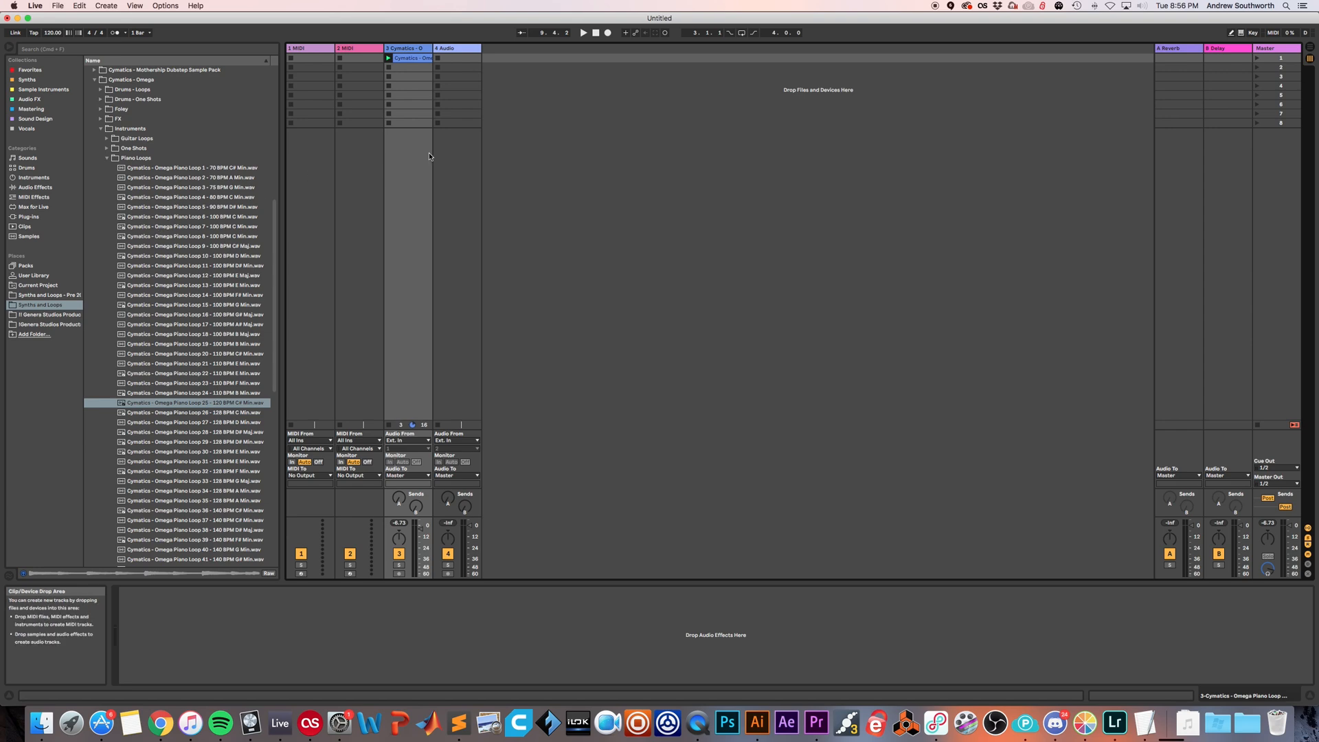
Step: Play the piano loop clip and load Output's Movement plug-in onto its audio track
click(389, 59)
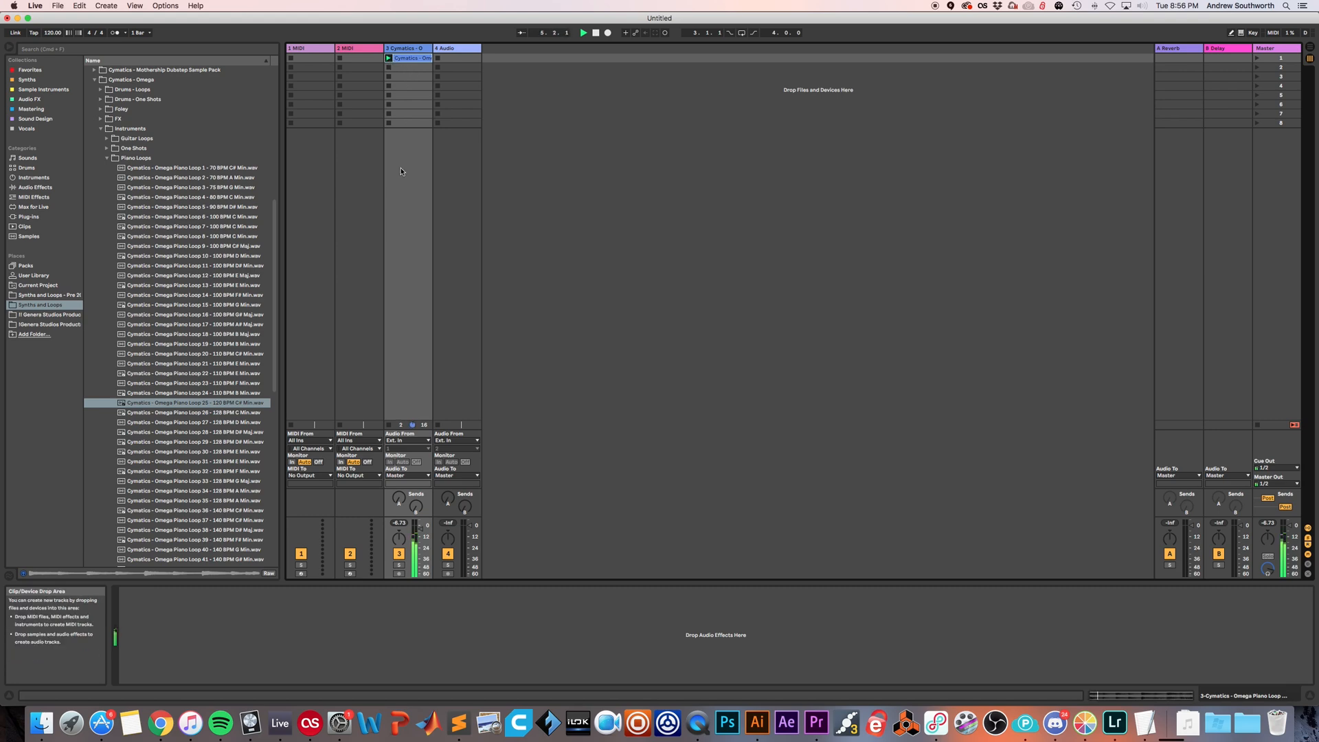
click(31, 217)
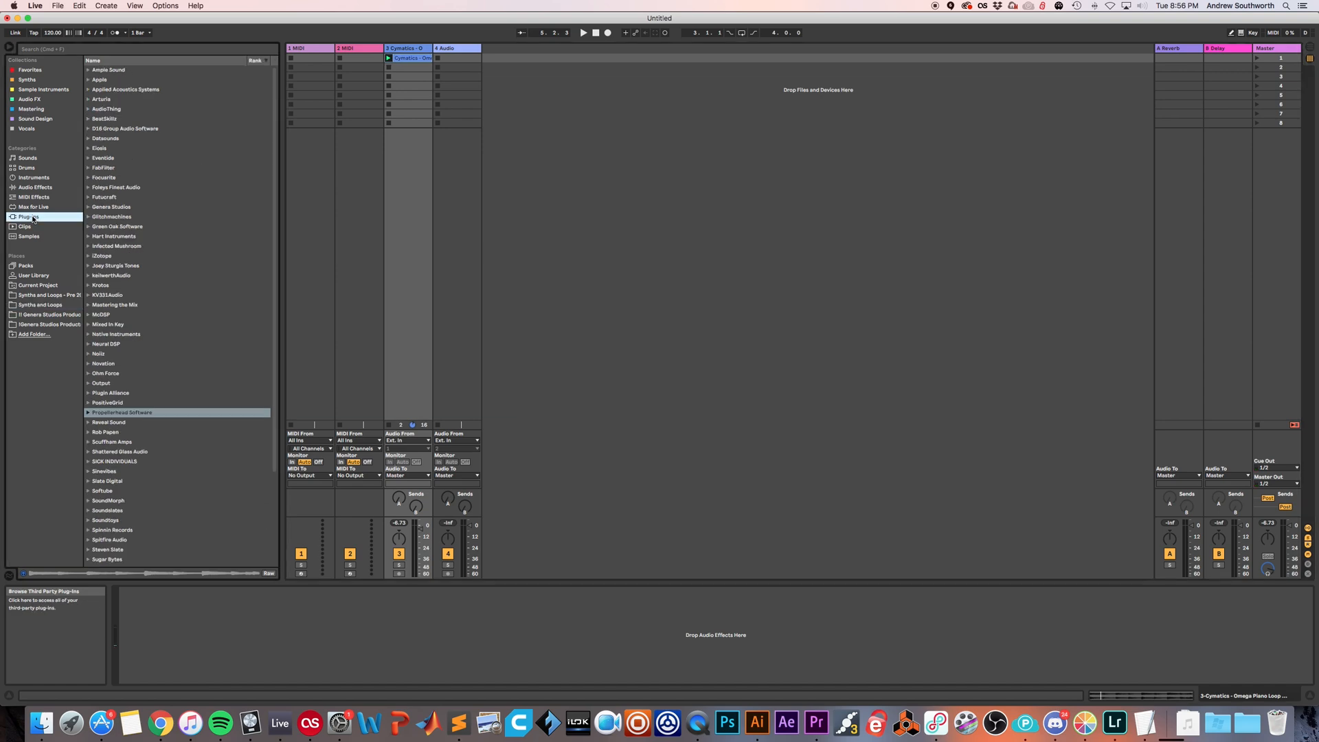
click(87, 383)
click(123, 403)
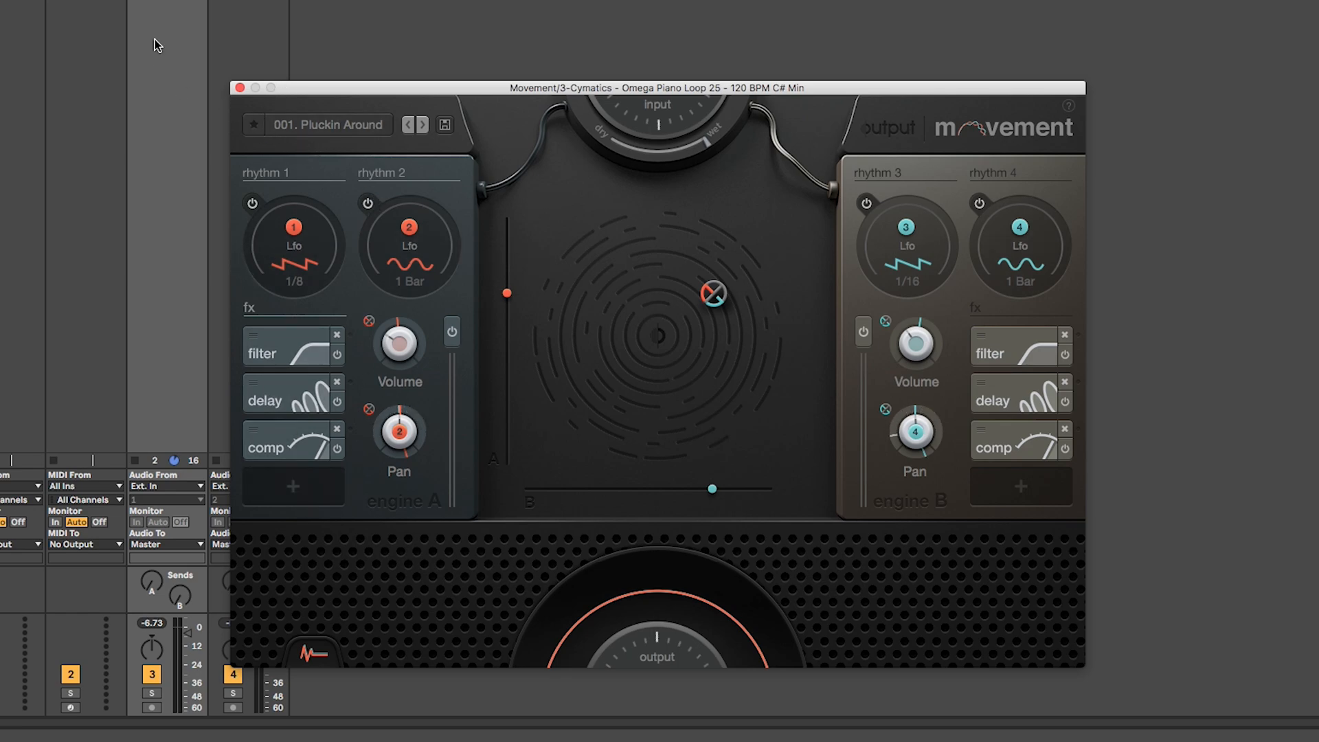
Step: Play the loop through Movement and switch to the preset 002. Drifting Figures
click(186, 293)
key(space)
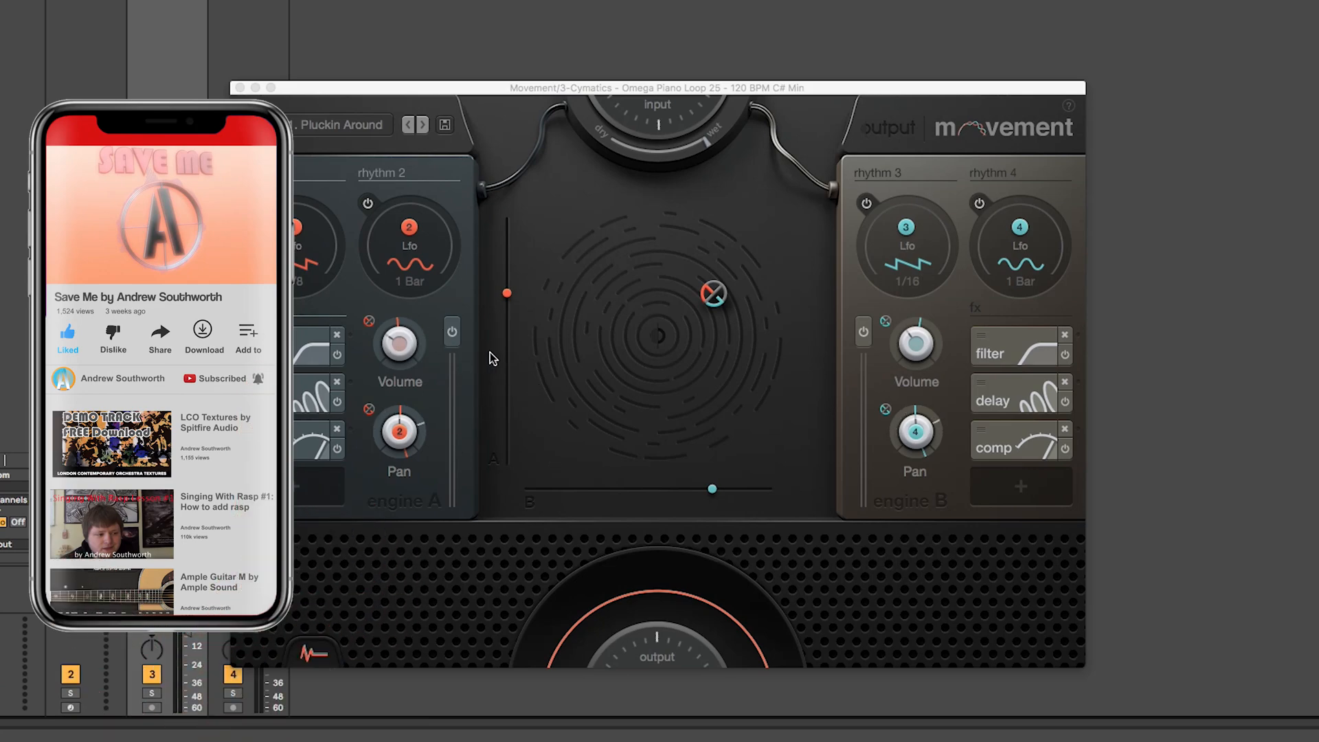
click(423, 125)
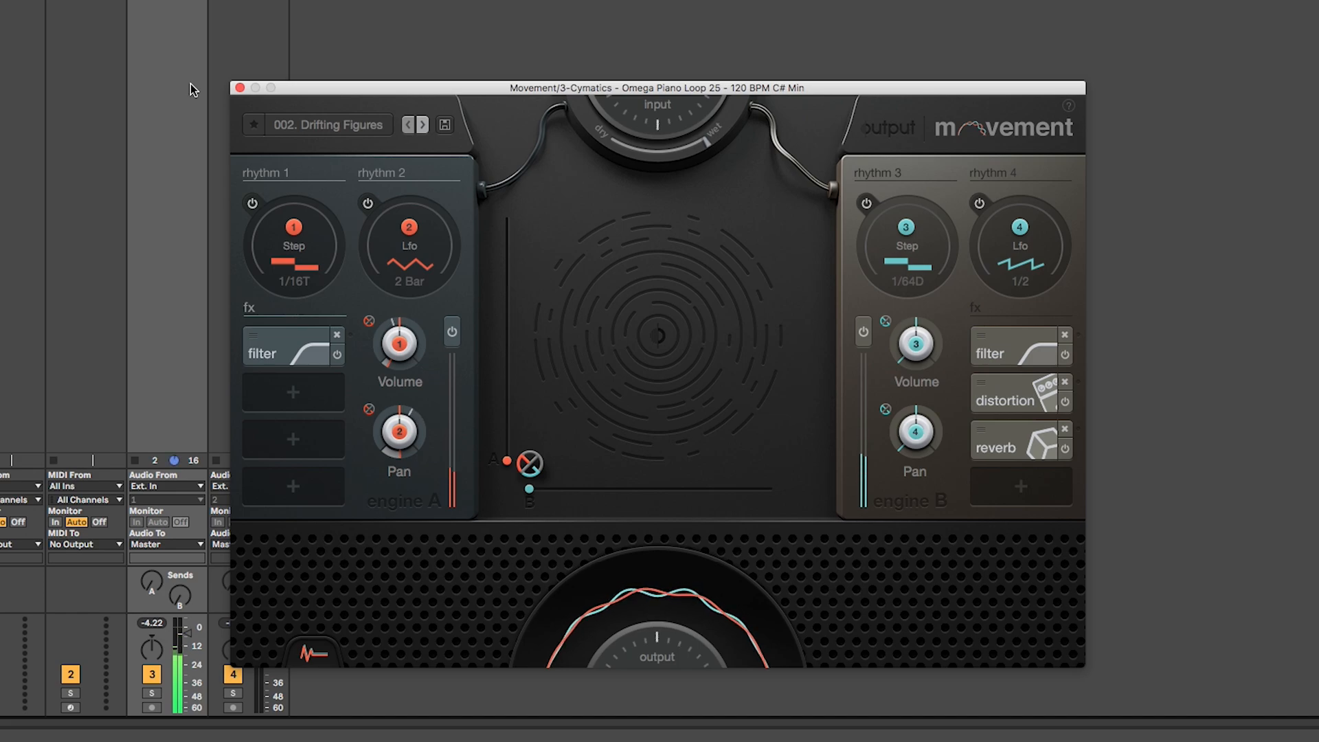
Step: Filter Movement's preset list by the tags evolving, slow, delay, wavey, spacey and subtle
click(336, 126)
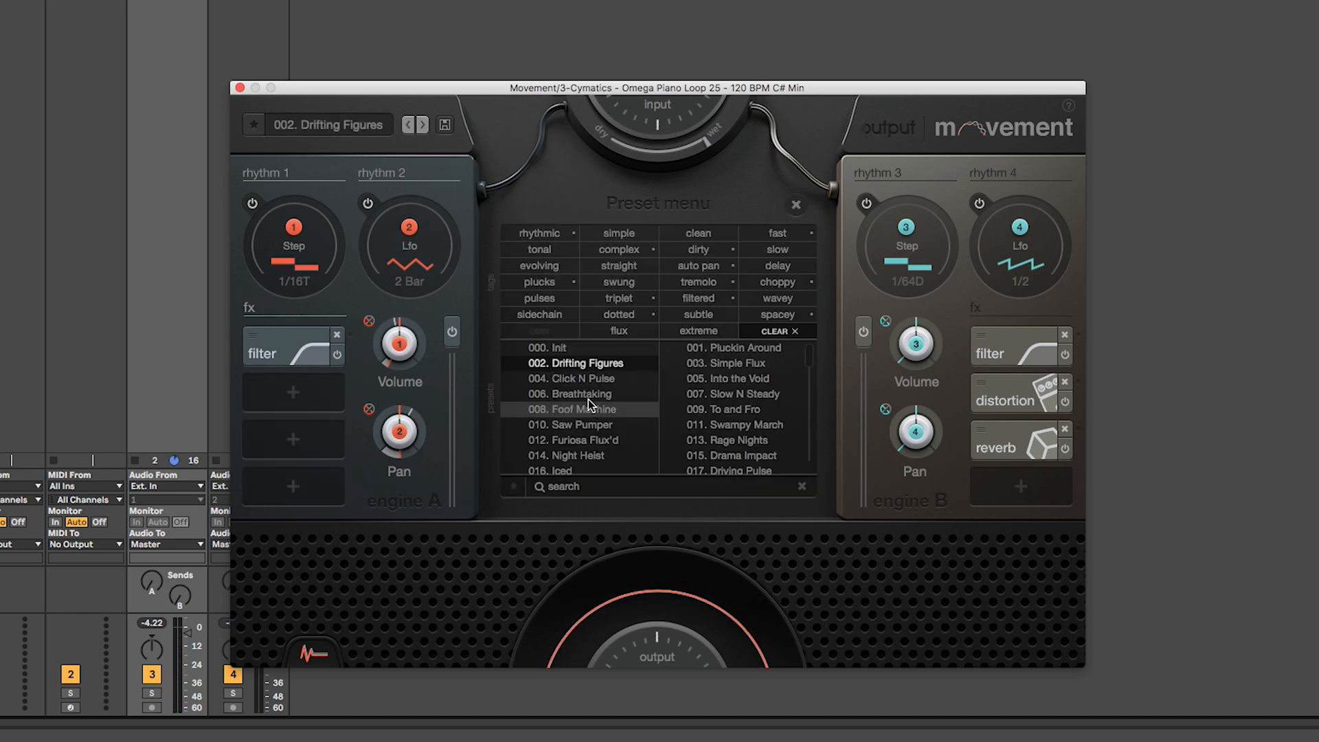
click(336, 125)
click(336, 124)
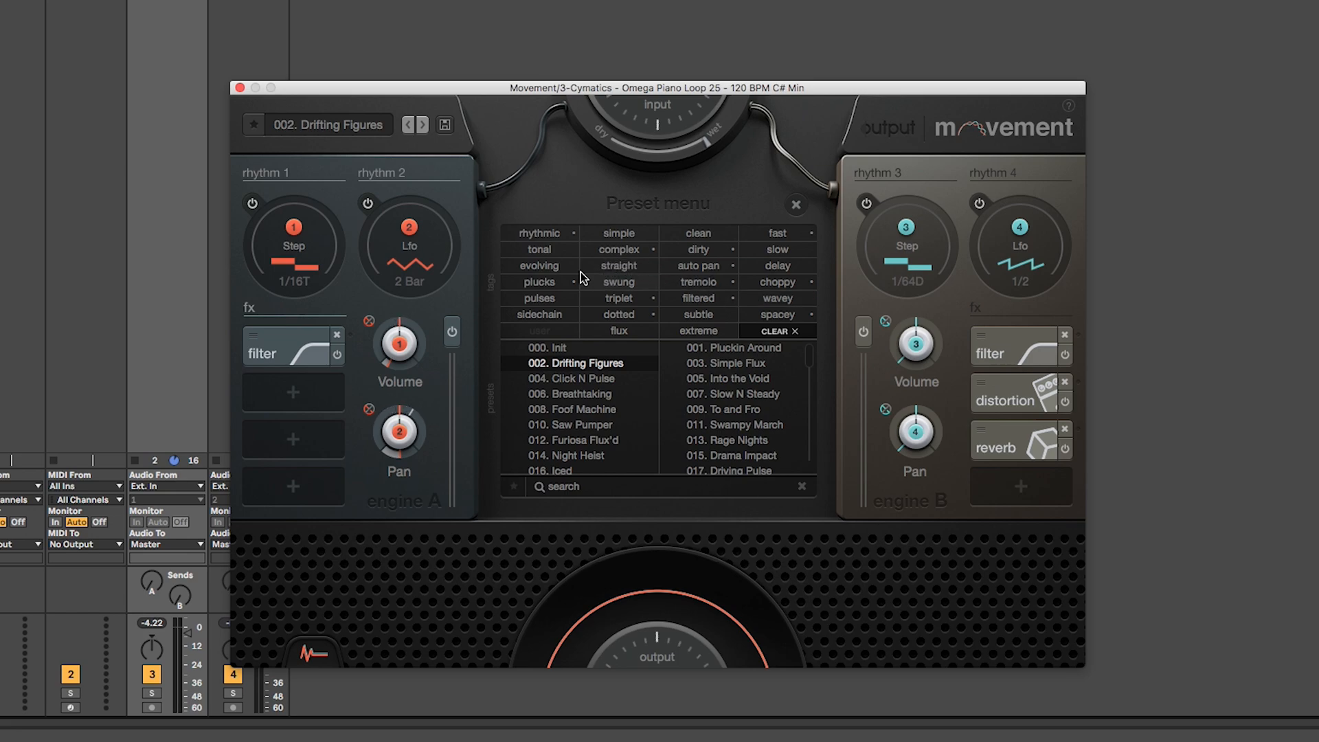
click(547, 266)
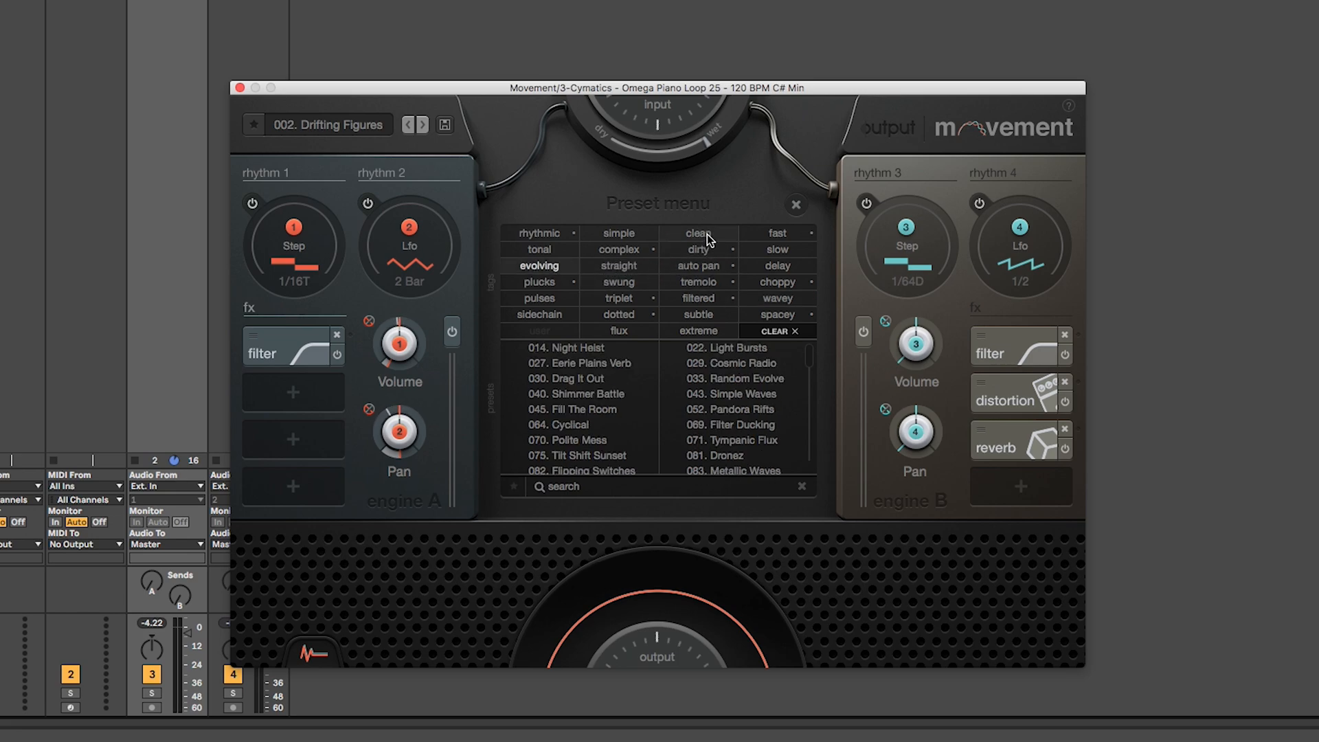
click(797, 250)
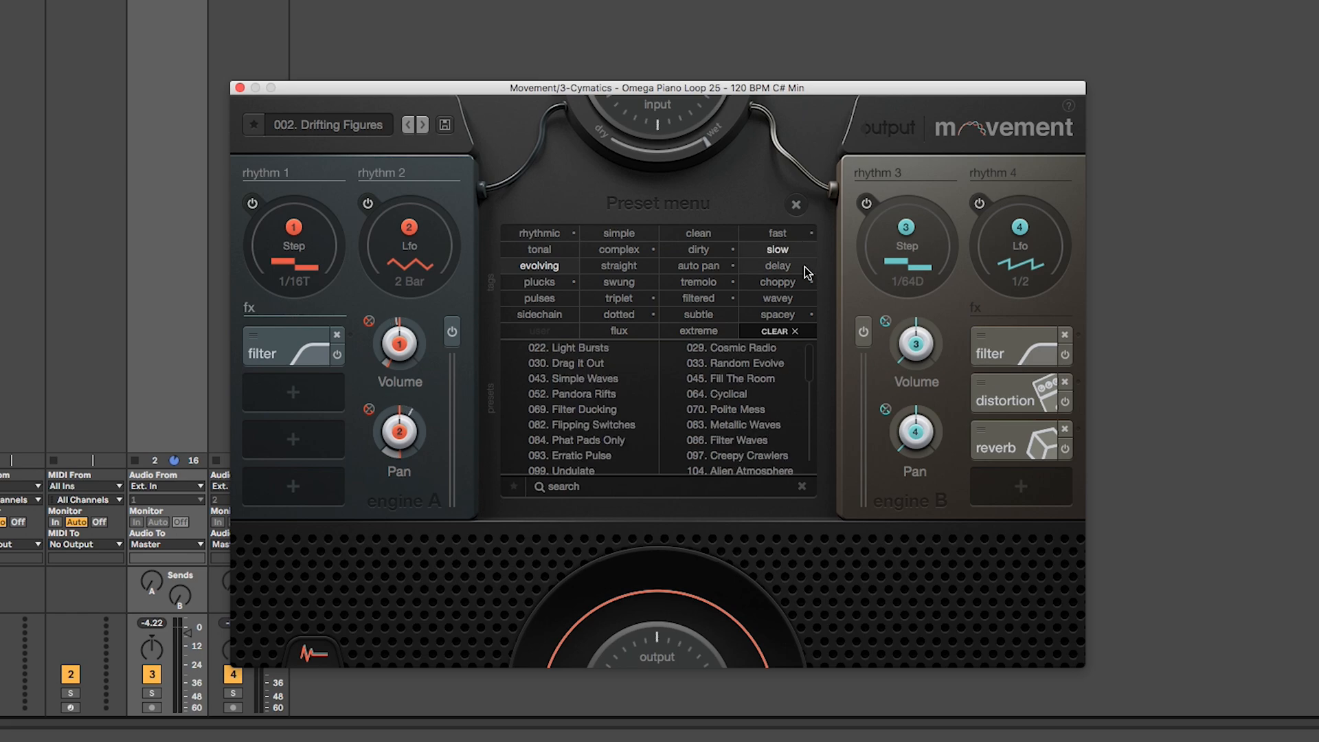
click(806, 267)
click(794, 299)
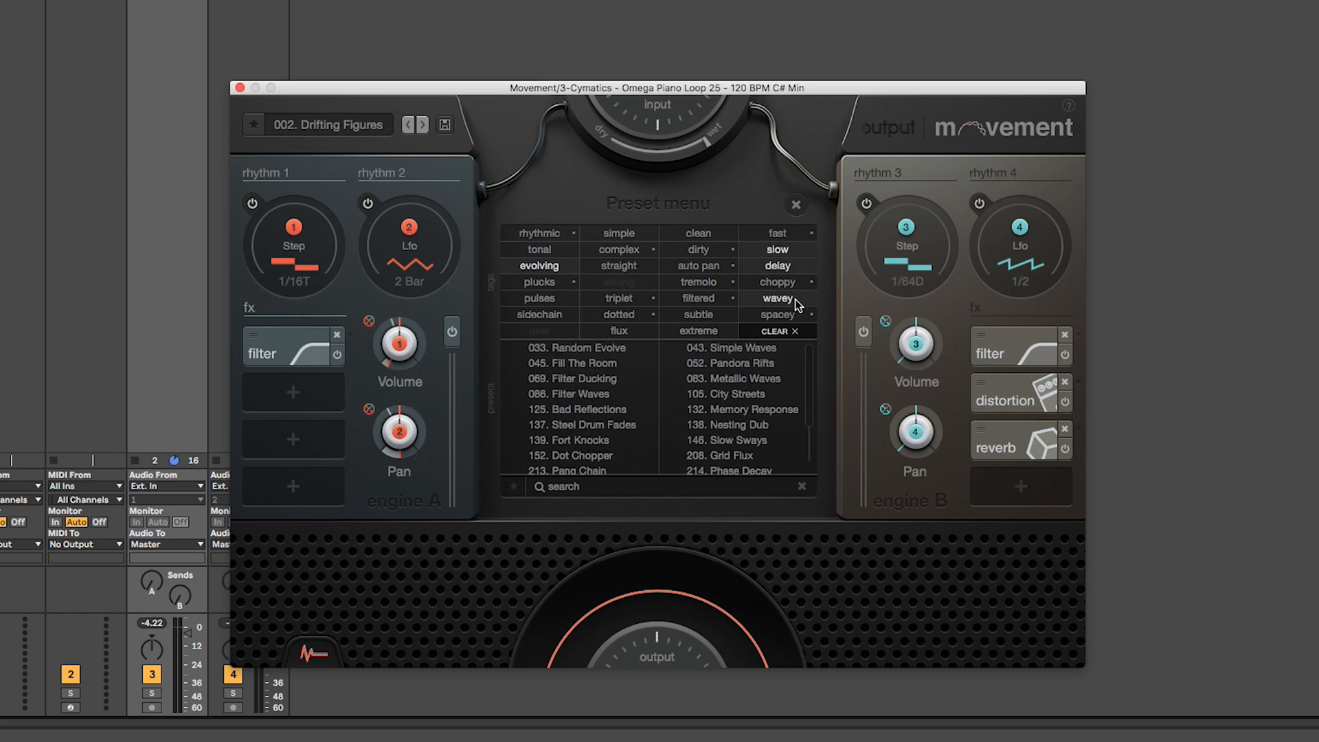
click(770, 316)
click(724, 314)
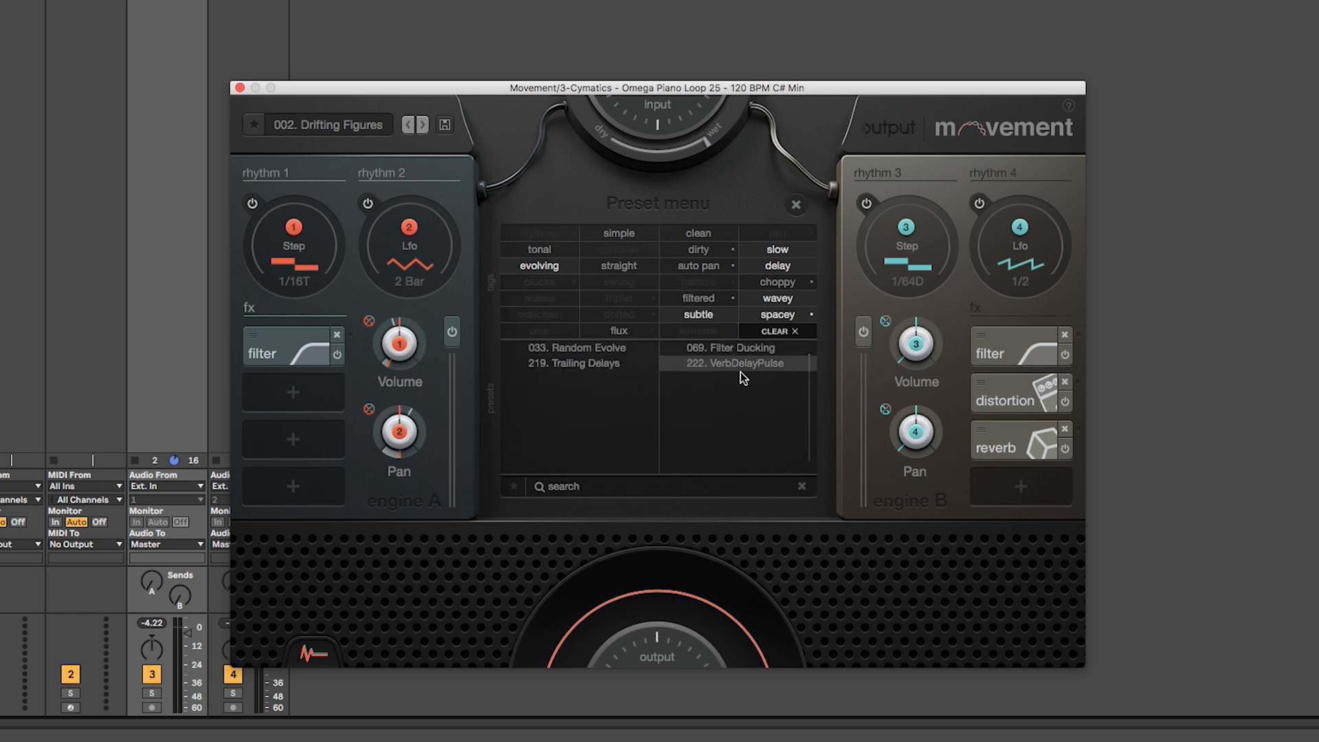
Step: Load the preset 219. Trailing Delays and audition it with the piano loop
click(622, 366)
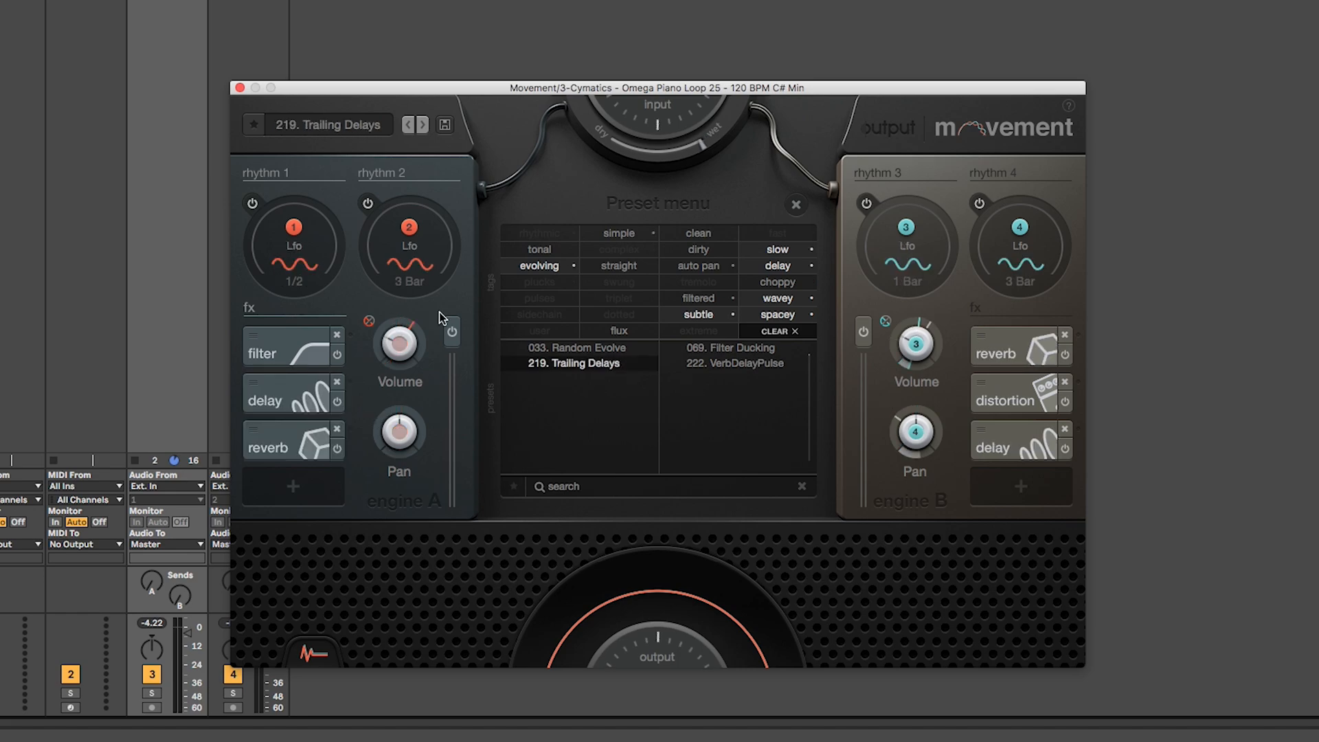
click(194, 283)
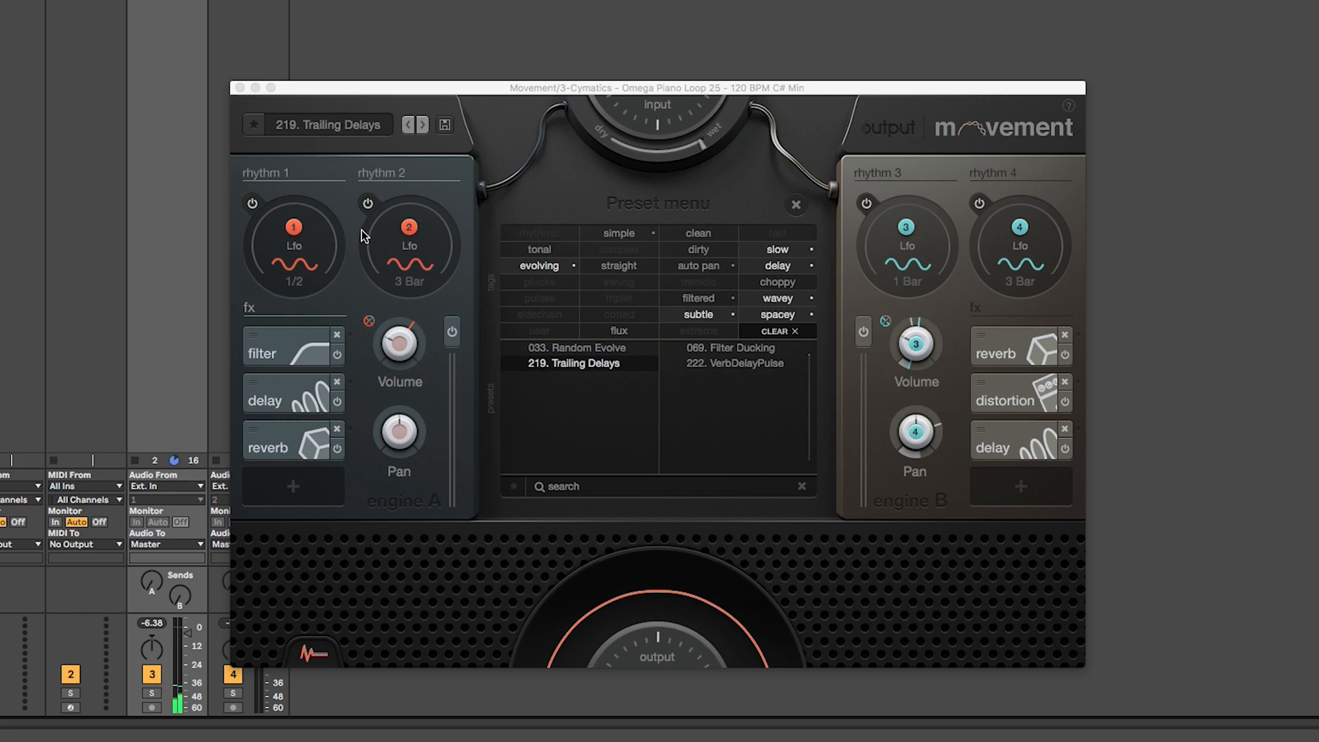
click(347, 130)
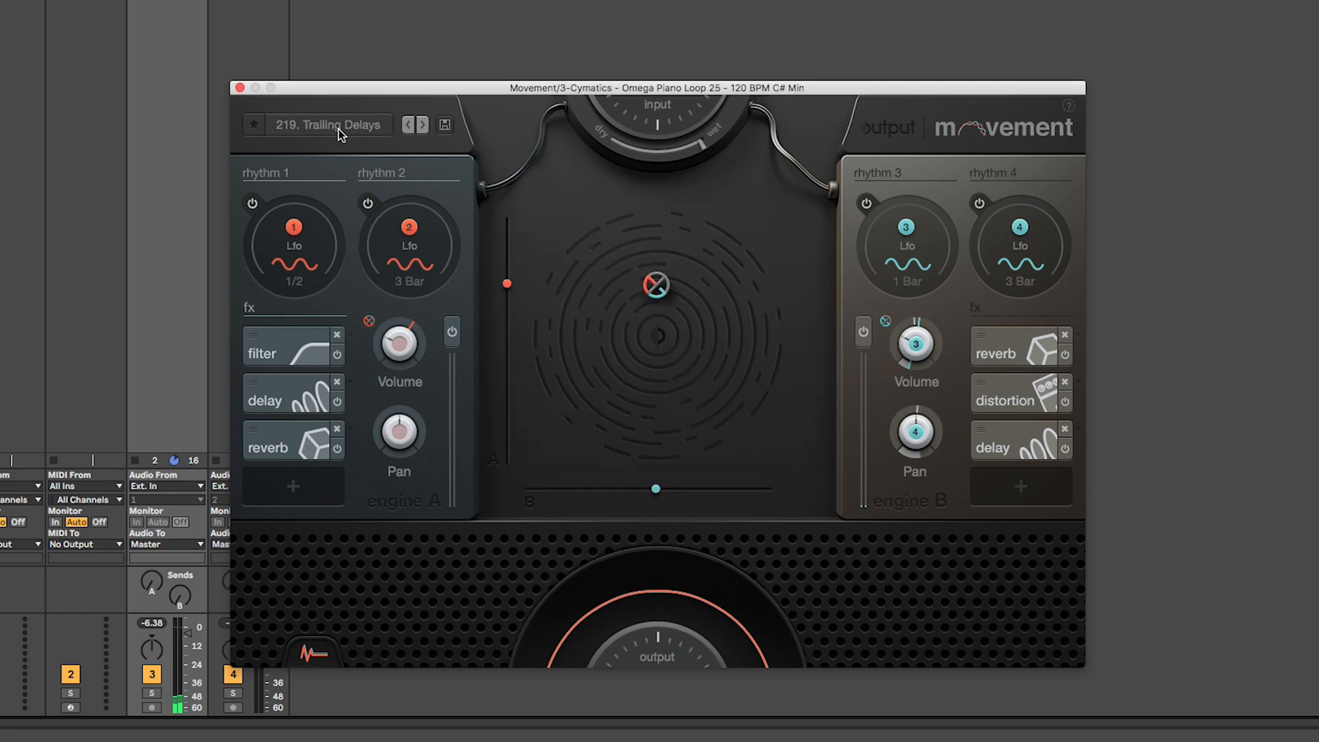
Step: Clear all preset tag filters and load the blank preset 000. Init
click(326, 141)
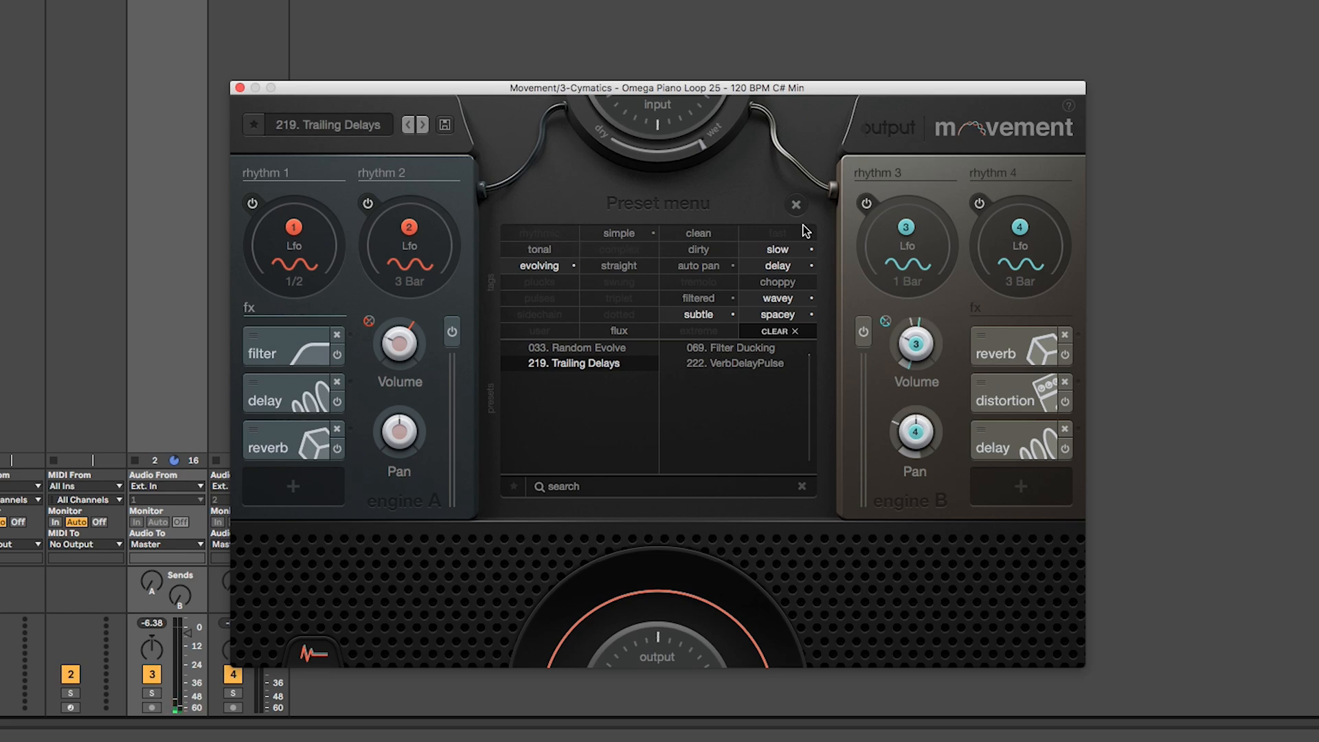
click(779, 331)
click(616, 353)
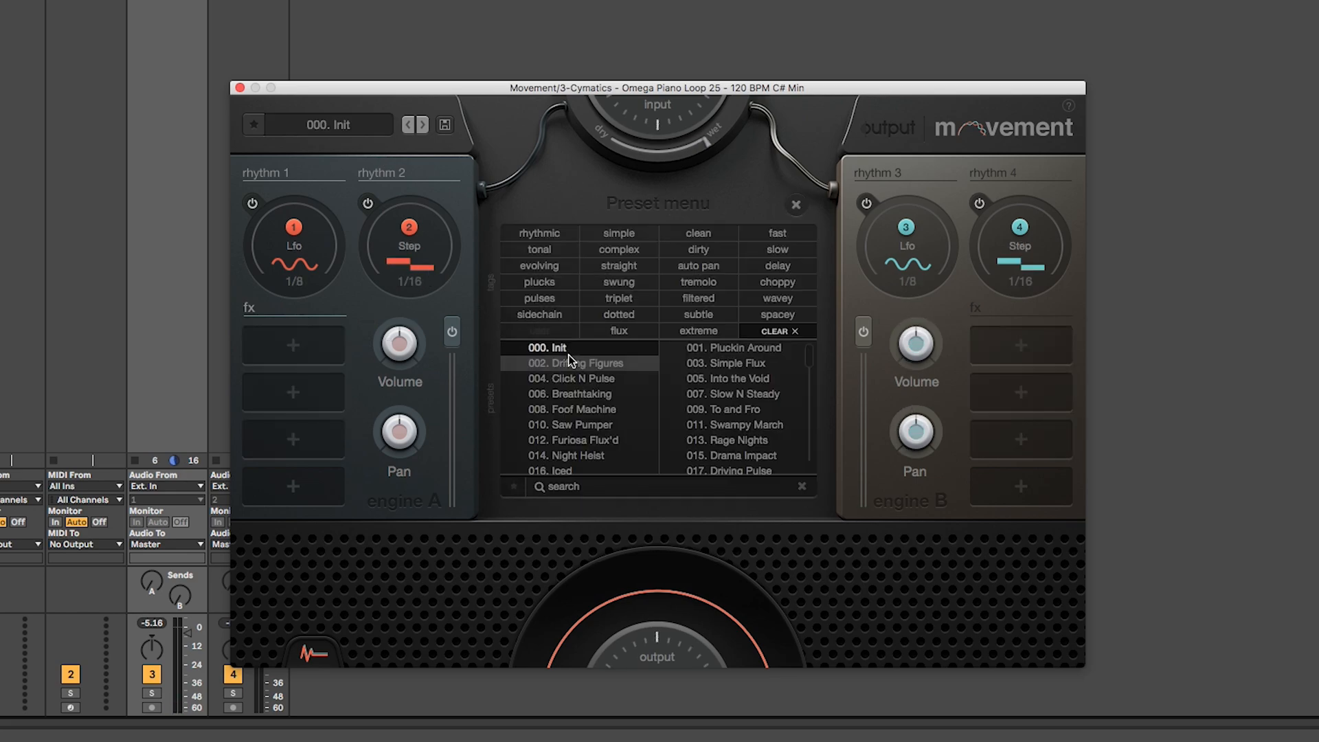
click(796, 206)
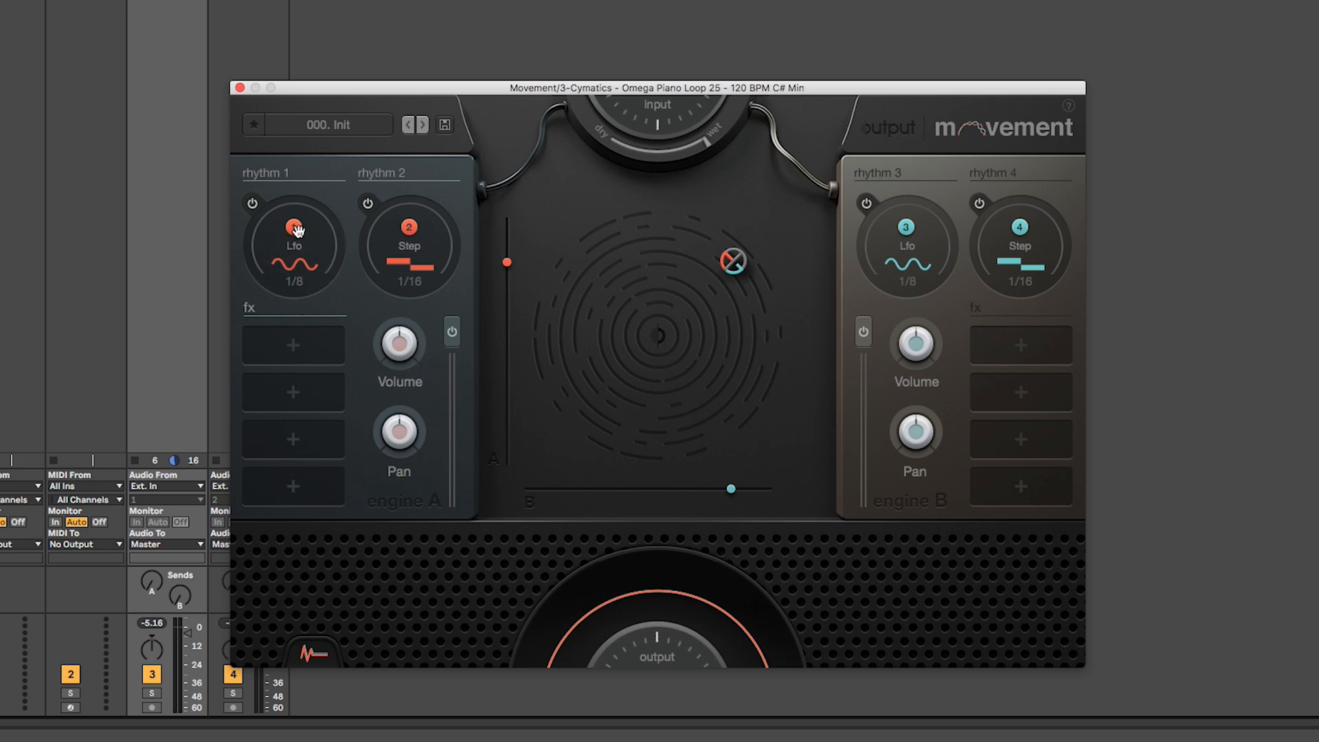
Step: Assign rhythm 1 to engine A's Volume and Pan and set its LFO rate to 1/8, auditioning with the loop
drag(401, 346, 405, 348)
click(301, 249)
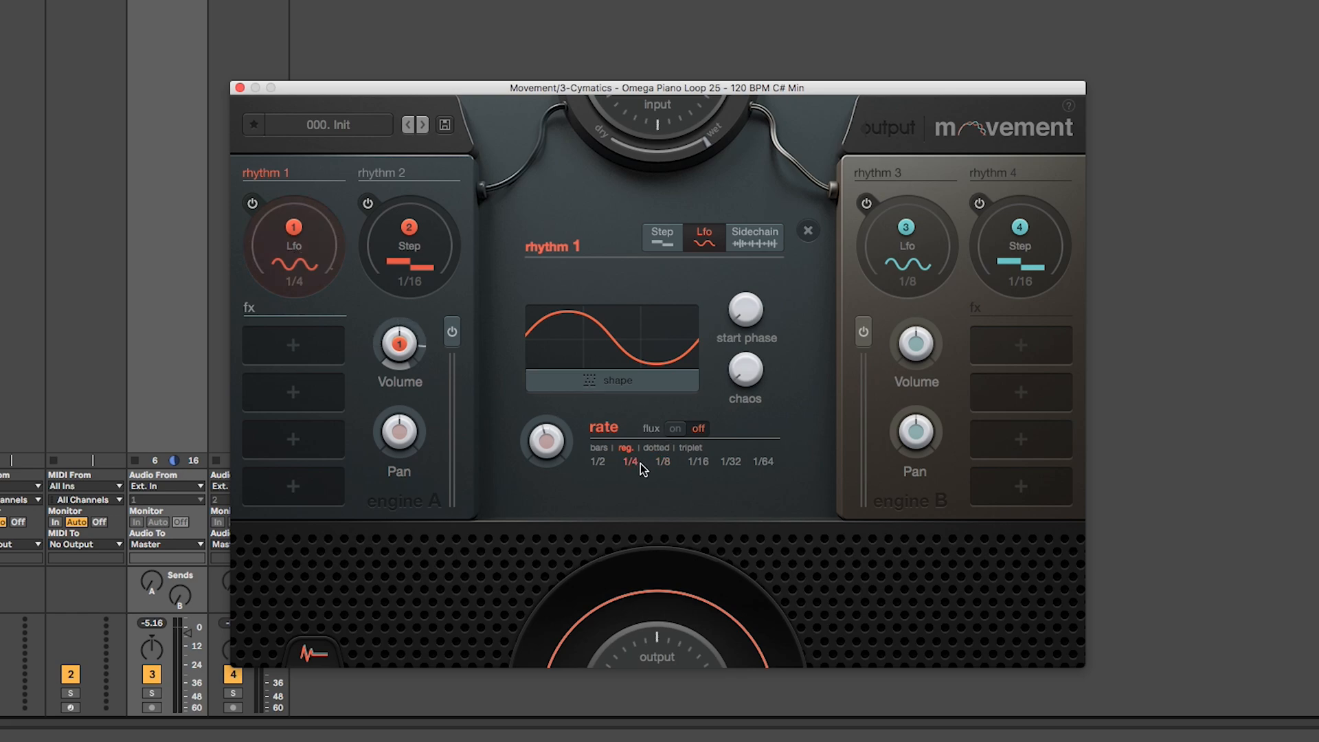
click(153, 198)
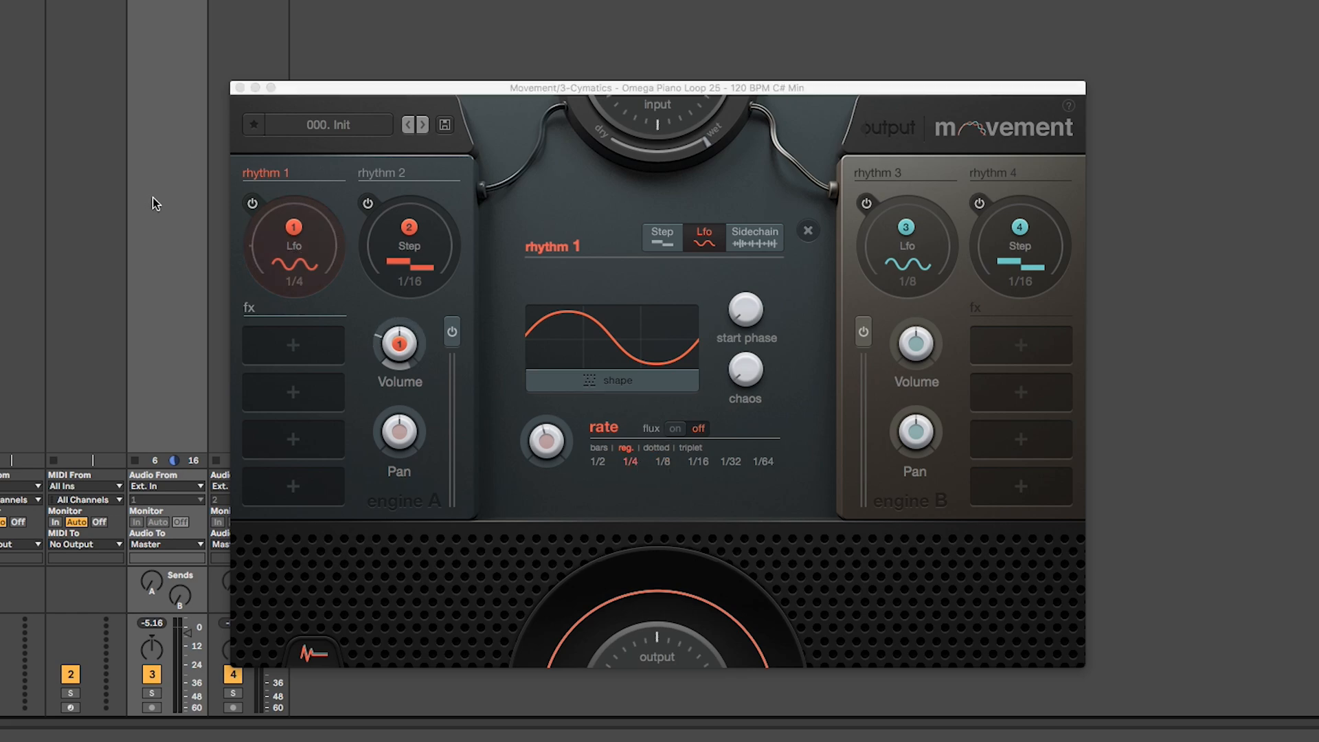
key(space)
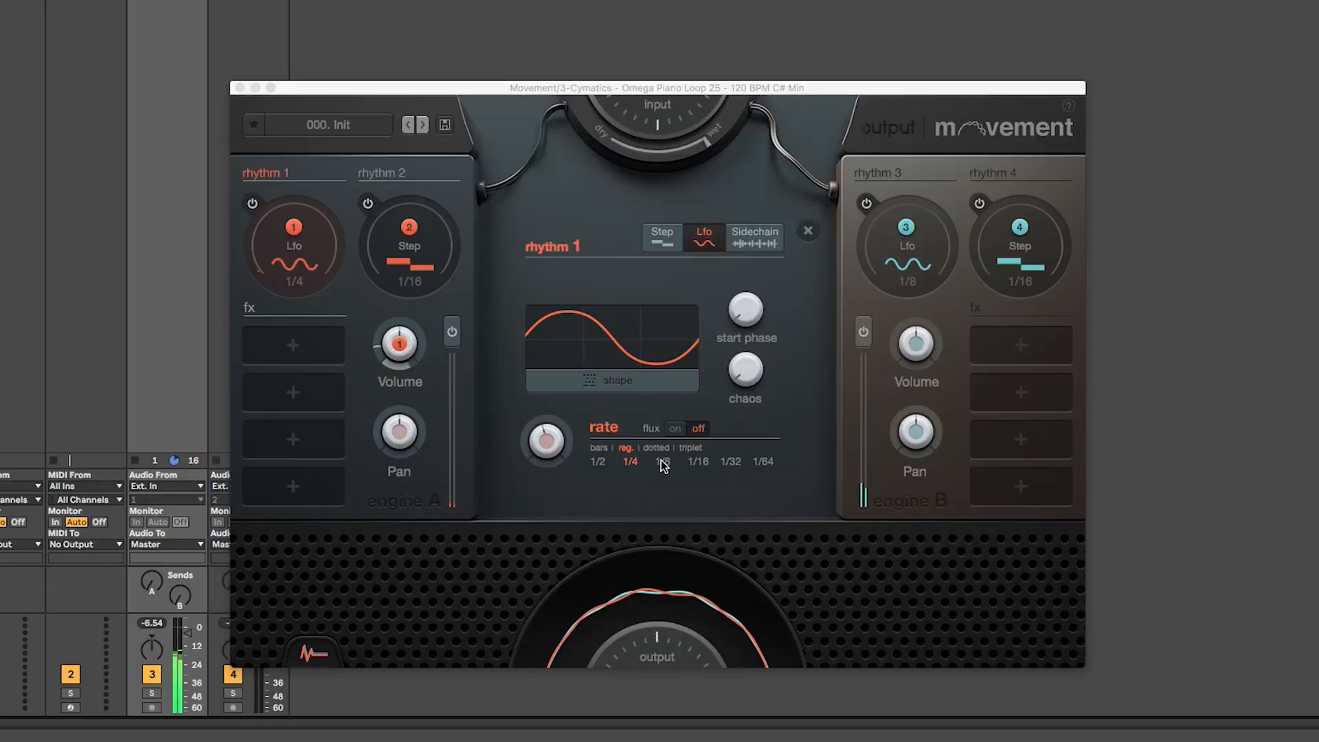
click(662, 461)
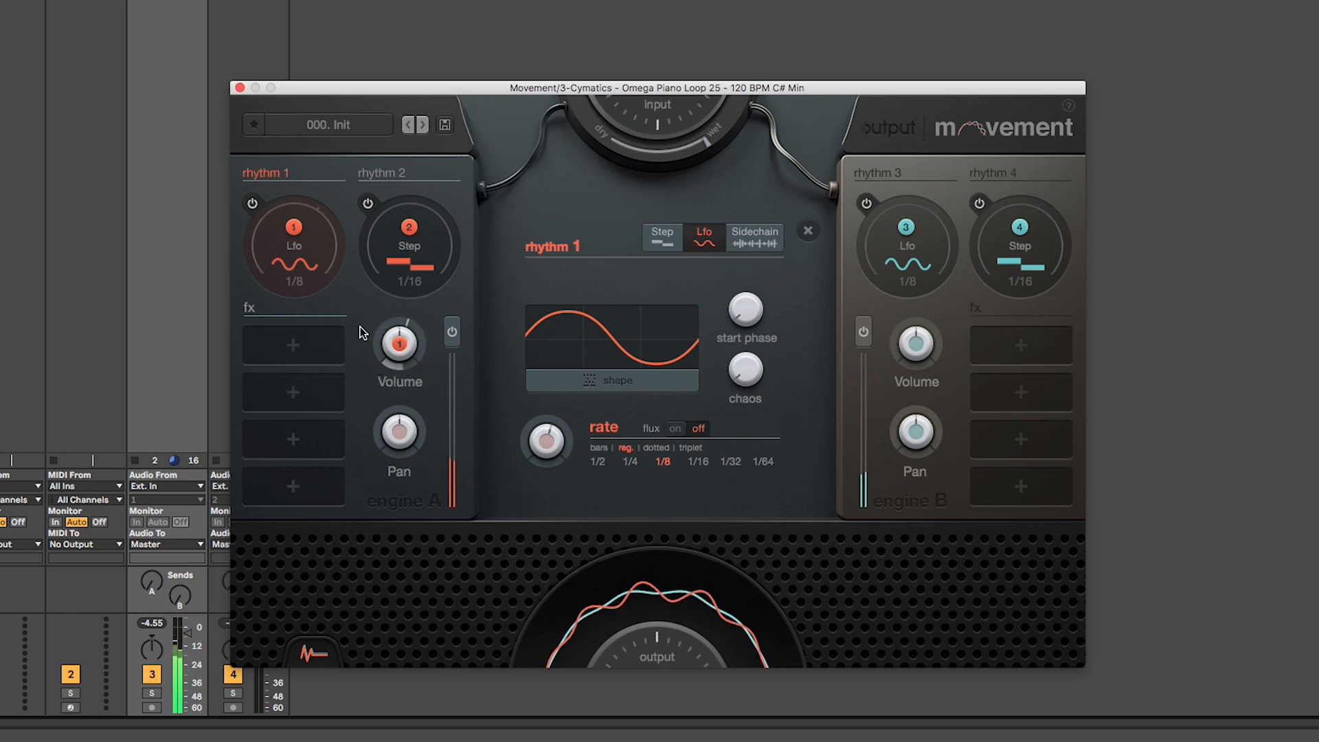
drag(294, 227, 409, 443)
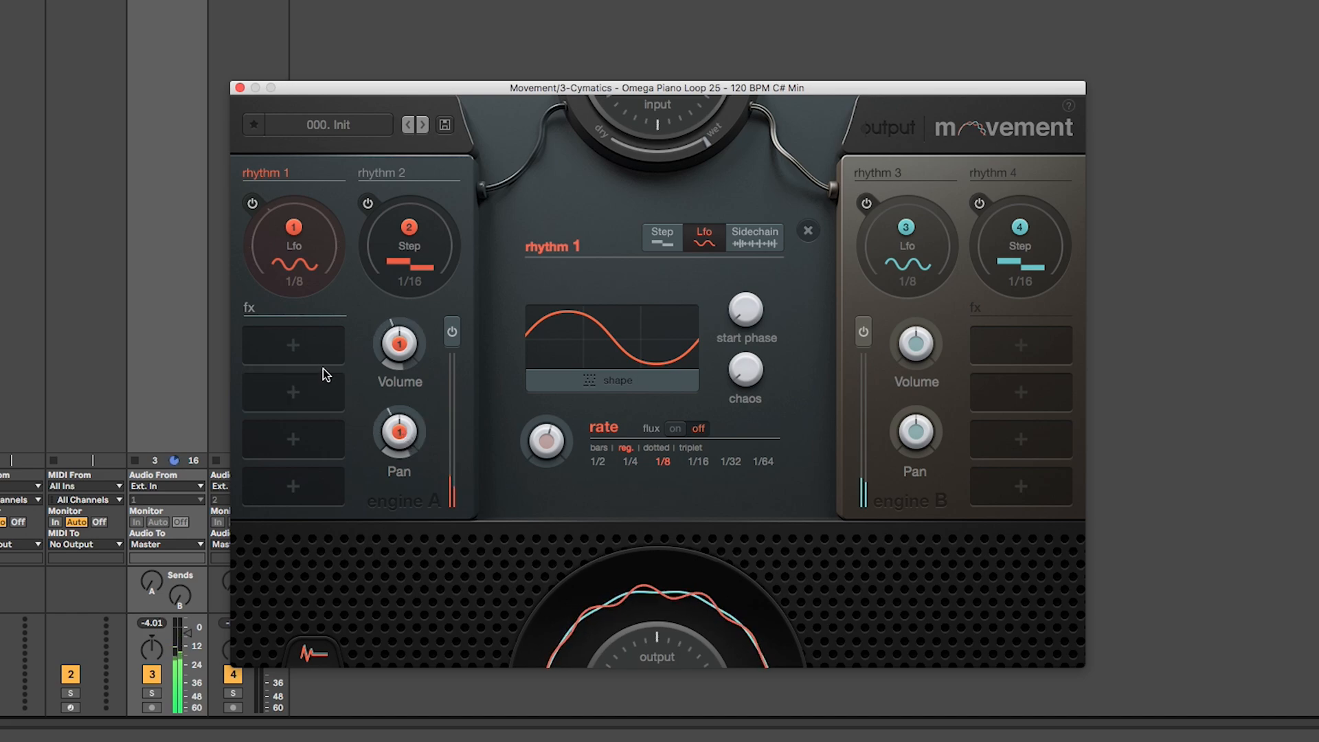
Step: Add a delay effect to engine A's first fx slot and display its settings
click(309, 345)
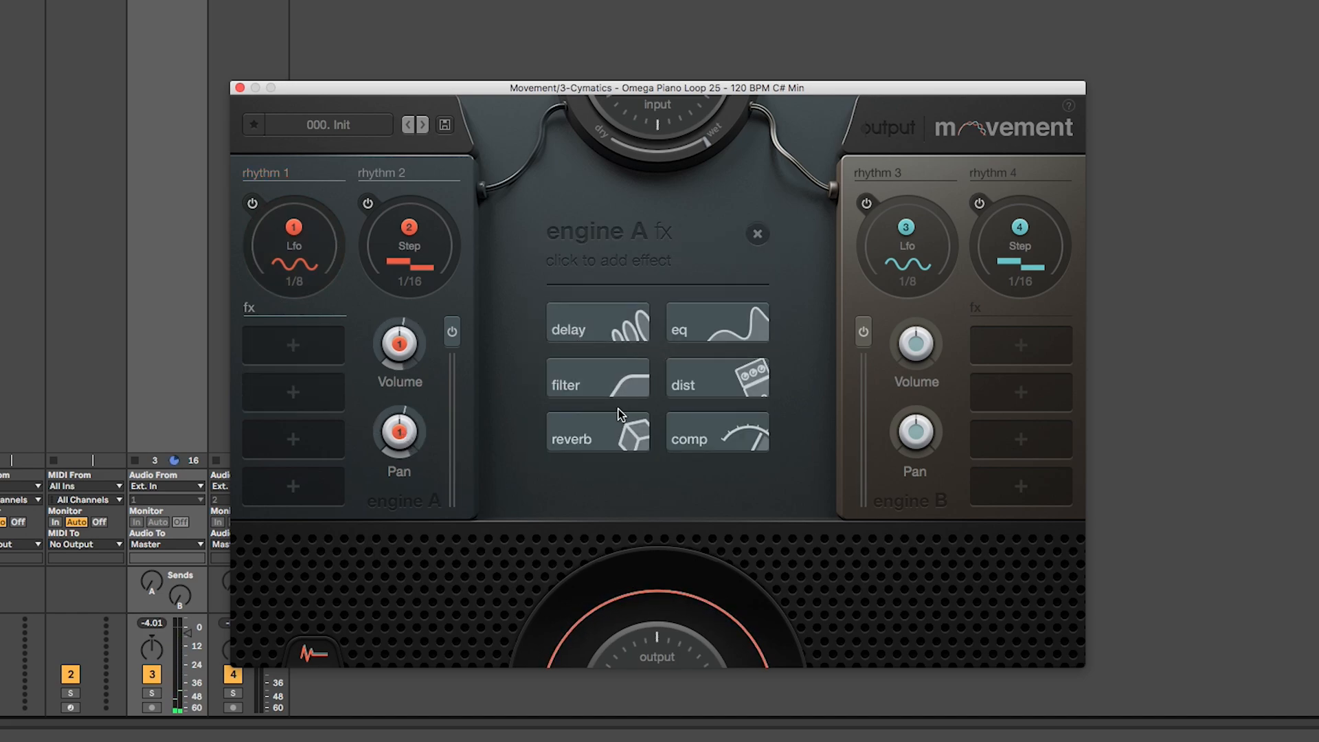
click(595, 324)
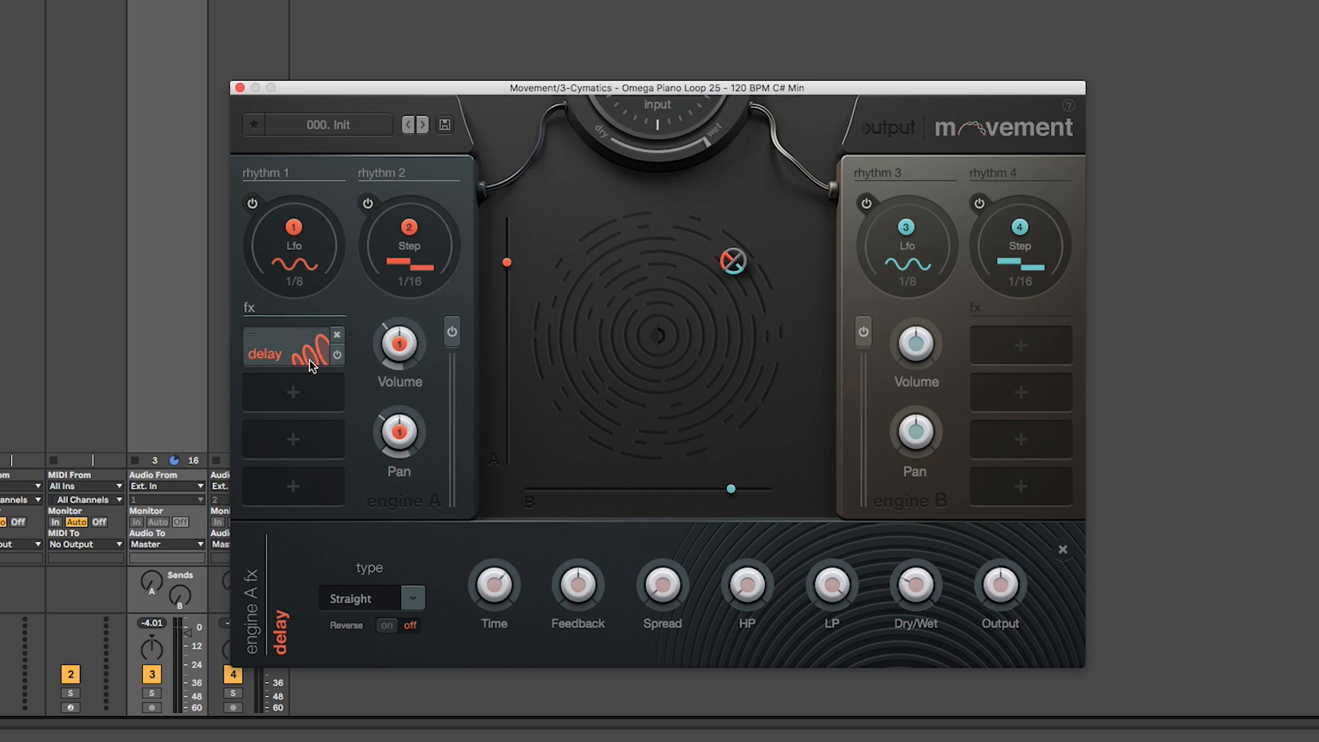
click(297, 352)
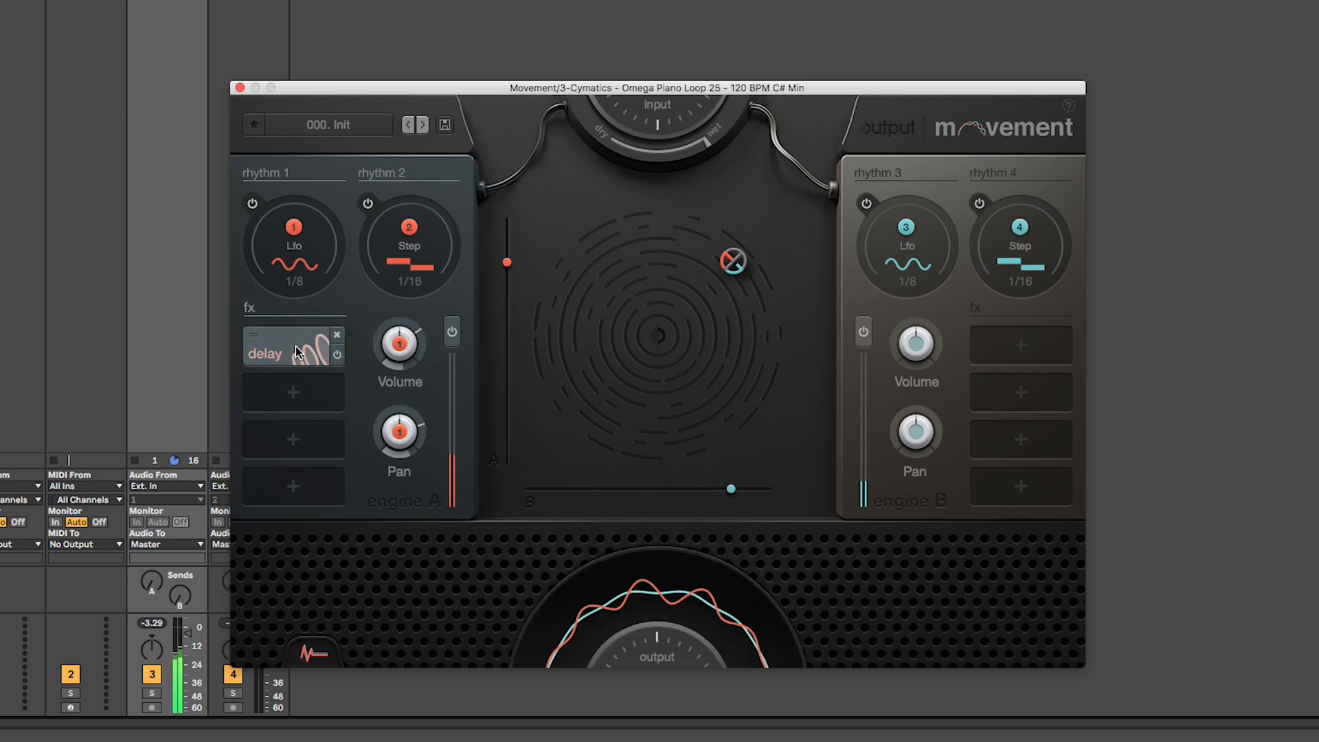
click(301, 355)
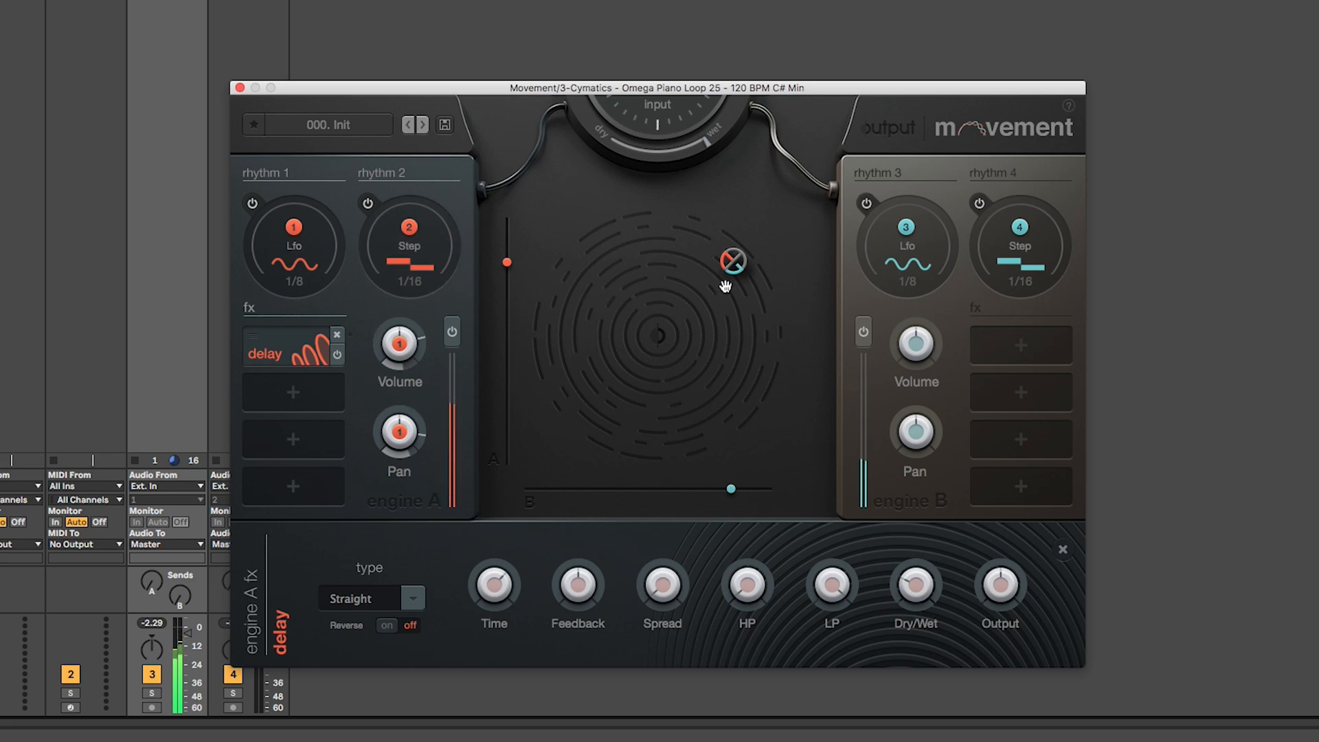
Step: Set the rate of the rhythm 2 step sequencer to 1/2
click(416, 251)
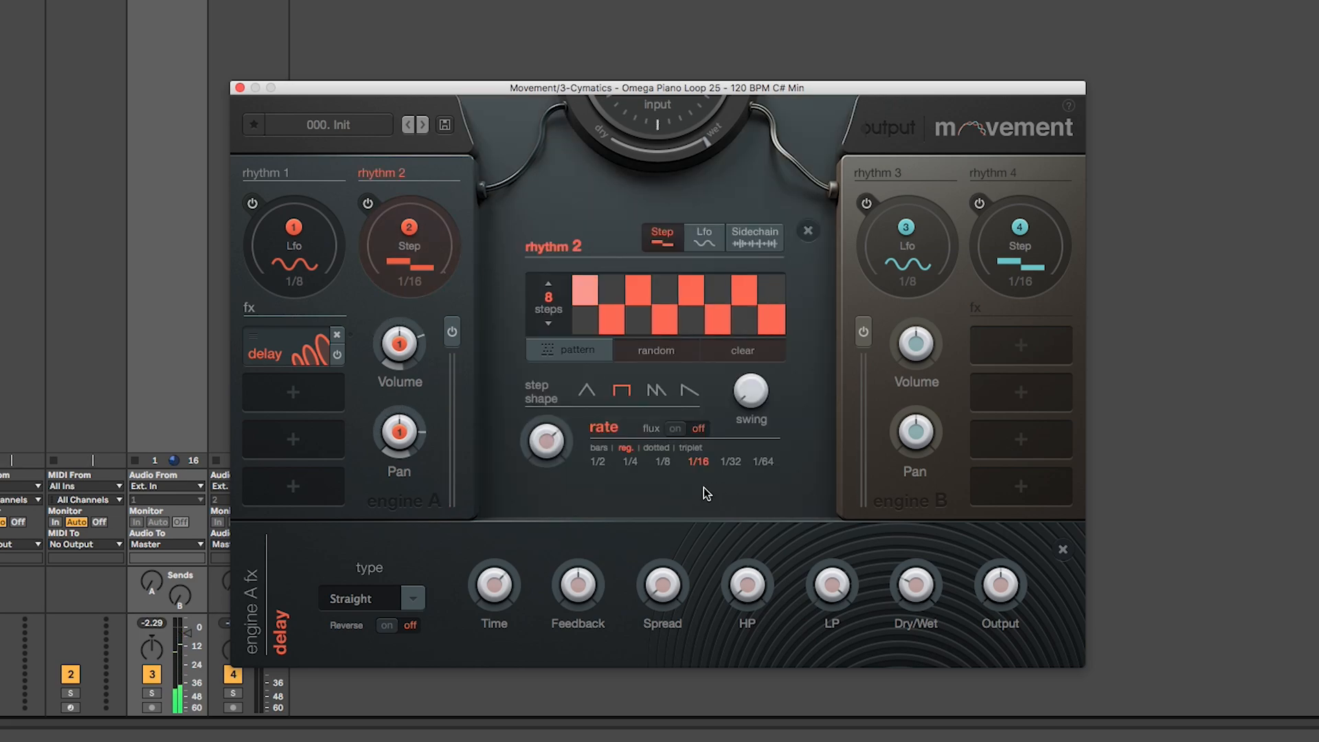
mouse_move(735, 422)
click(604, 462)
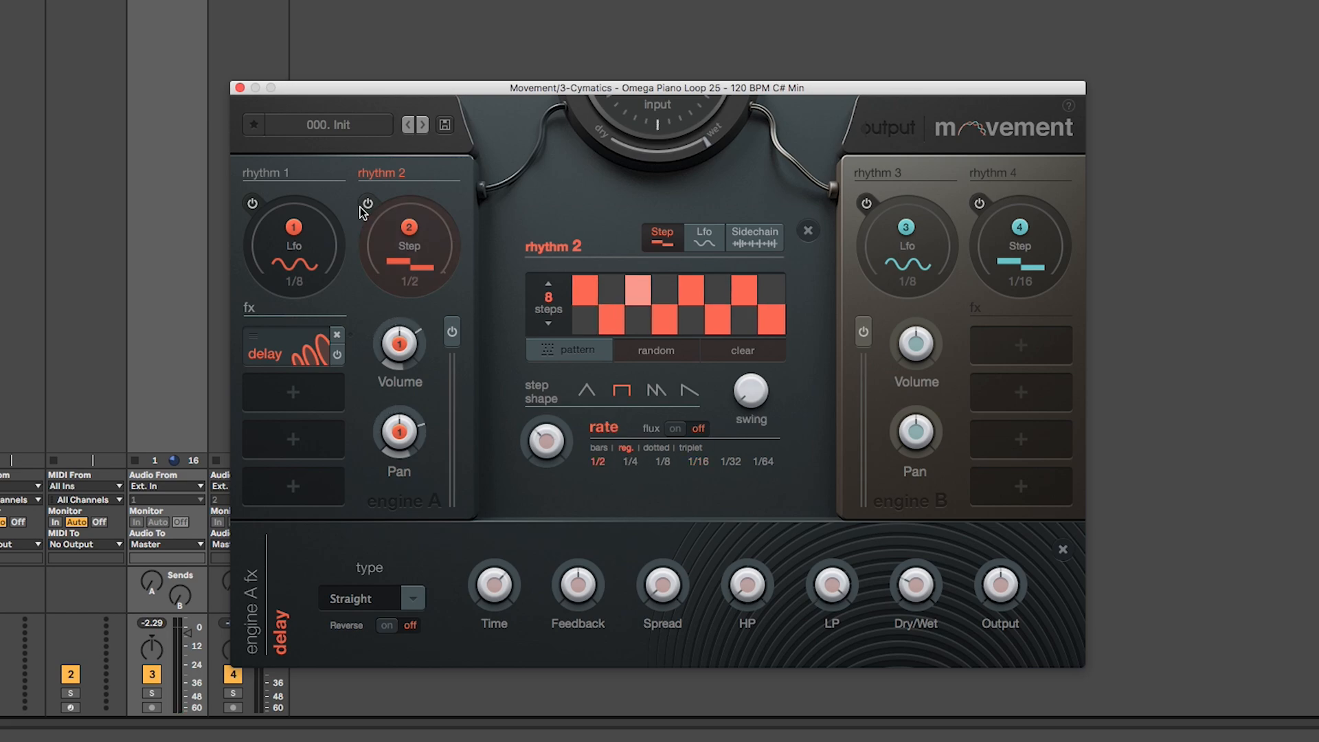
Step: Assign rhythm 2 to the engine A delay's Dry/Wet and adjust its modulation depth
click(307, 349)
click(308, 349)
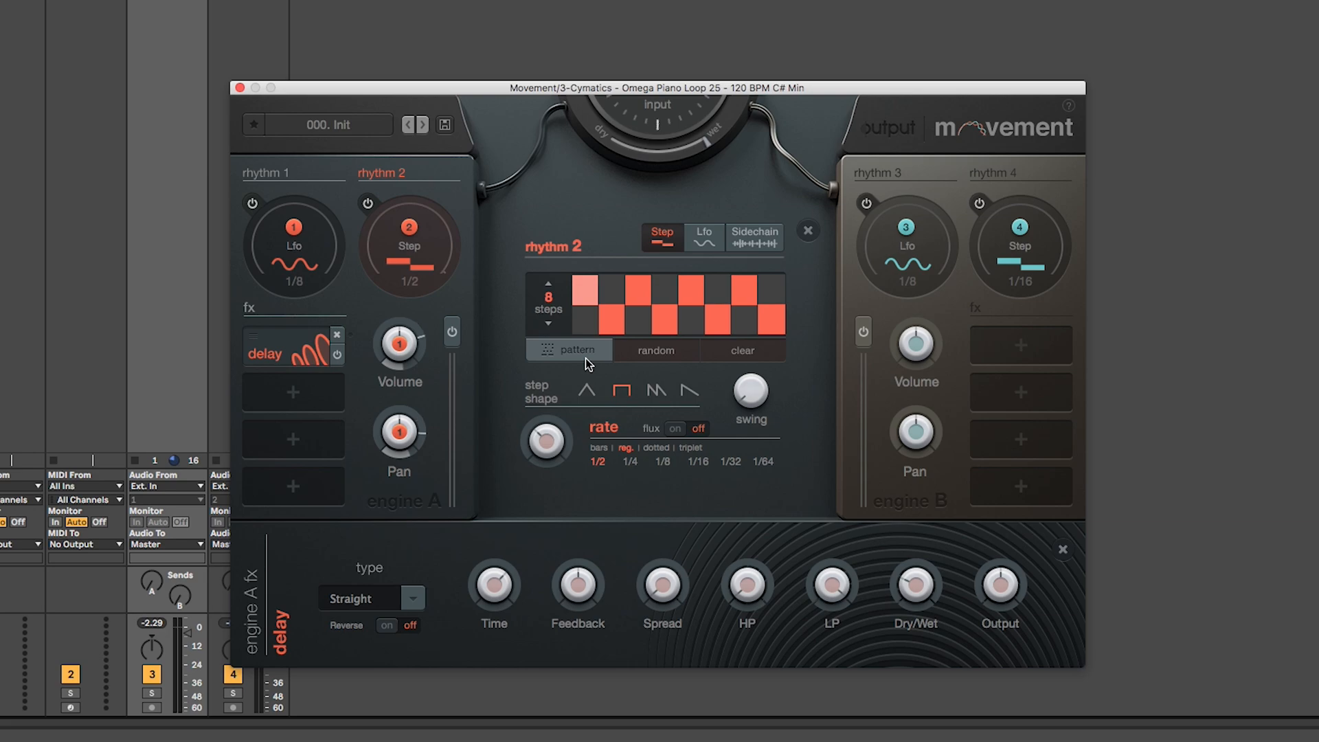
drag(407, 231, 917, 591)
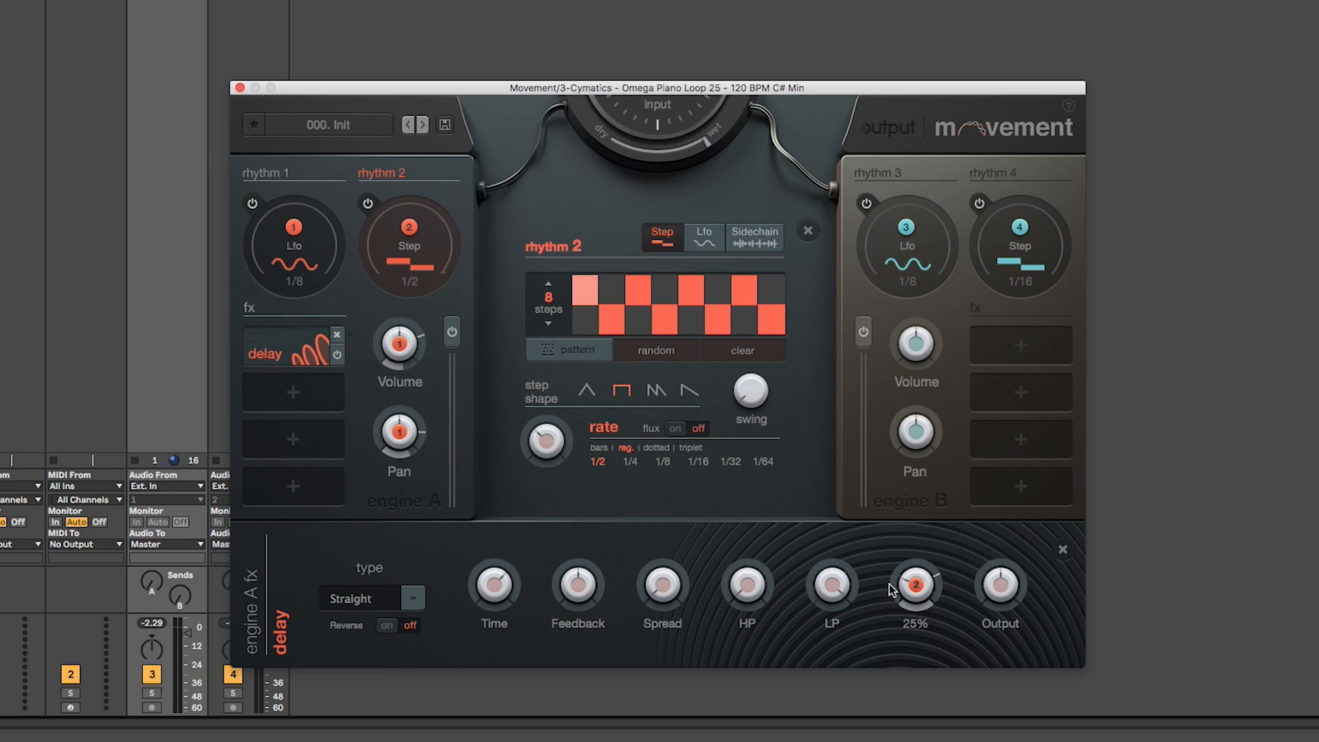
drag(919, 572, 922, 560)
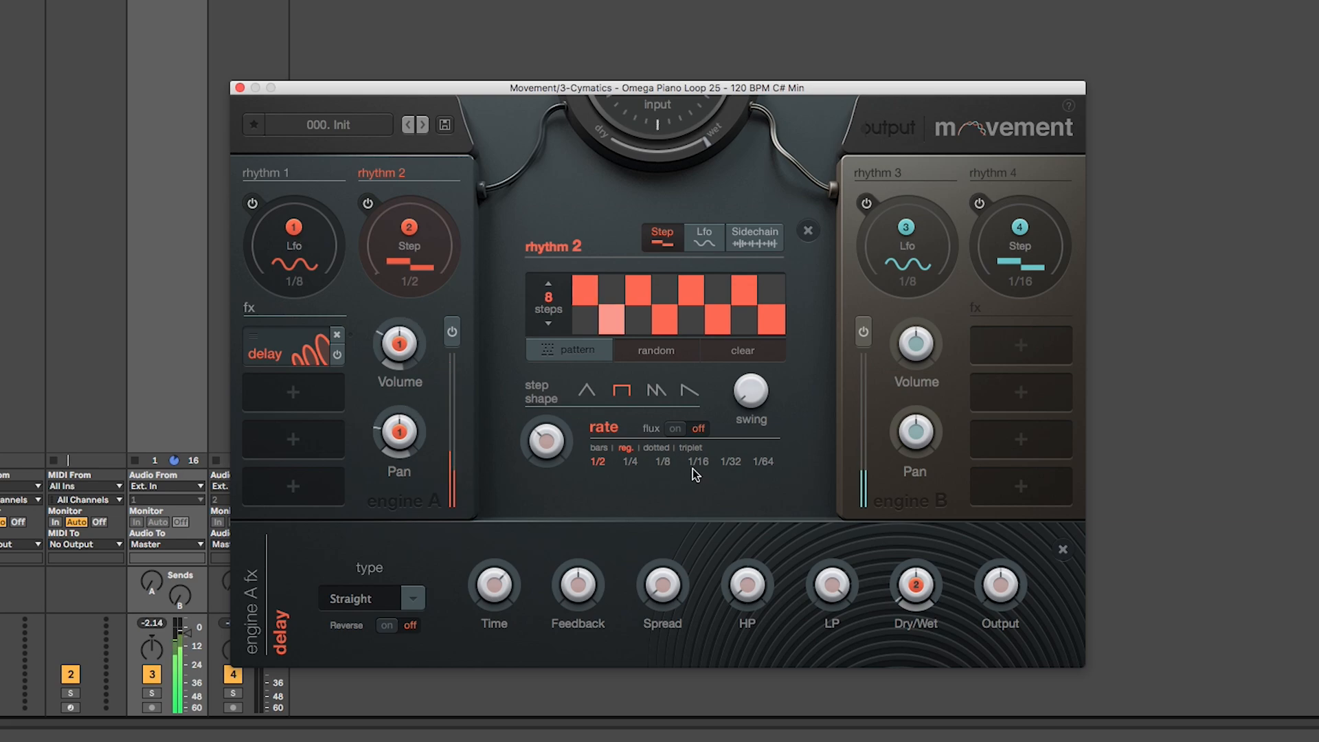
mouse_move(591, 579)
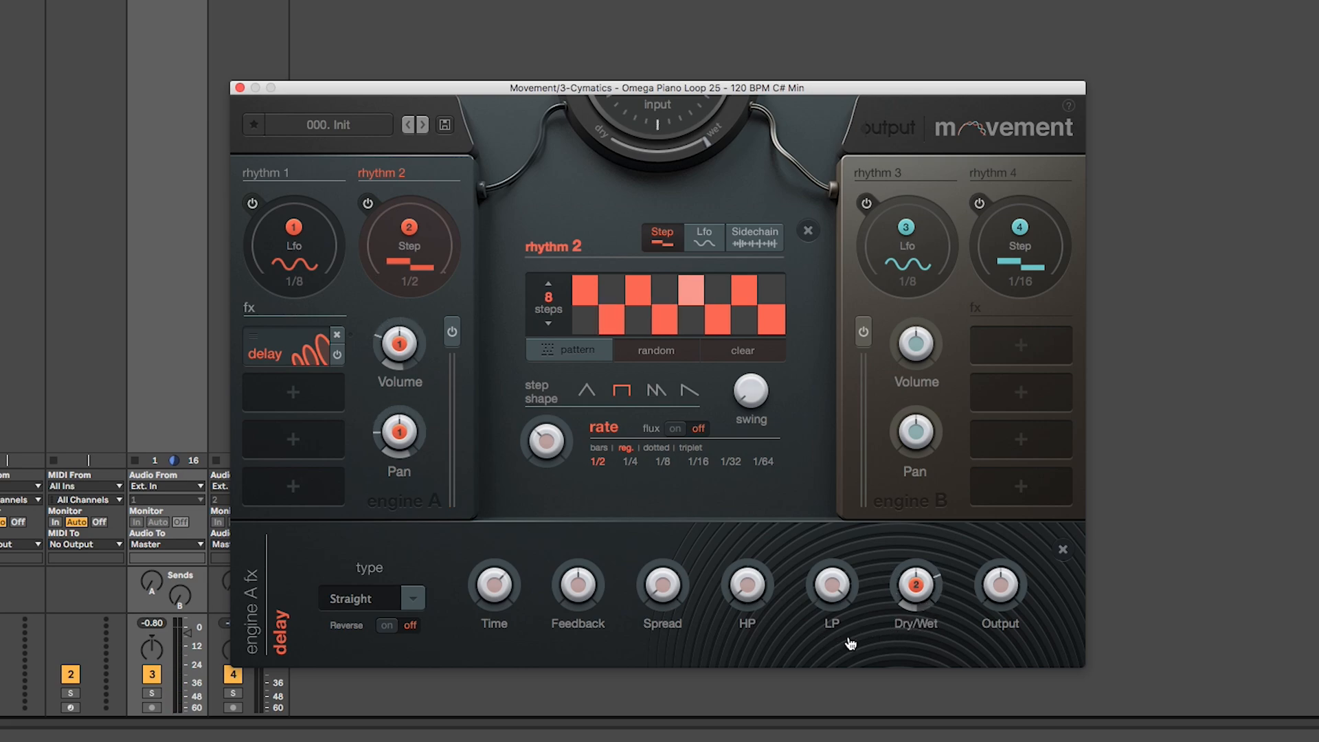
mouse_move(916, 588)
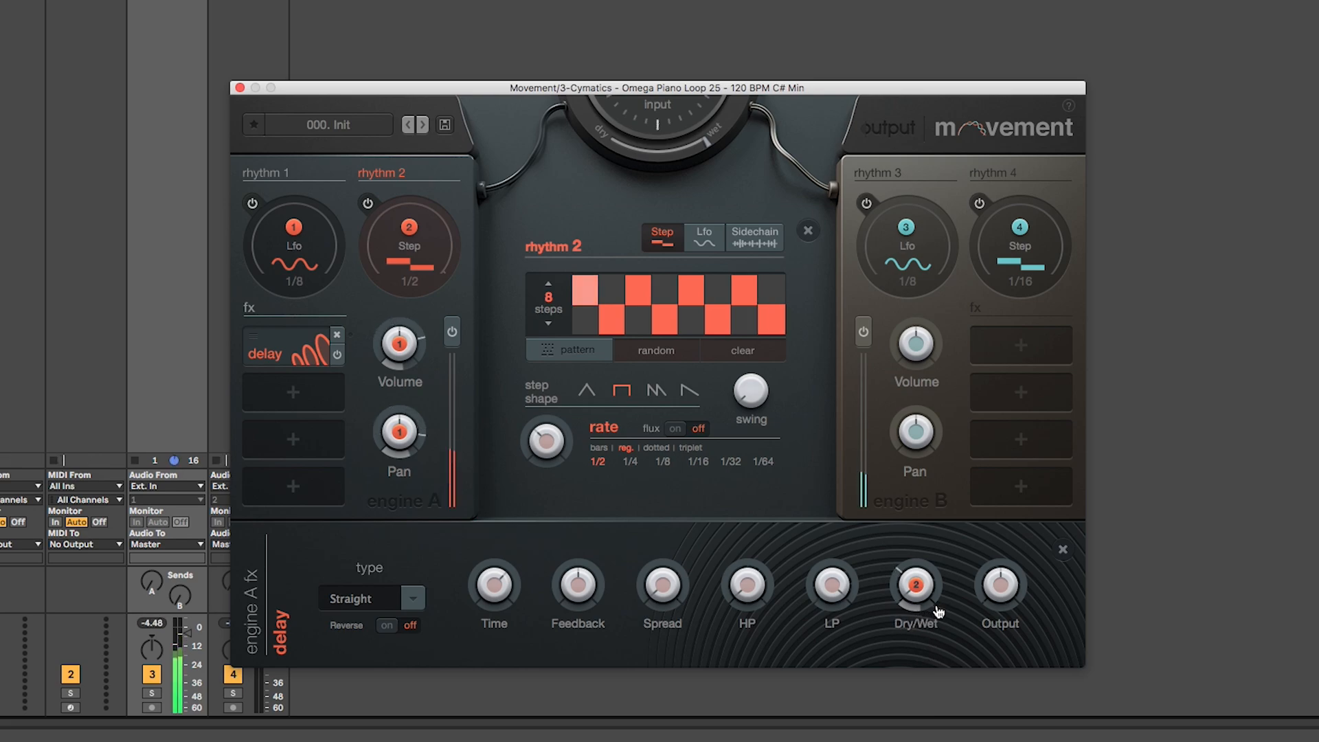
Step: Adjust the engine A delay's LP filter and raise its HP and Spread
mouse_move(812, 592)
drag(837, 620, 835, 650)
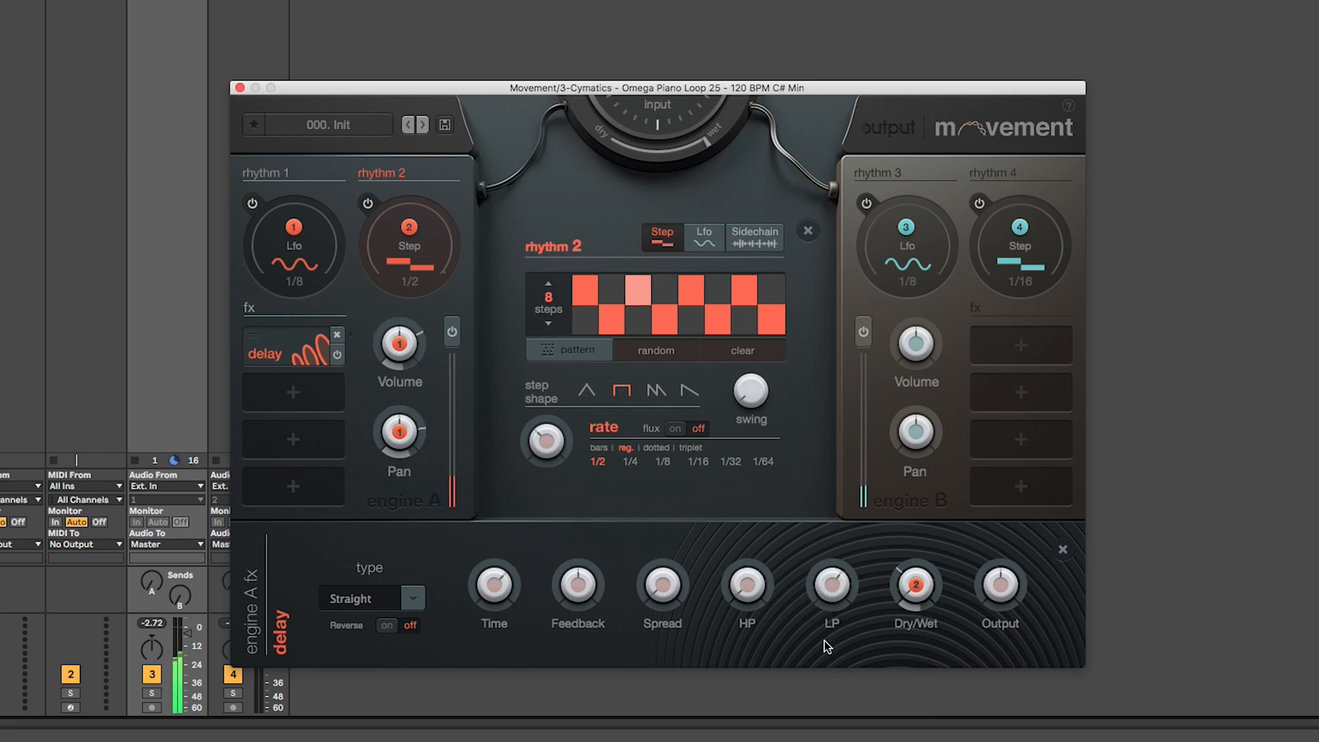
drag(747, 587, 742, 548)
drag(664, 584, 665, 526)
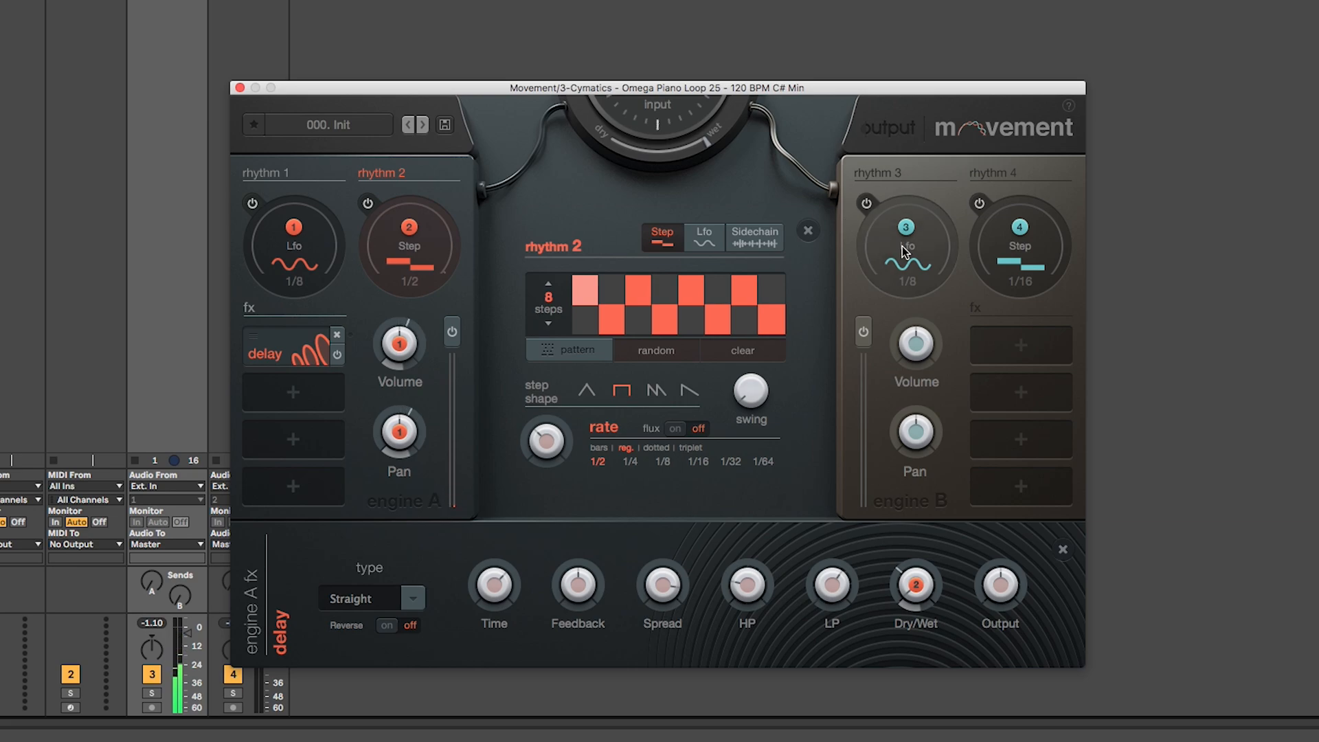
Step: Set rhythm 3's LFO to the irregular jagged shape at a 1/16 rate and assign it to engine B's Pan
click(914, 275)
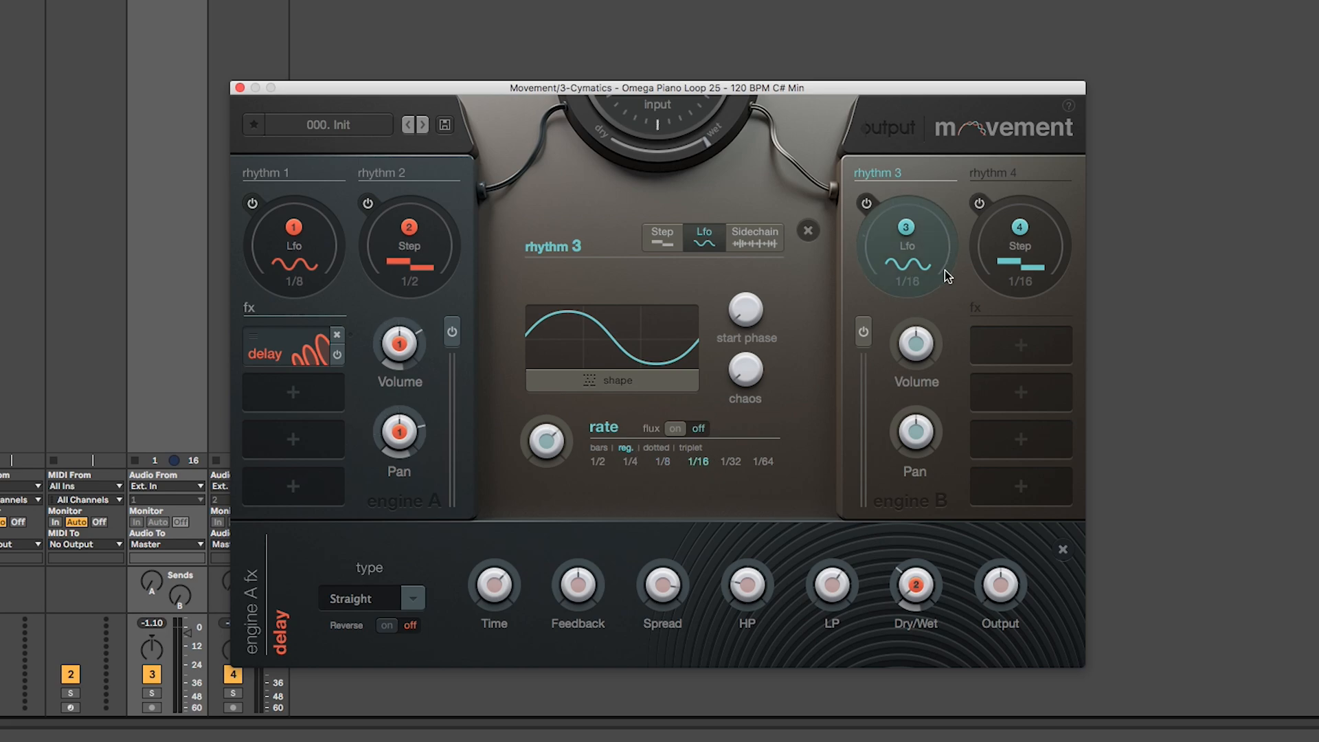
click(602, 382)
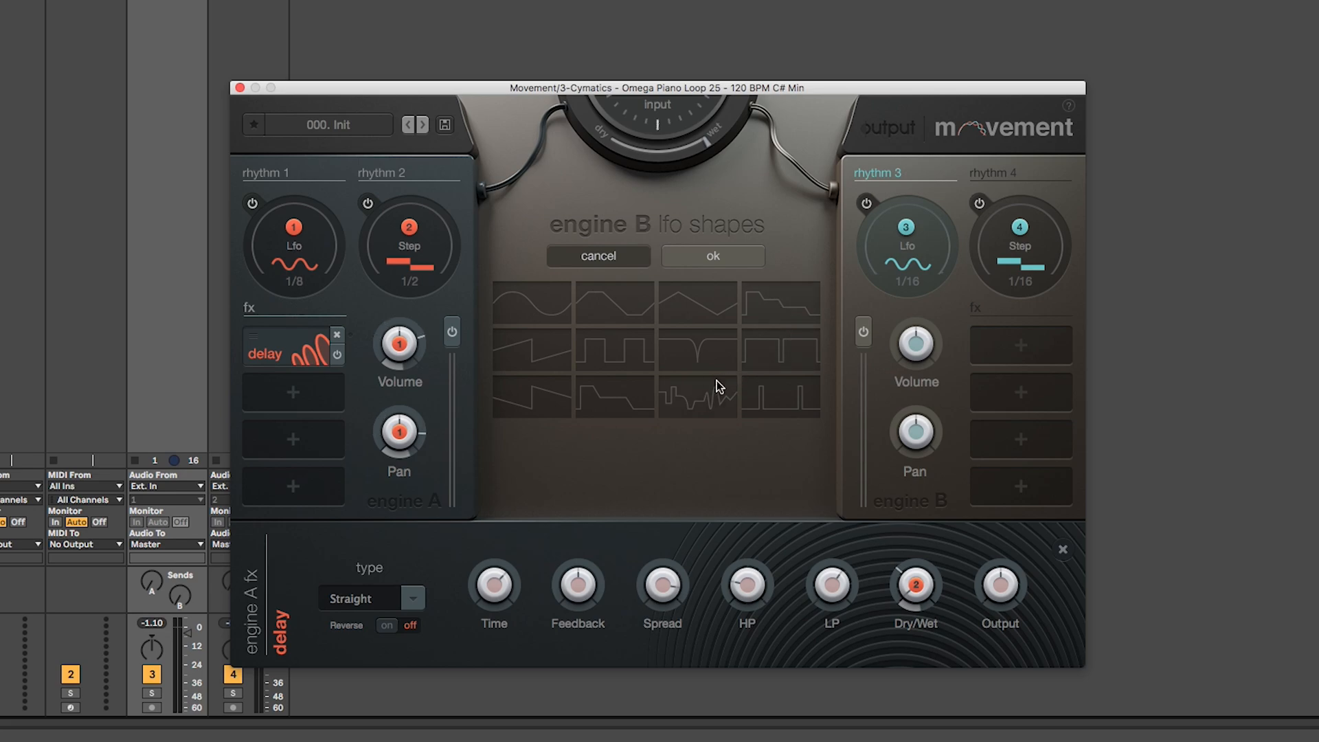
click(705, 409)
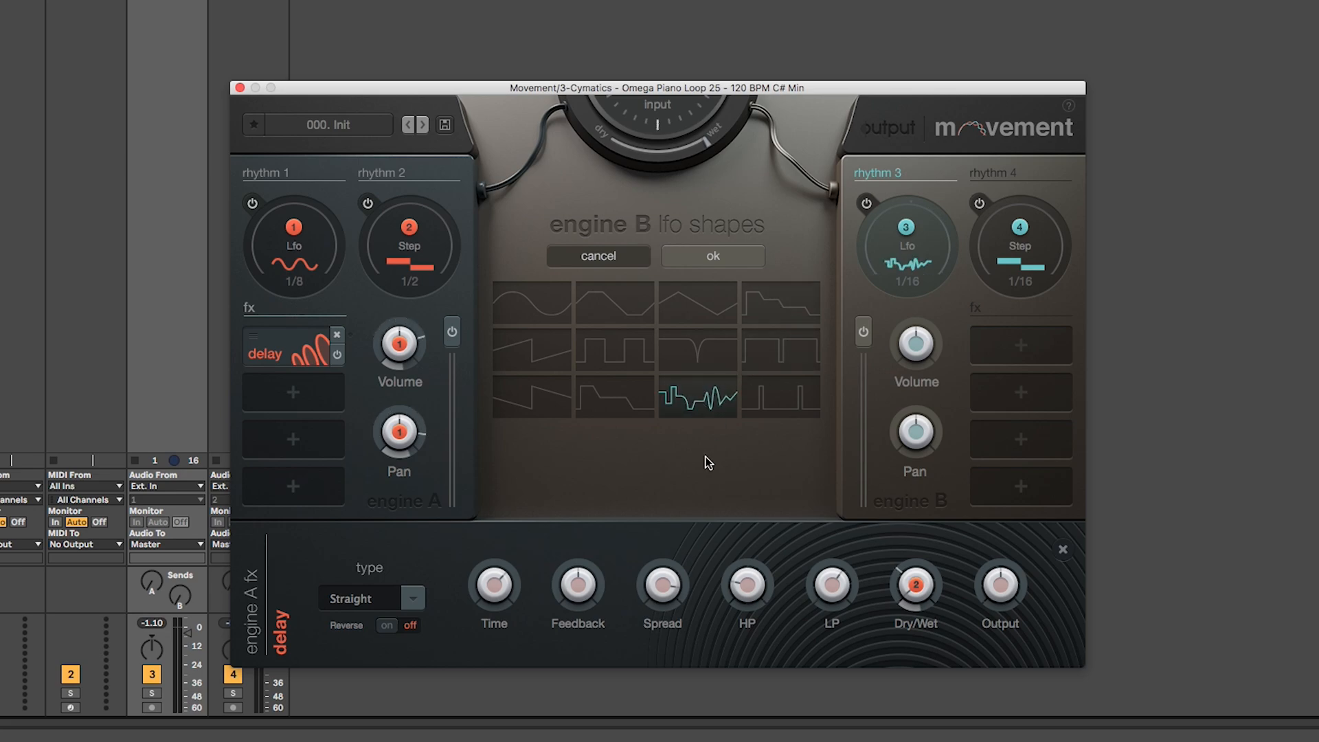
click(710, 254)
drag(907, 227, 918, 440)
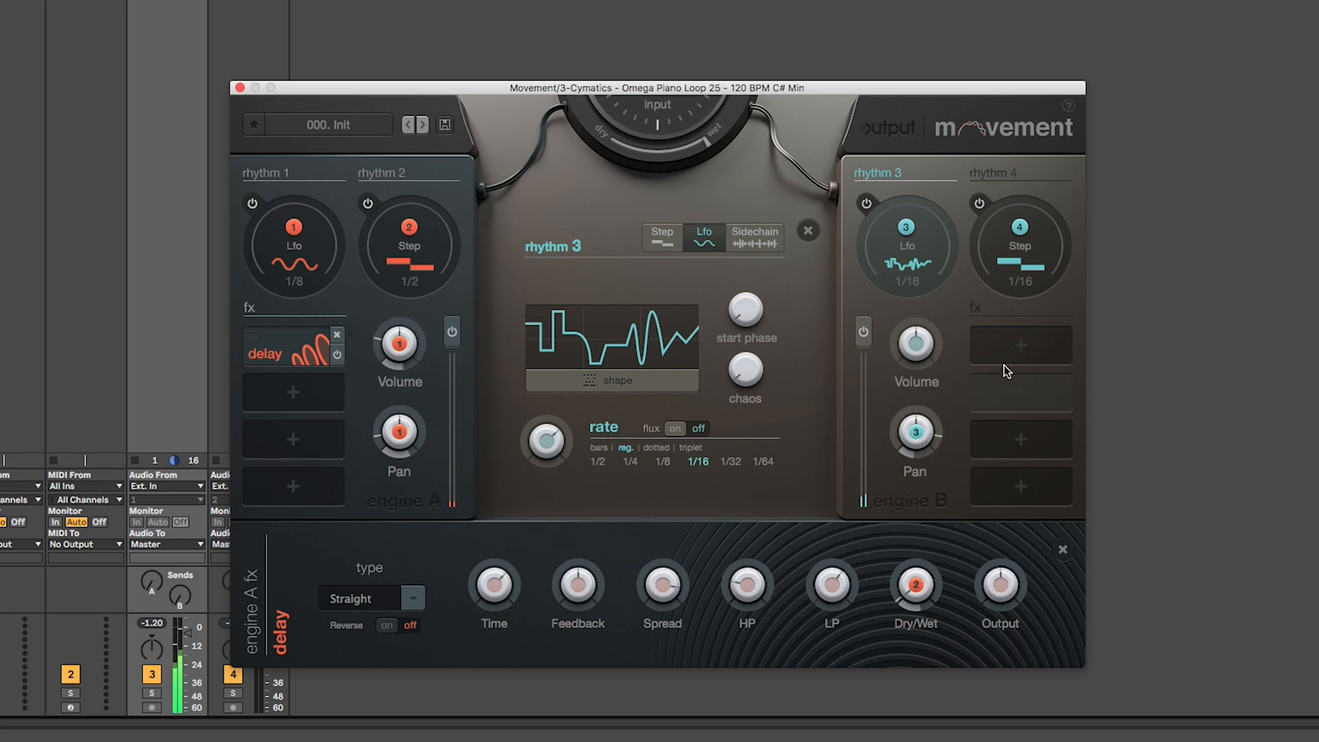
Step: Add a reverb with about 41% Dry/Wet to engine B and move it to the last fx slot
click(1031, 352)
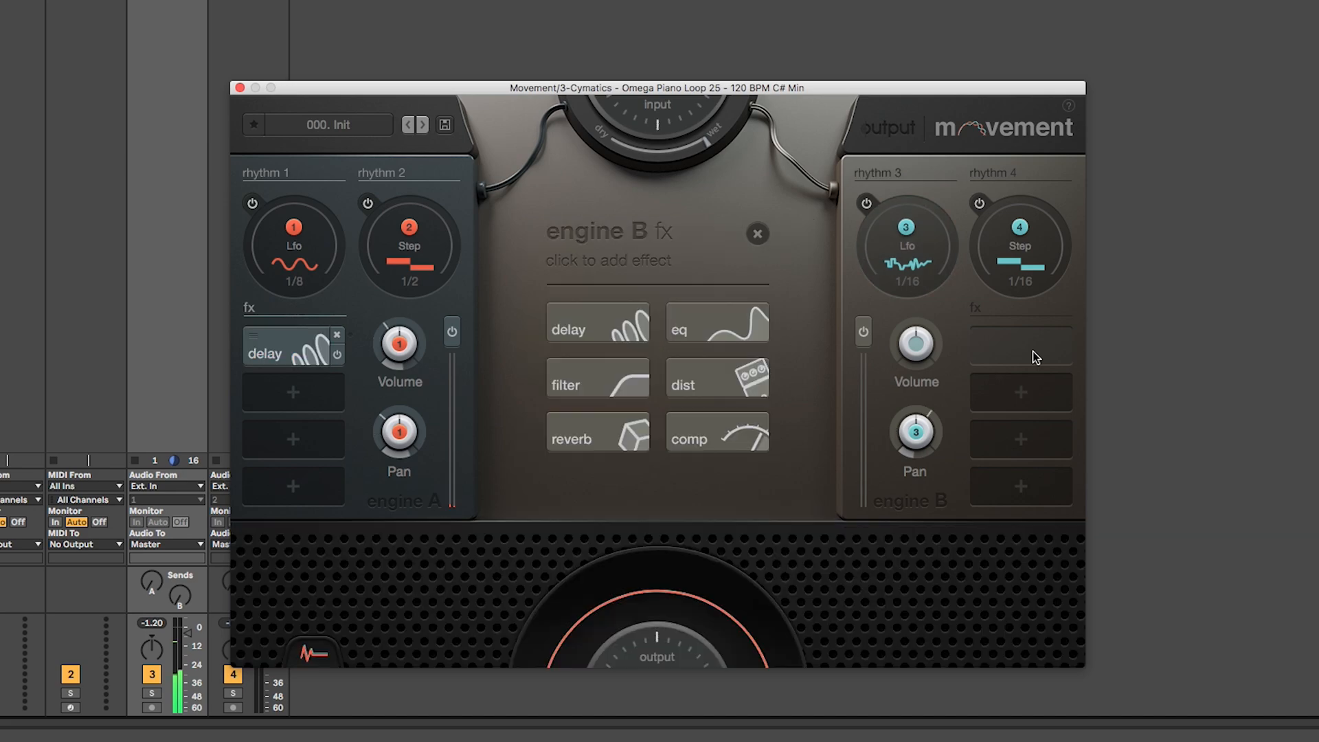
click(572, 422)
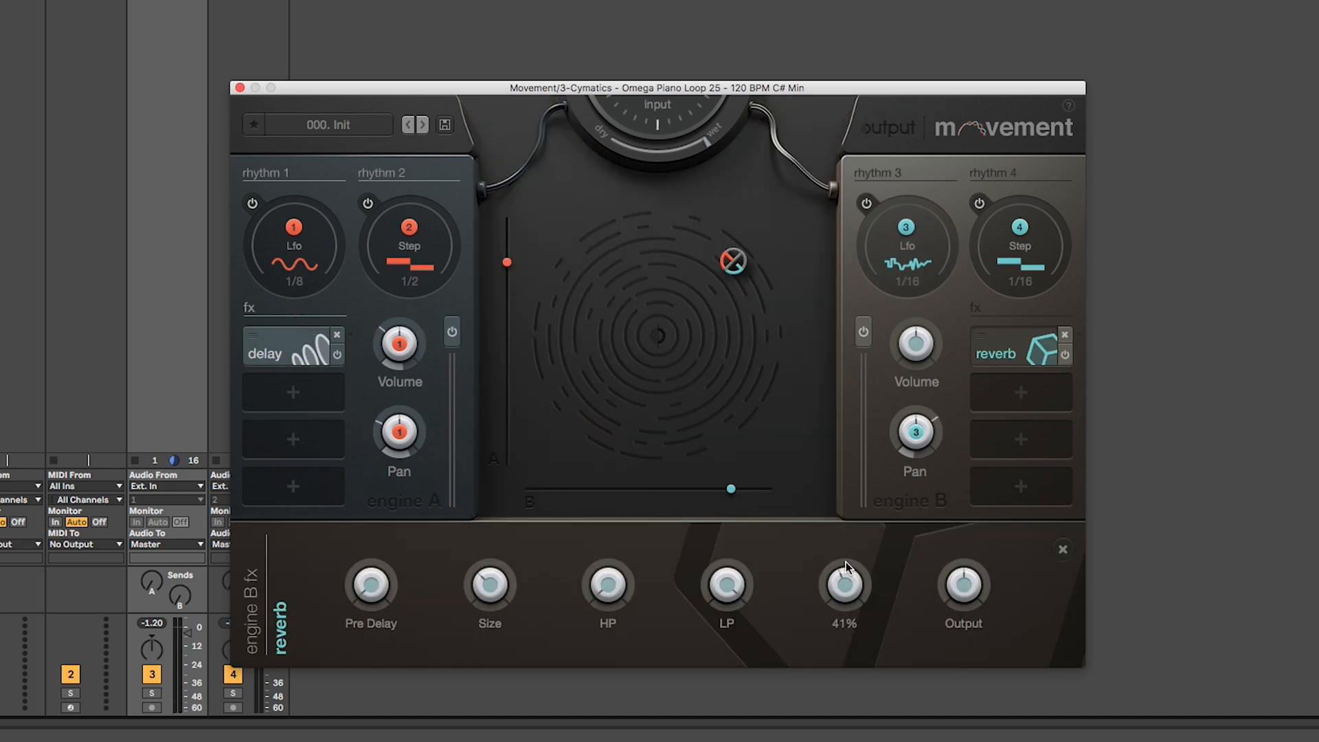
drag(1010, 344, 1020, 462)
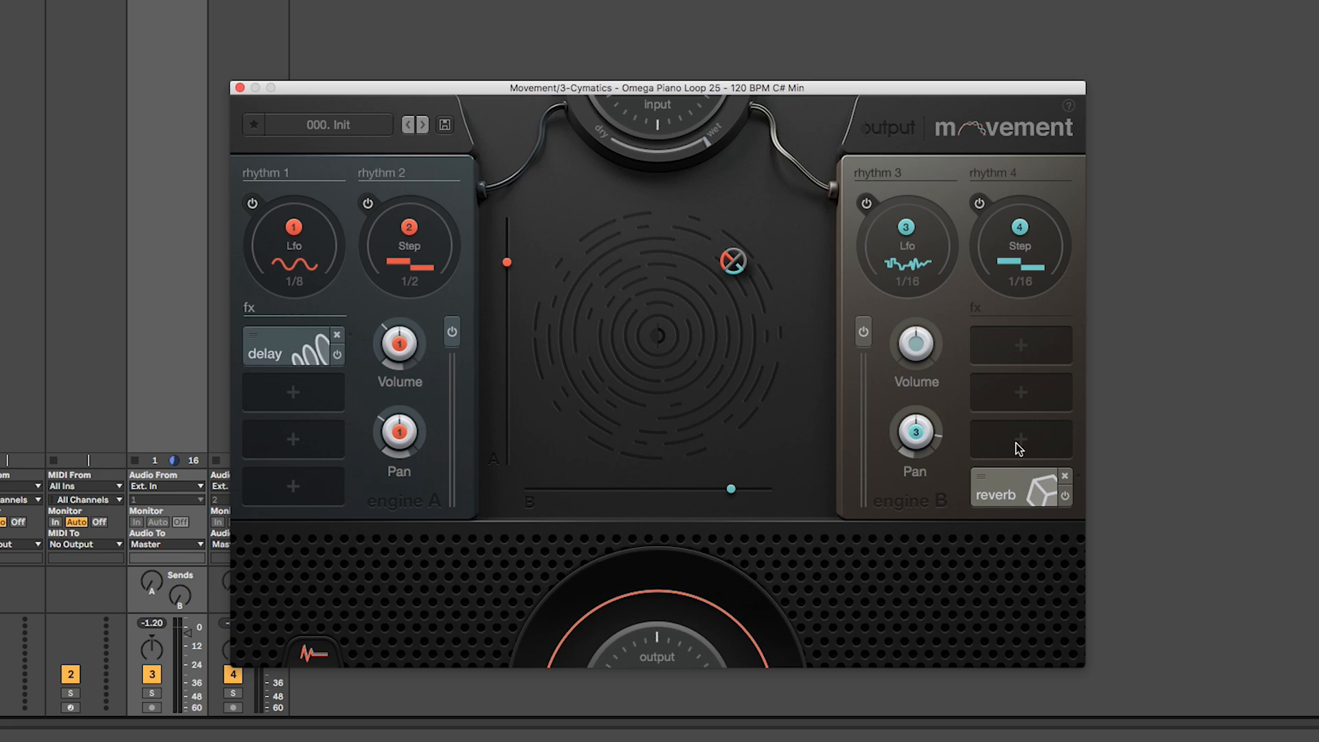
Step: Add distortion and a filter to engine B's first two fx slots and lower the filter's cutoff
click(1025, 353)
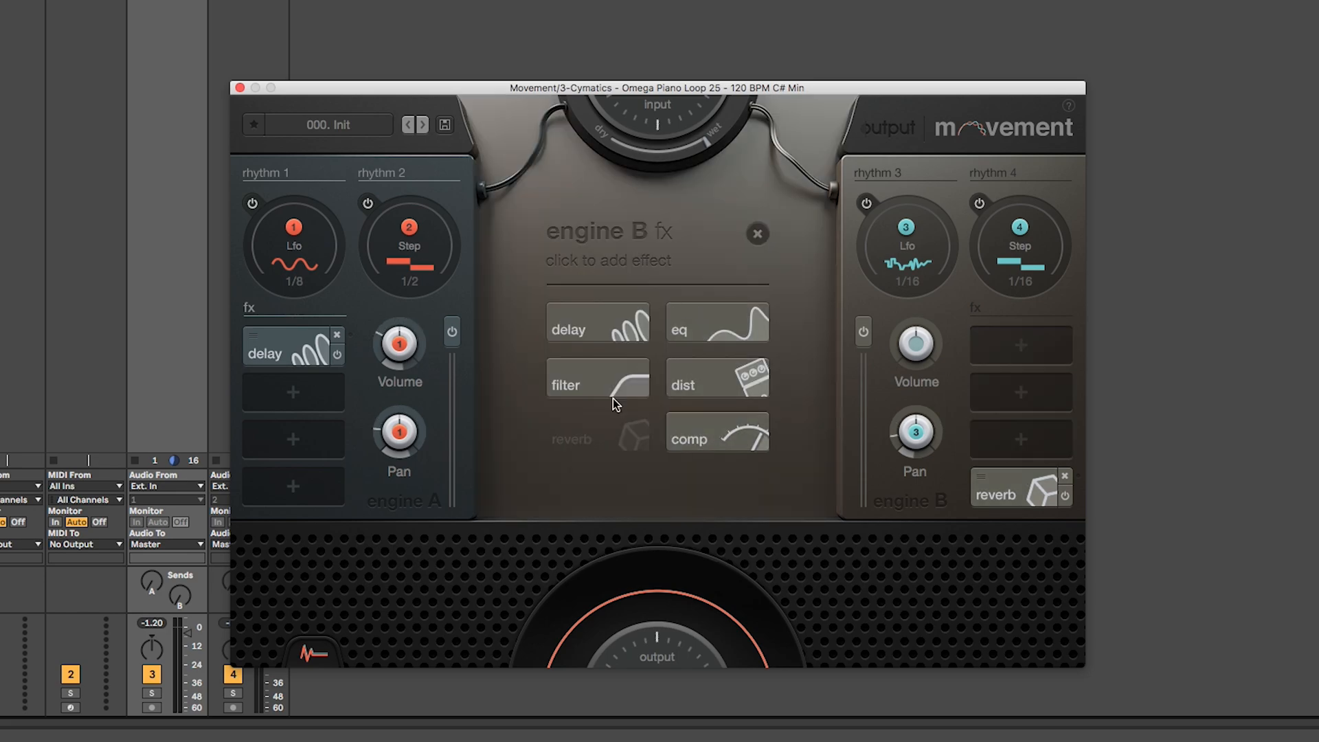
click(692, 378)
click(990, 389)
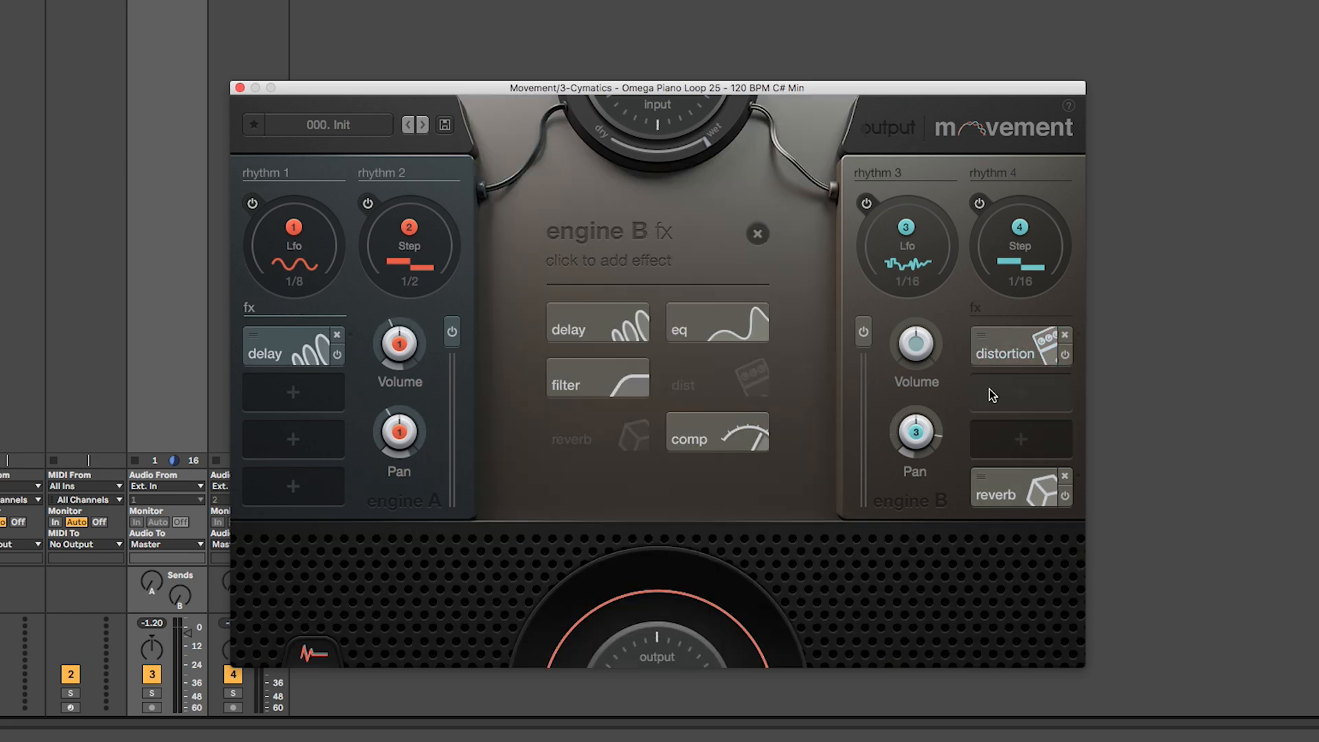
click(595, 378)
click(688, 551)
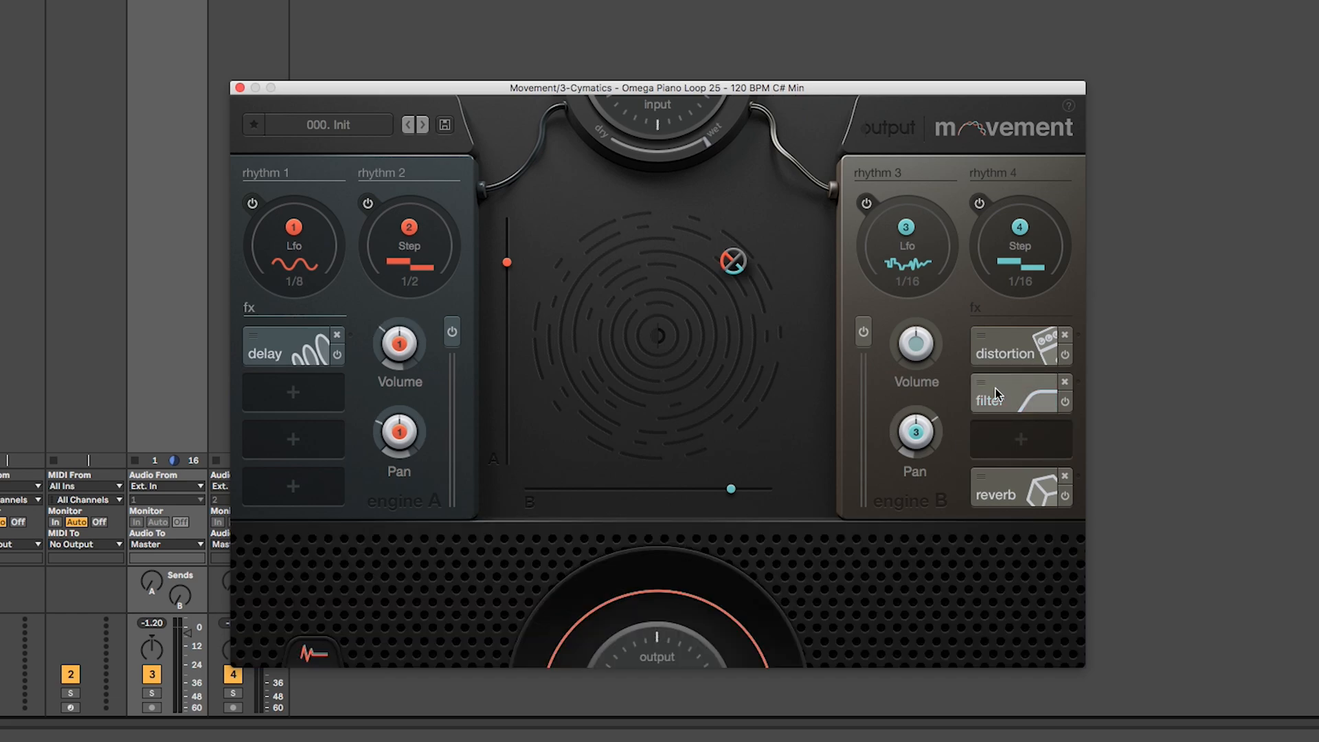
click(1024, 354)
click(997, 397)
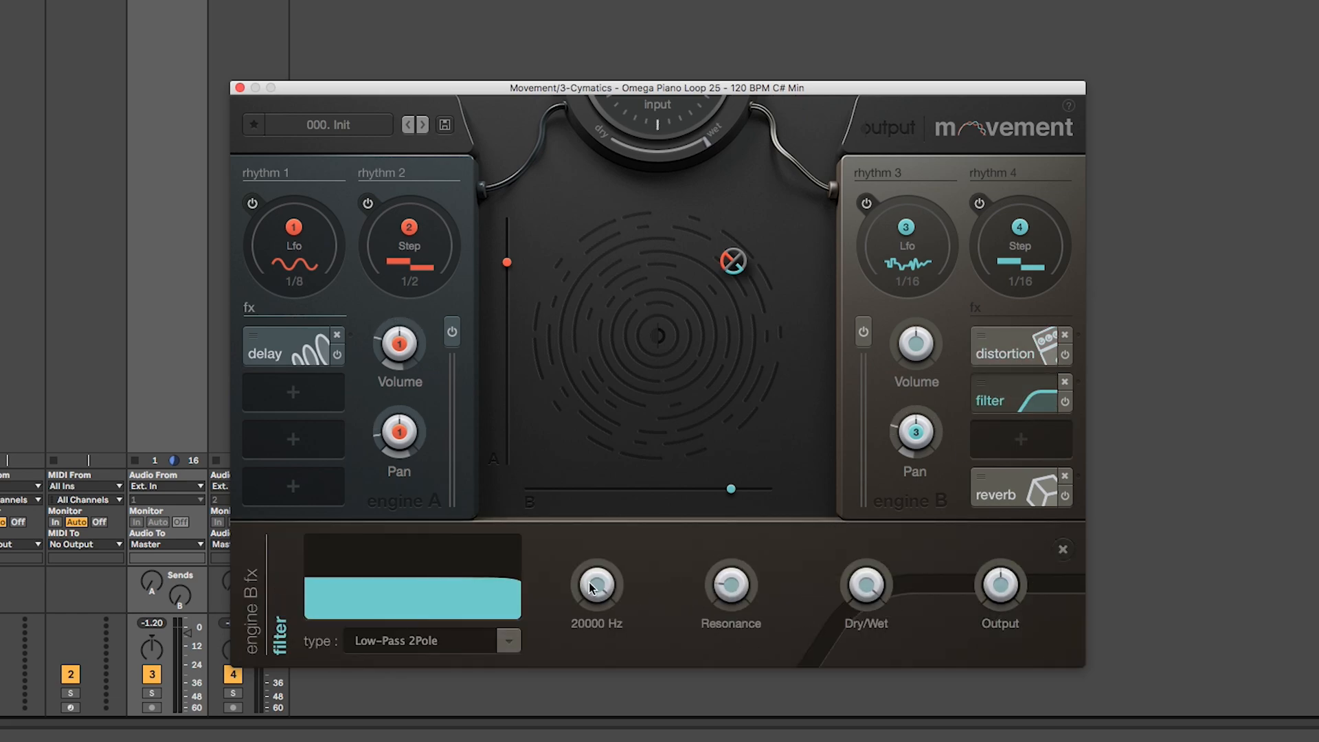
Step: Raise the engine B distortion's Drive and lower its LP to about 6773 Hz while the loop plays
click(1006, 351)
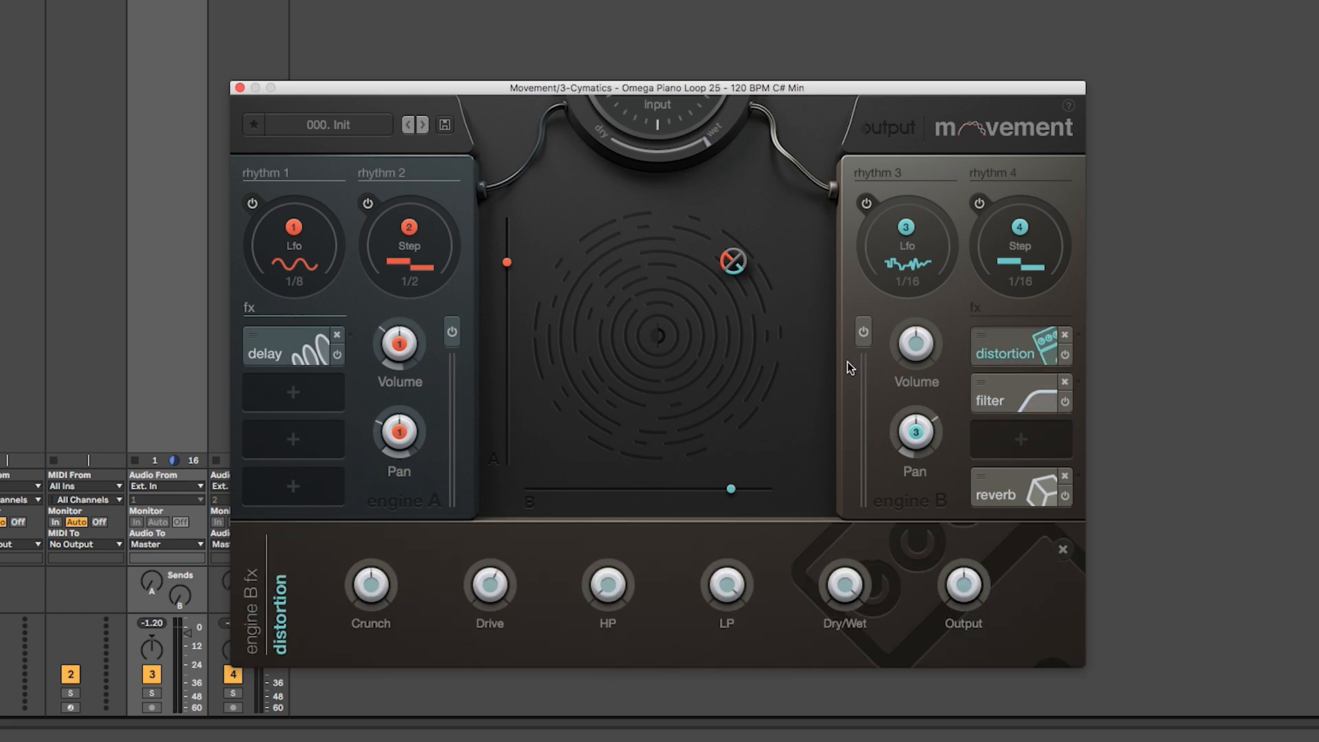
mouse_move(486, 585)
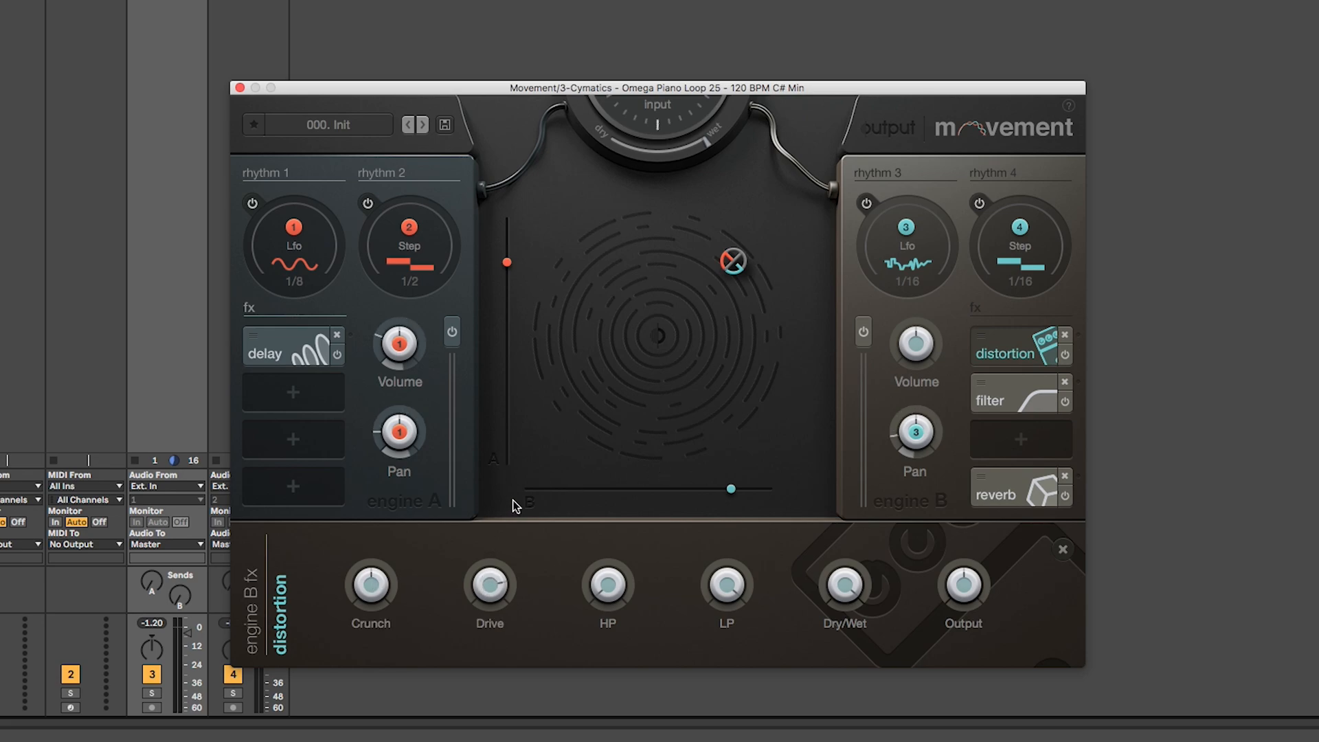
key(space)
drag(498, 589, 573, 615)
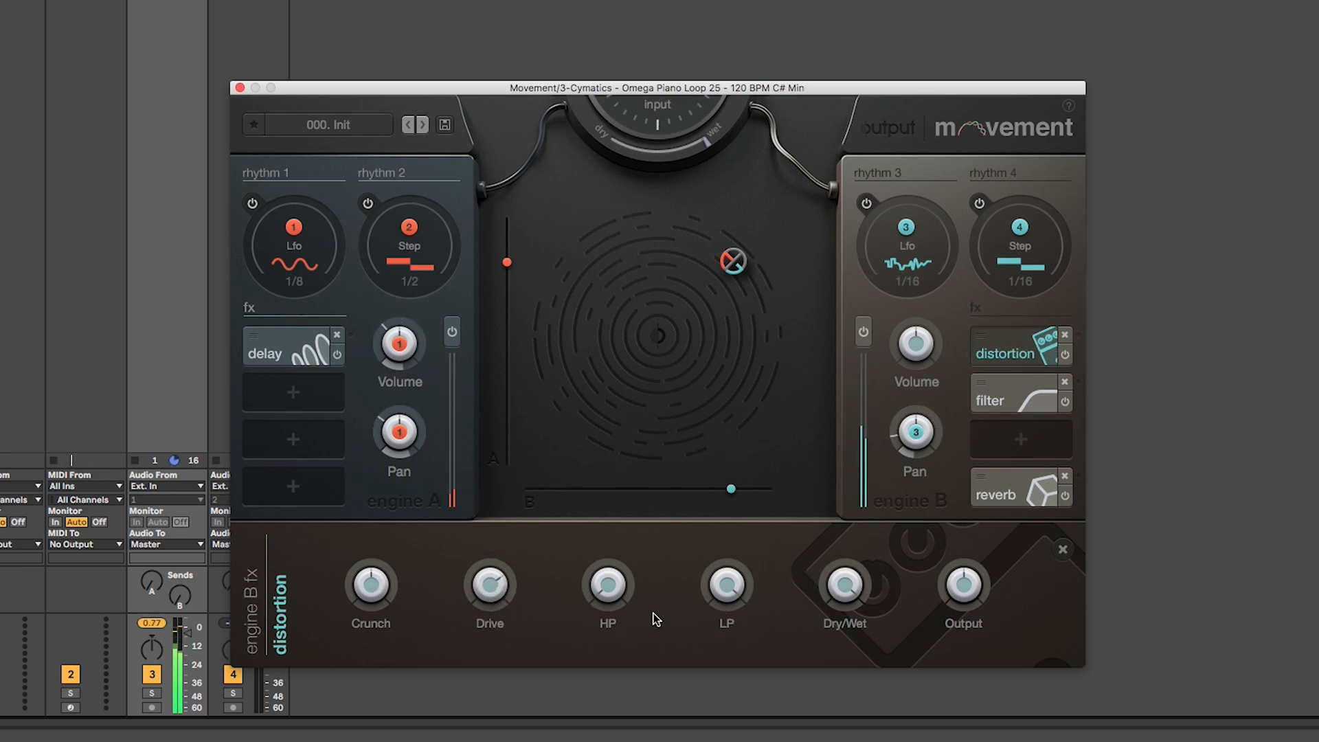
mouse_move(497, 585)
mouse_down()
mouse_move(498, 554)
mouse_move(496, 577)
mouse_up()
drag(728, 589, 729, 650)
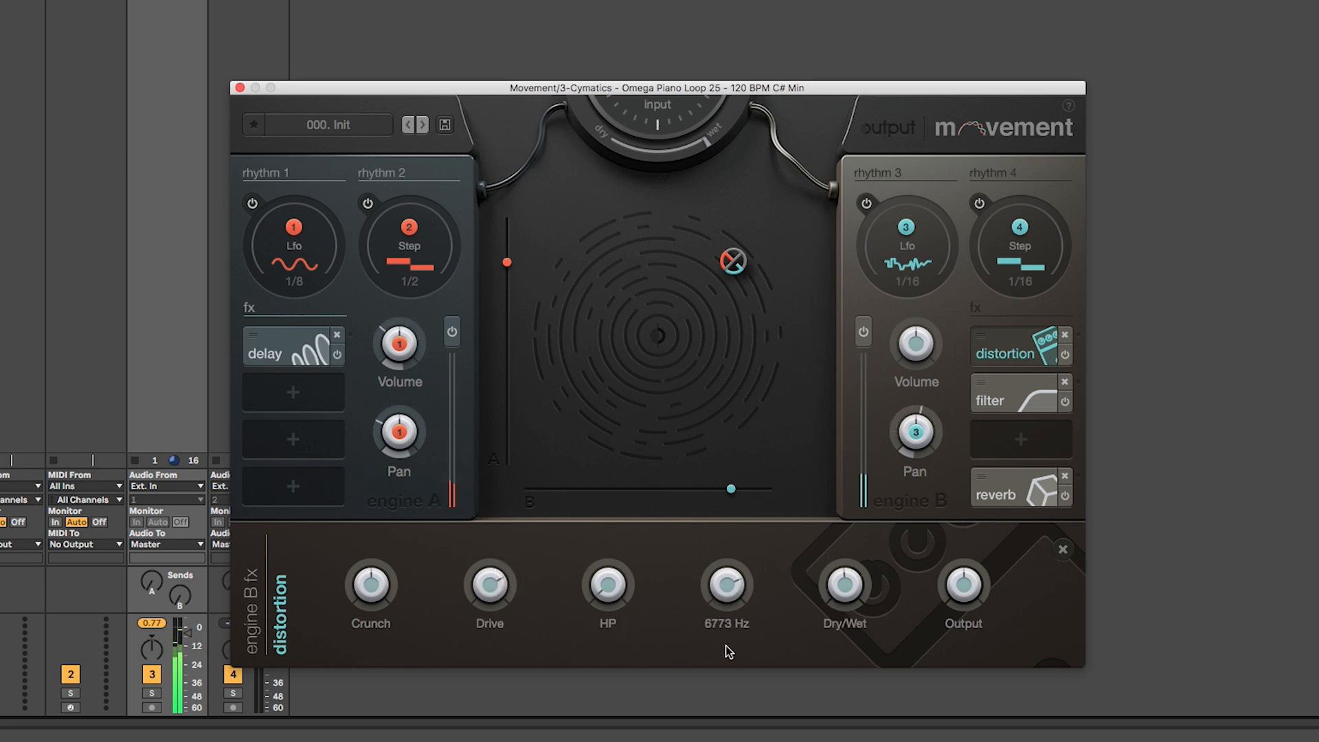
Step: Lower the engine B filter's cutoff further and display the engine B reverb settings
click(1019, 393)
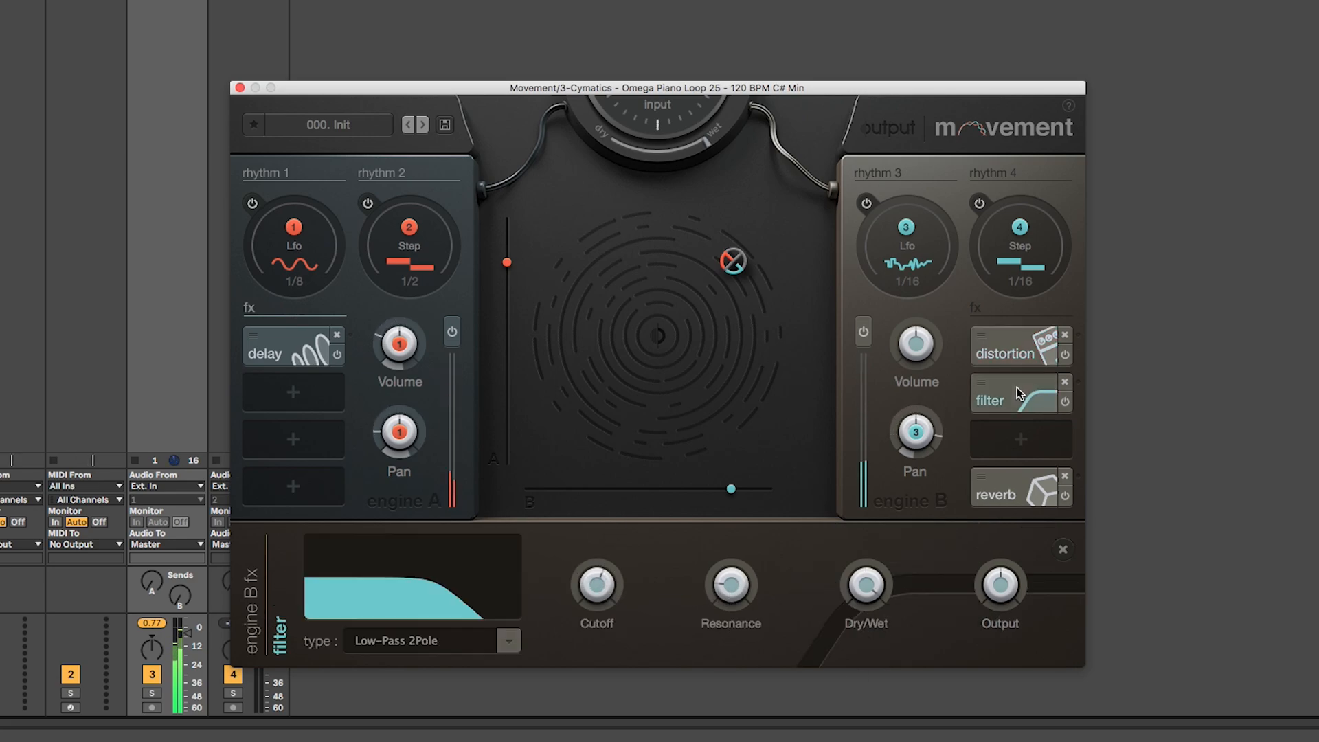
drag(598, 588, 599, 630)
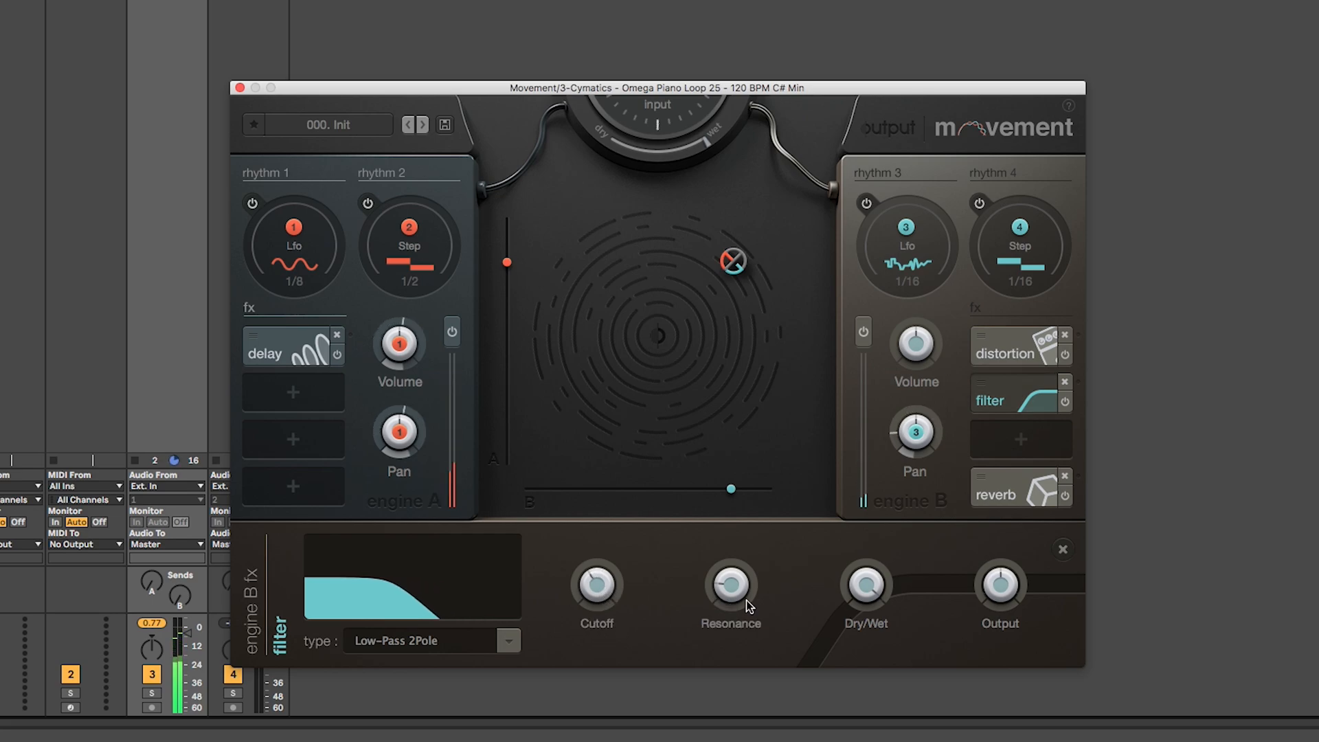
click(998, 491)
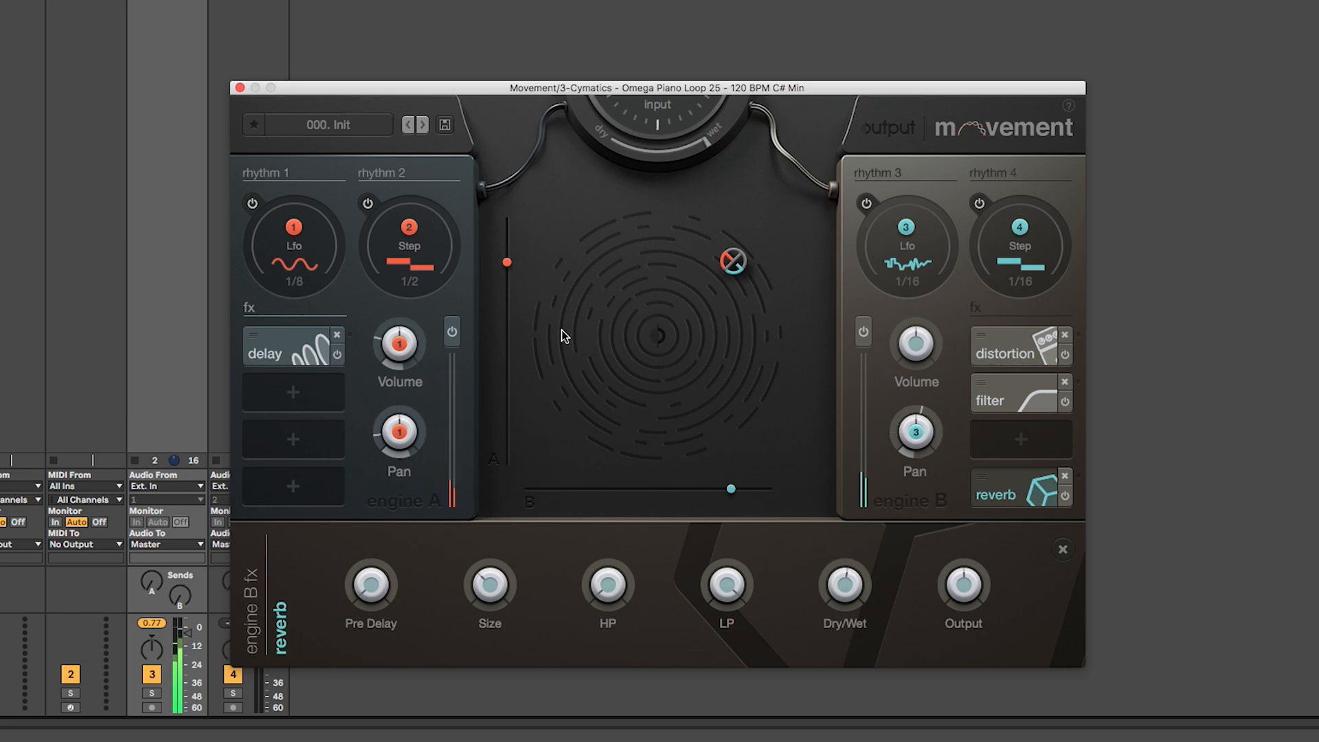
Step: Add a reverb to engine A and move it to the last fx slot
click(326, 395)
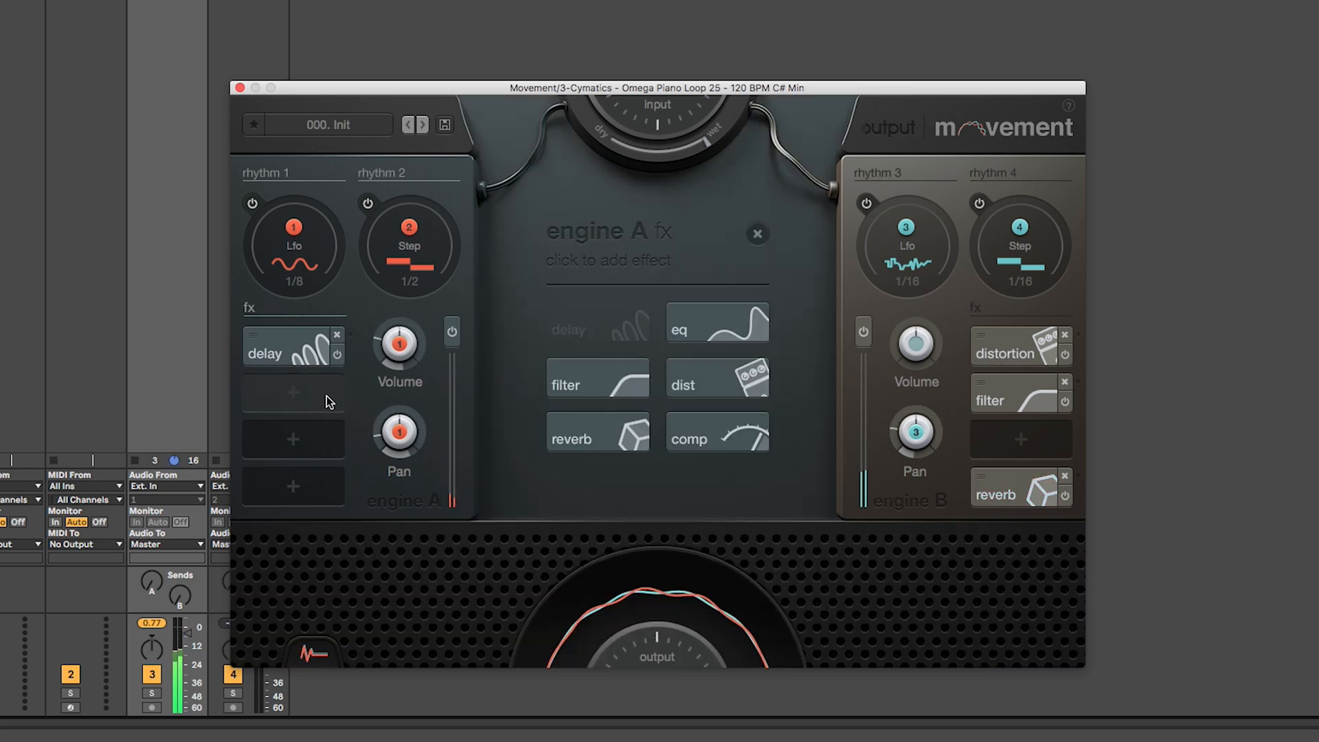
click(601, 430)
drag(275, 393, 295, 489)
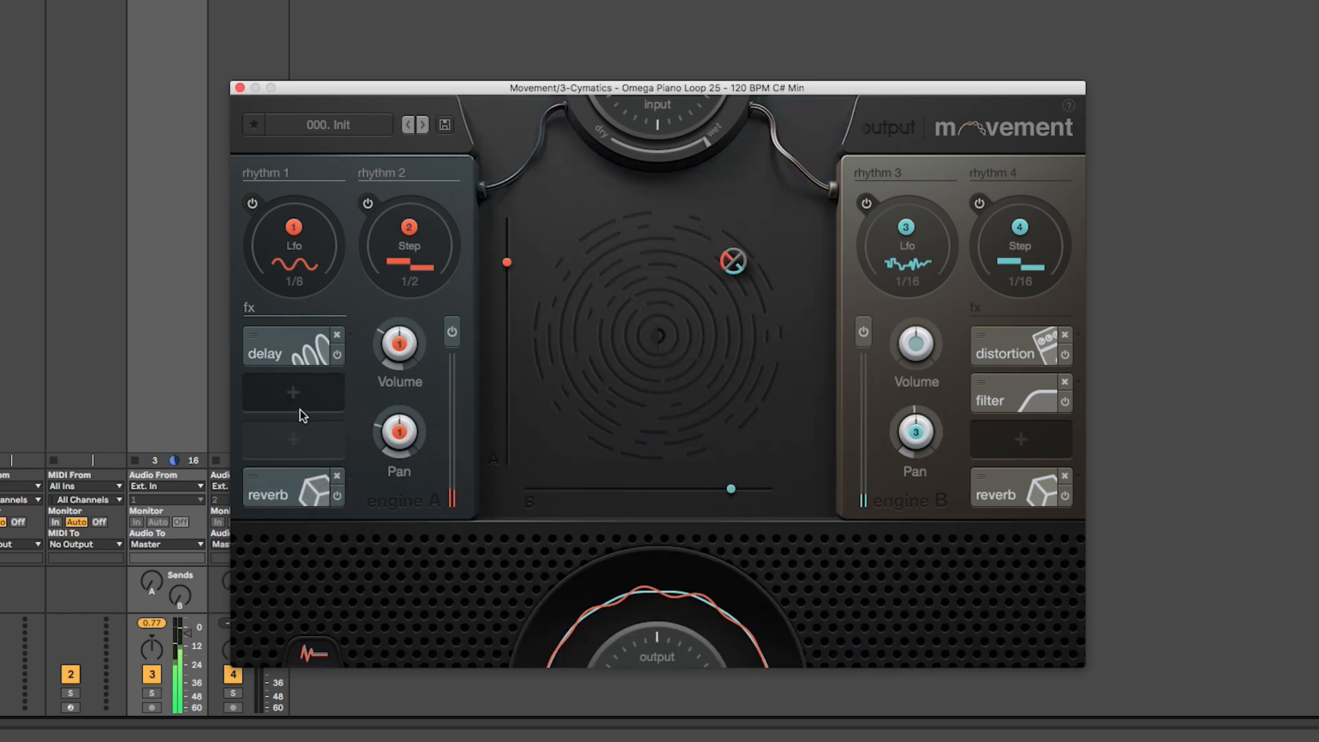
Step: Add a low-pass filter with a lowered cutoff to engine A's second fx slot and slightly reduce the piano track's volume
click(296, 393)
click(605, 386)
drag(596, 587, 604, 711)
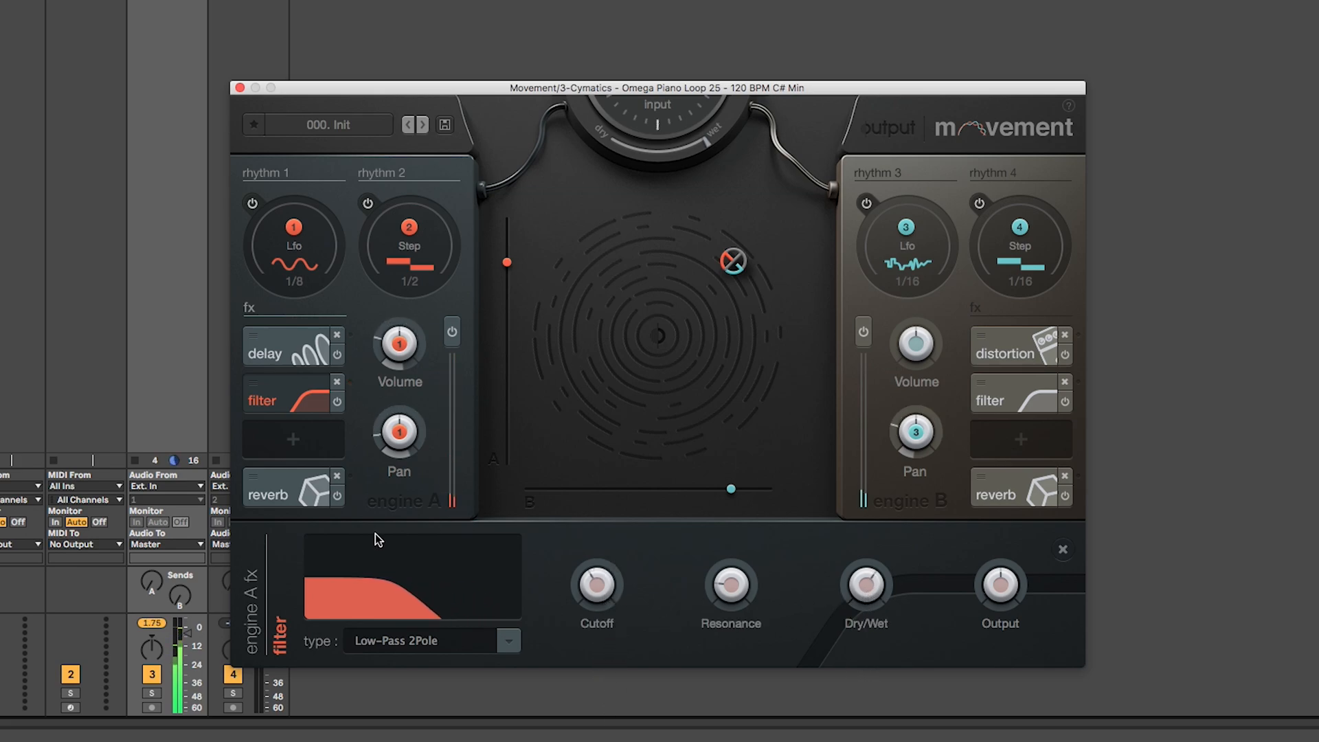
drag(188, 633, 187, 642)
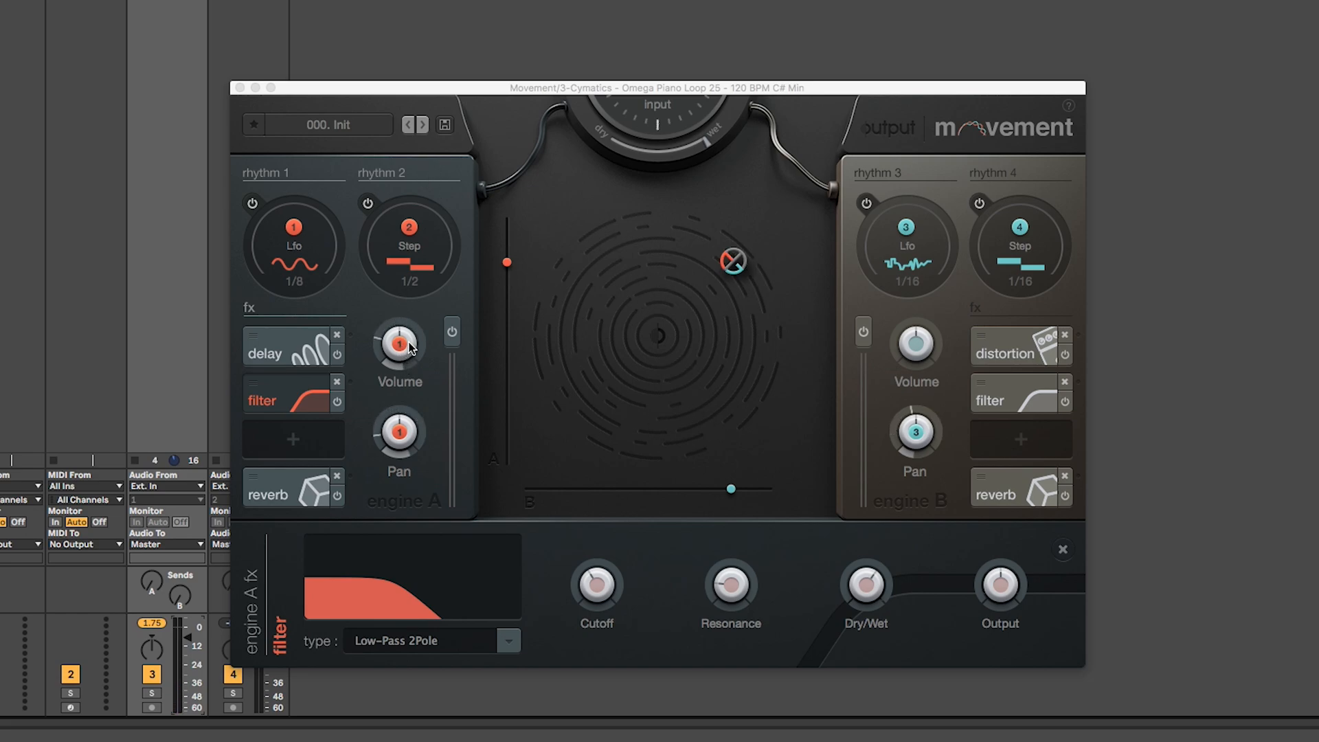
Step: Assign the engine B distortion's Dry/Wet to the XY control with a positive knob range and move the XY puck to test it
click(1017, 355)
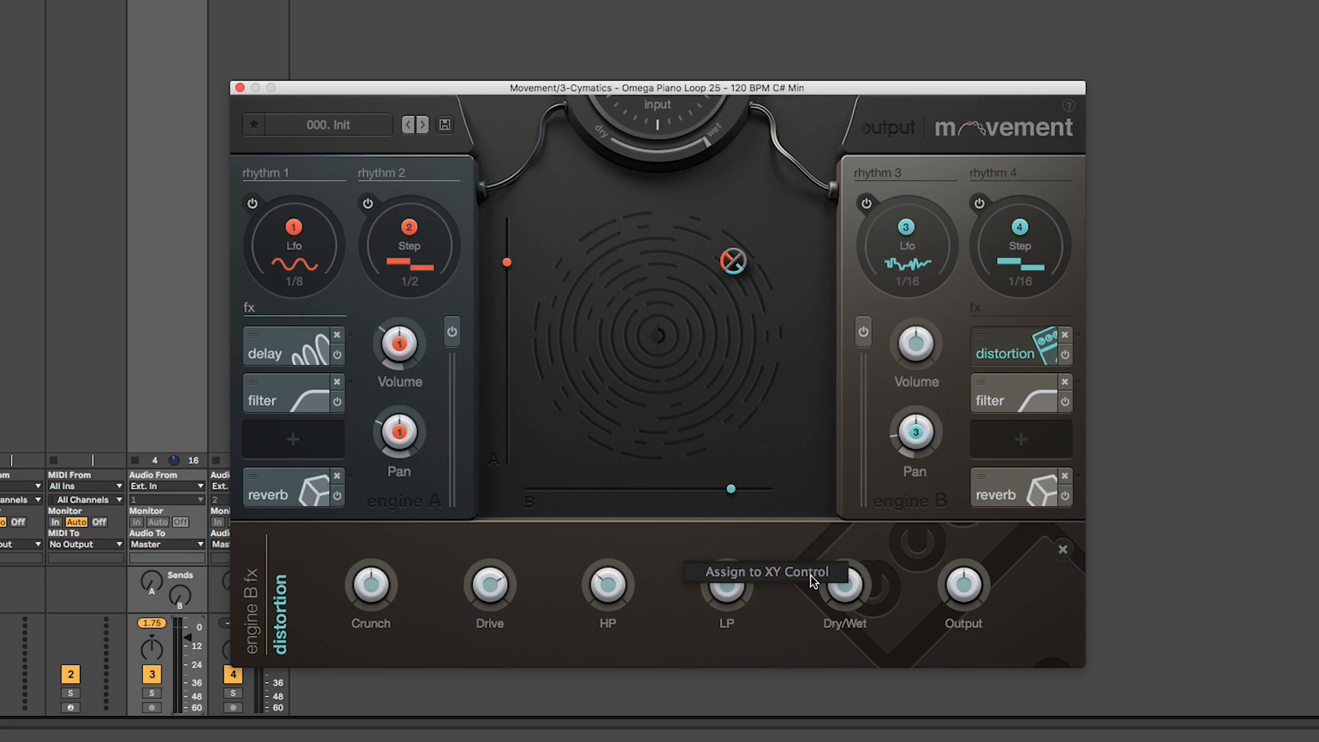
click(813, 577)
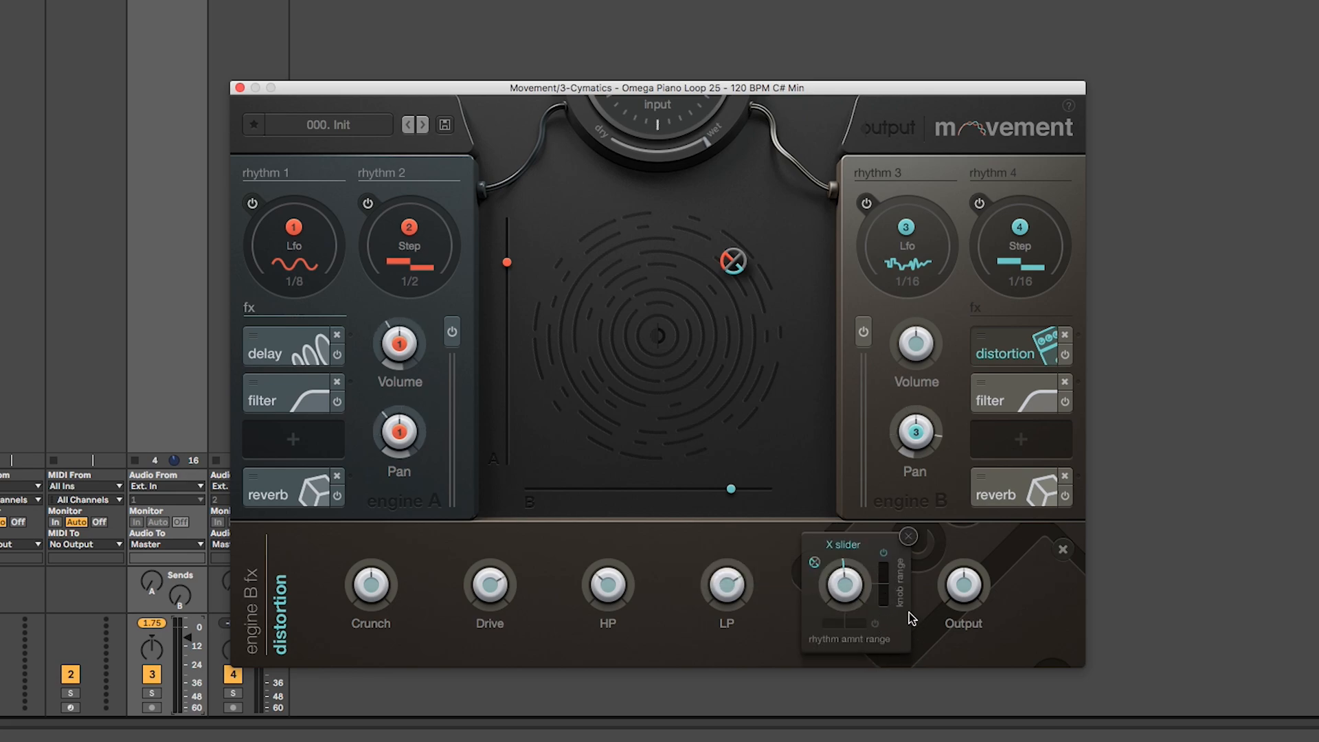
drag(888, 571, 891, 629)
drag(732, 261, 529, 331)
drag(883, 587, 886, 683)
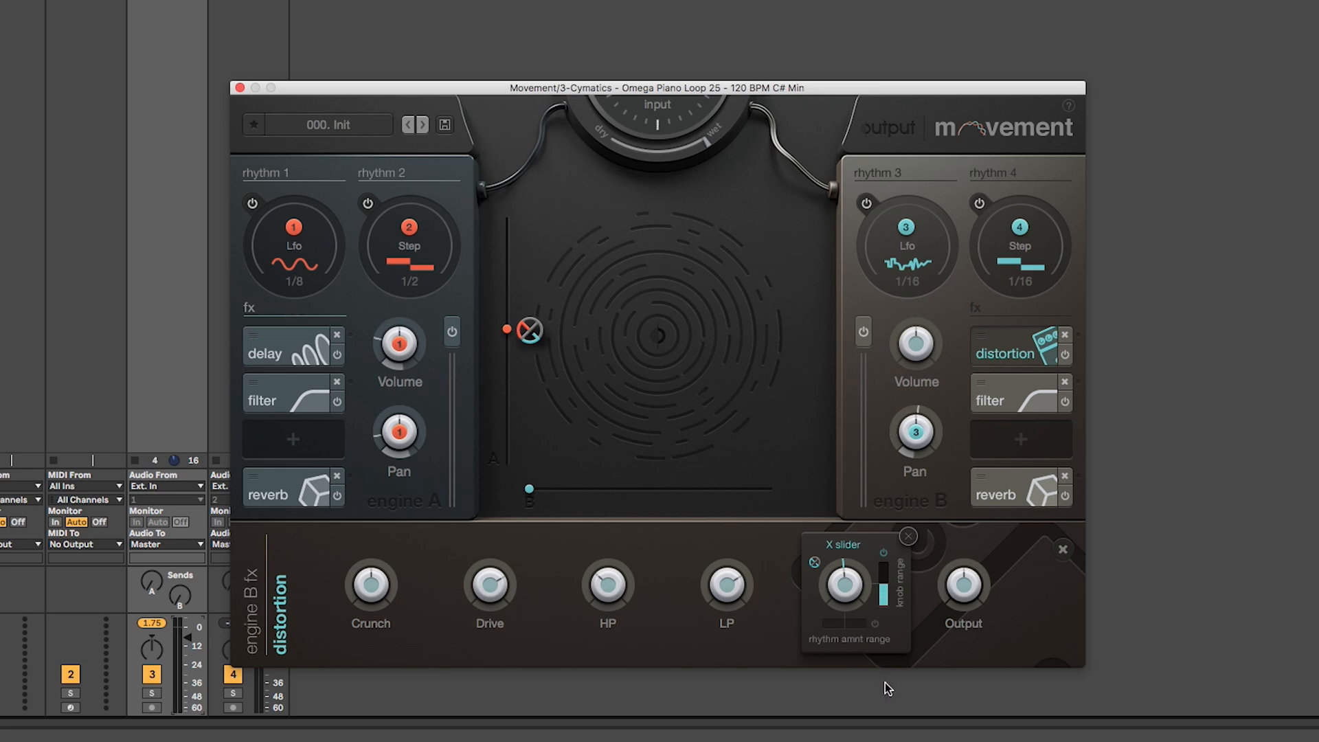
mouse_move(528, 333)
mouse_down()
mouse_move(772, 353)
mouse_move(530, 343)
mouse_up()
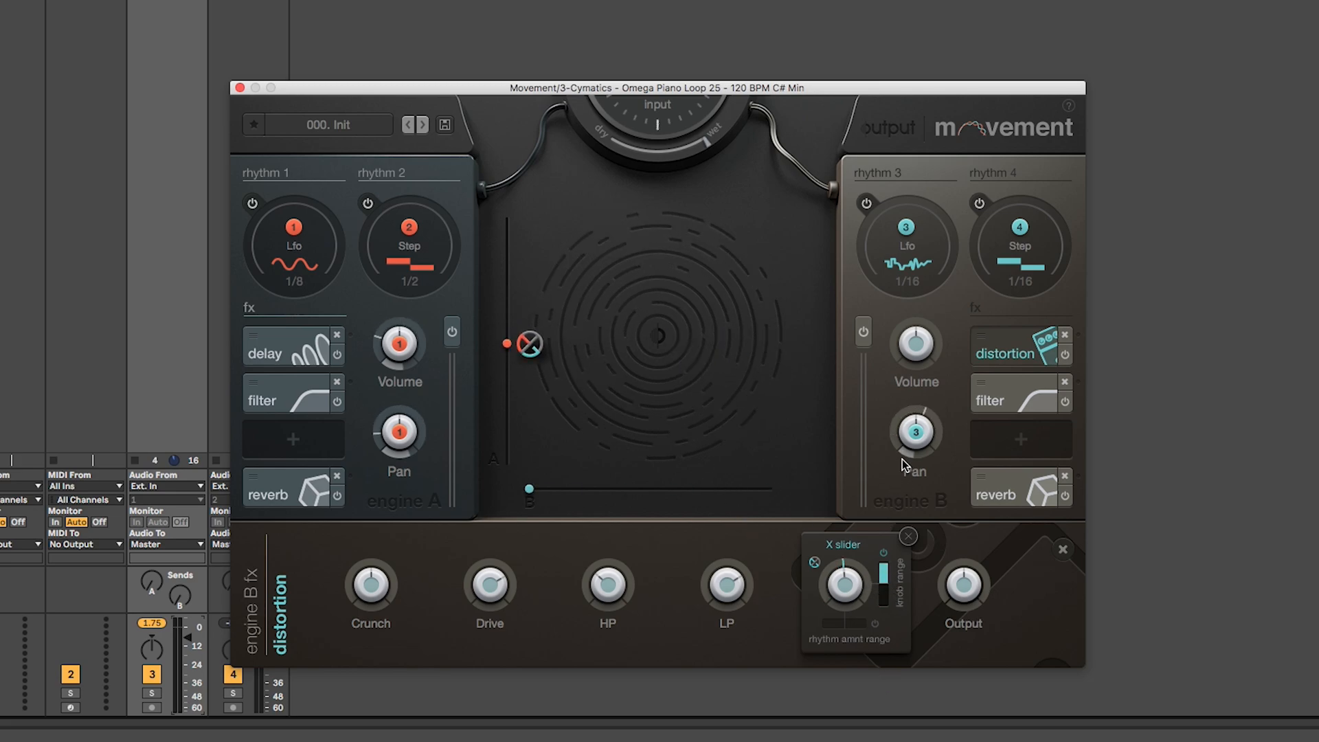
drag(540, 341, 672, 382)
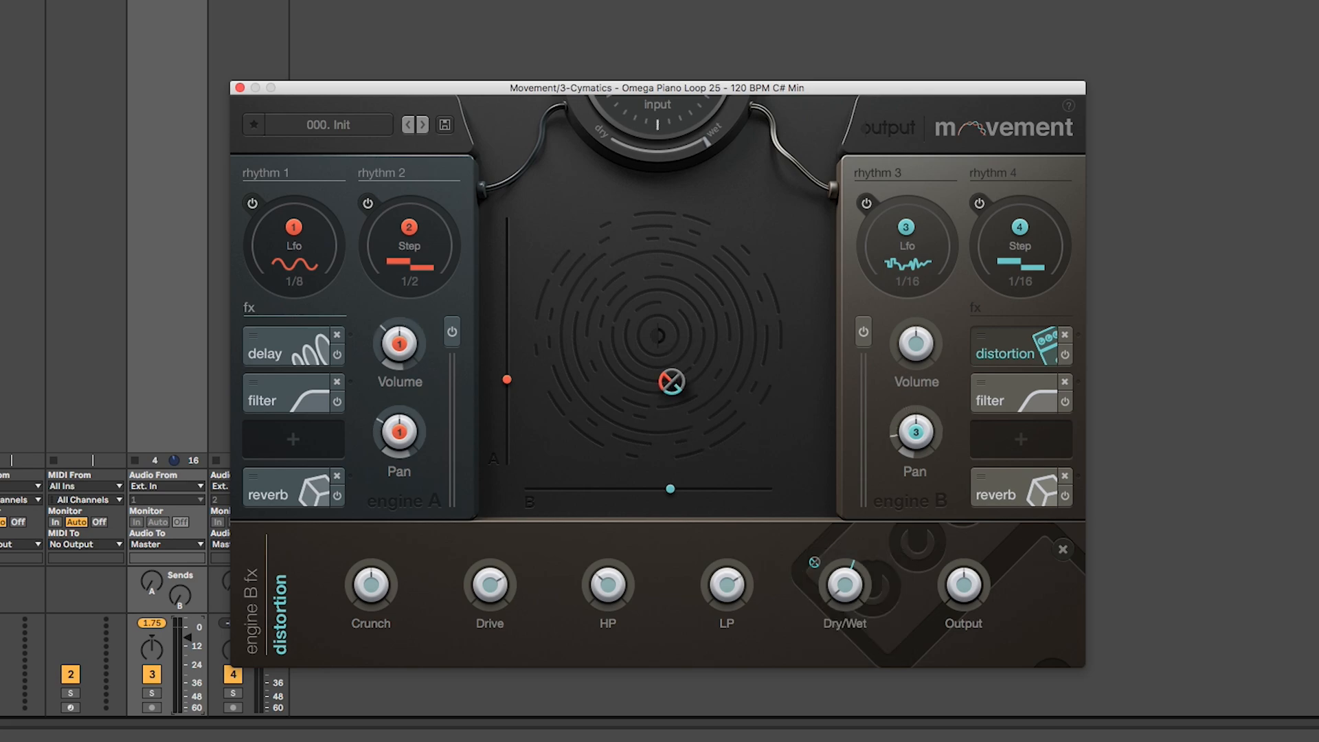
drag(672, 382, 676, 303)
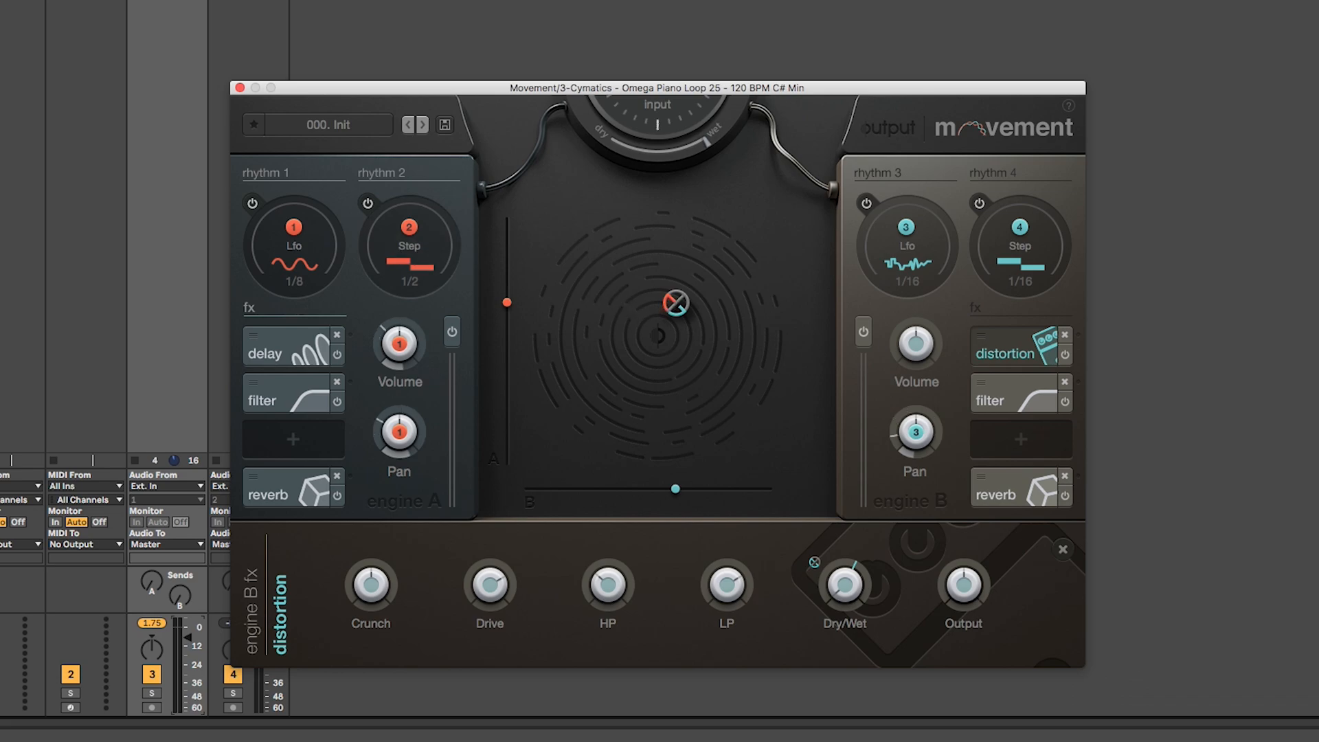
Step: Assign the engine A filter's Dry/Wet to the XY control and give it a positive knob range
click(366, 299)
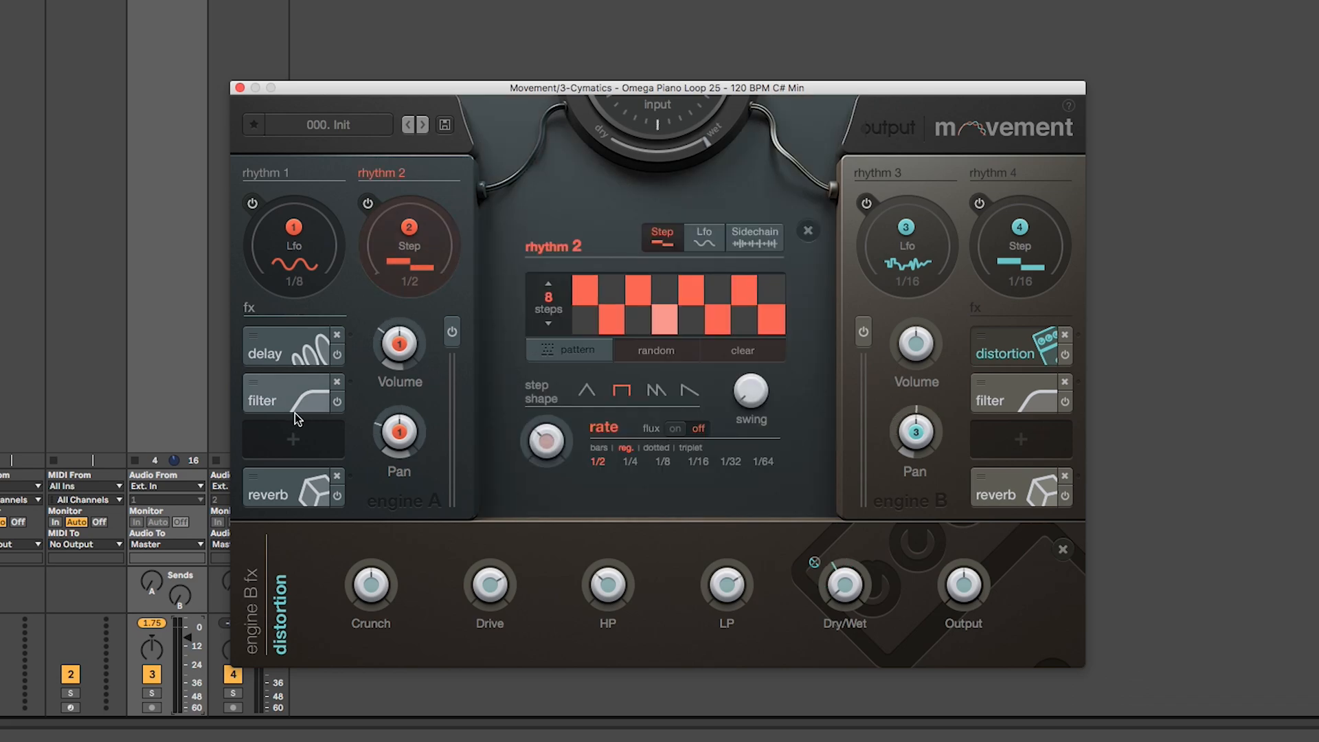
click(290, 396)
drag(879, 581, 870, 590)
right_click(870, 589)
click(803, 575)
drag(906, 573, 900, 414)
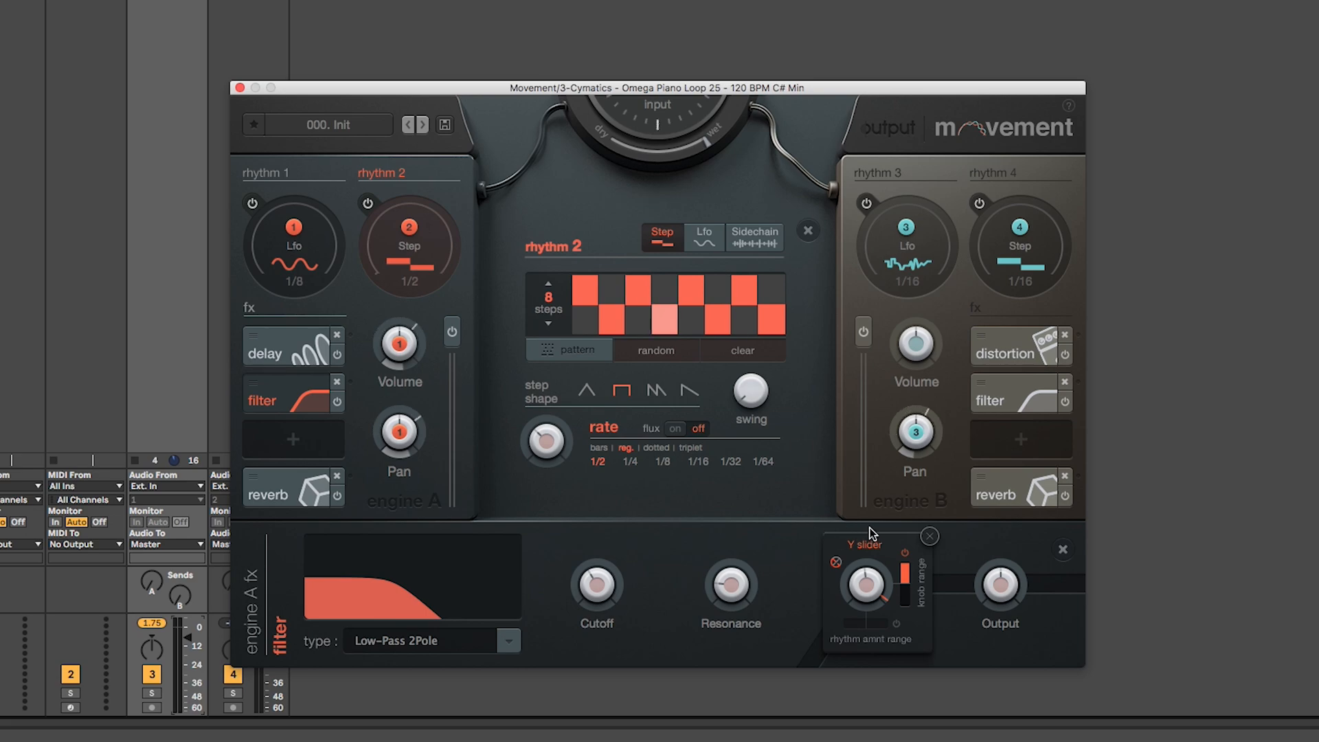
click(930, 536)
Step: Return to the XY pad, lower the engine A filter's base Dry/Wet, and check its response to the XY puck
click(406, 246)
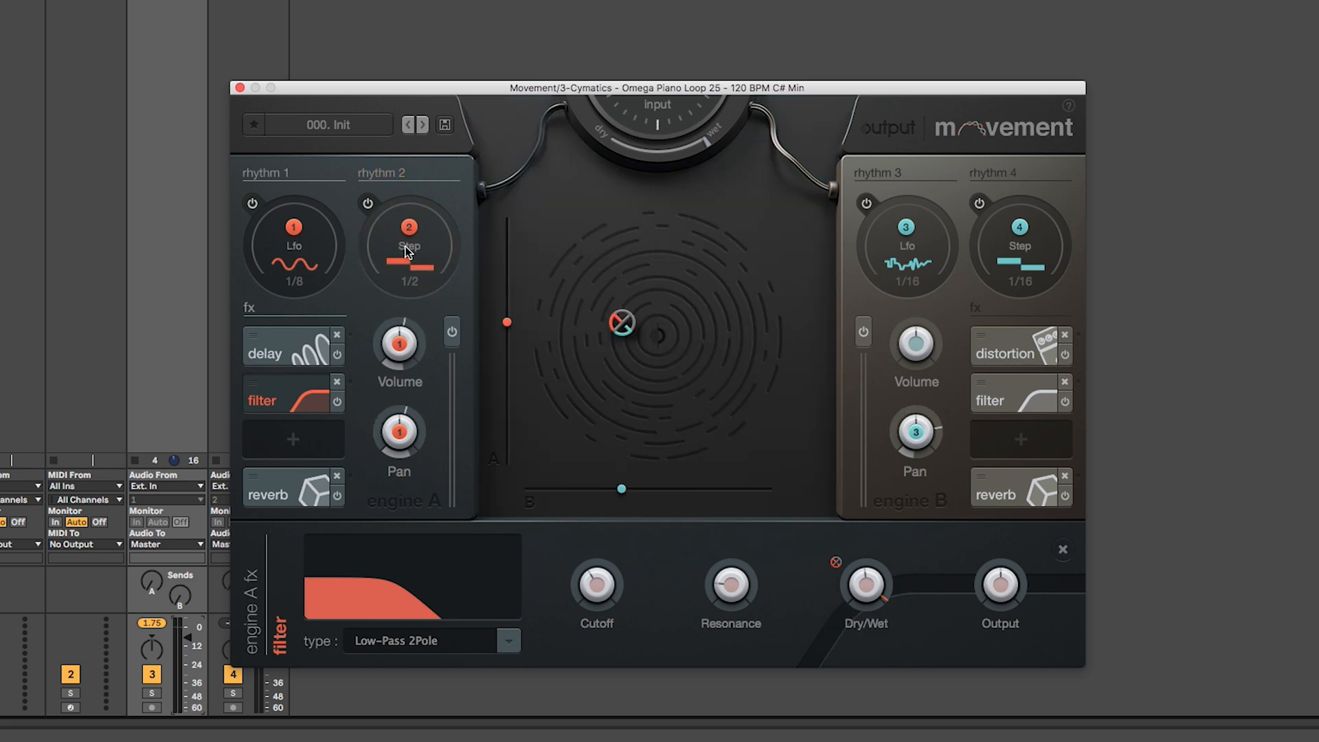
drag(550, 323, 530, 328)
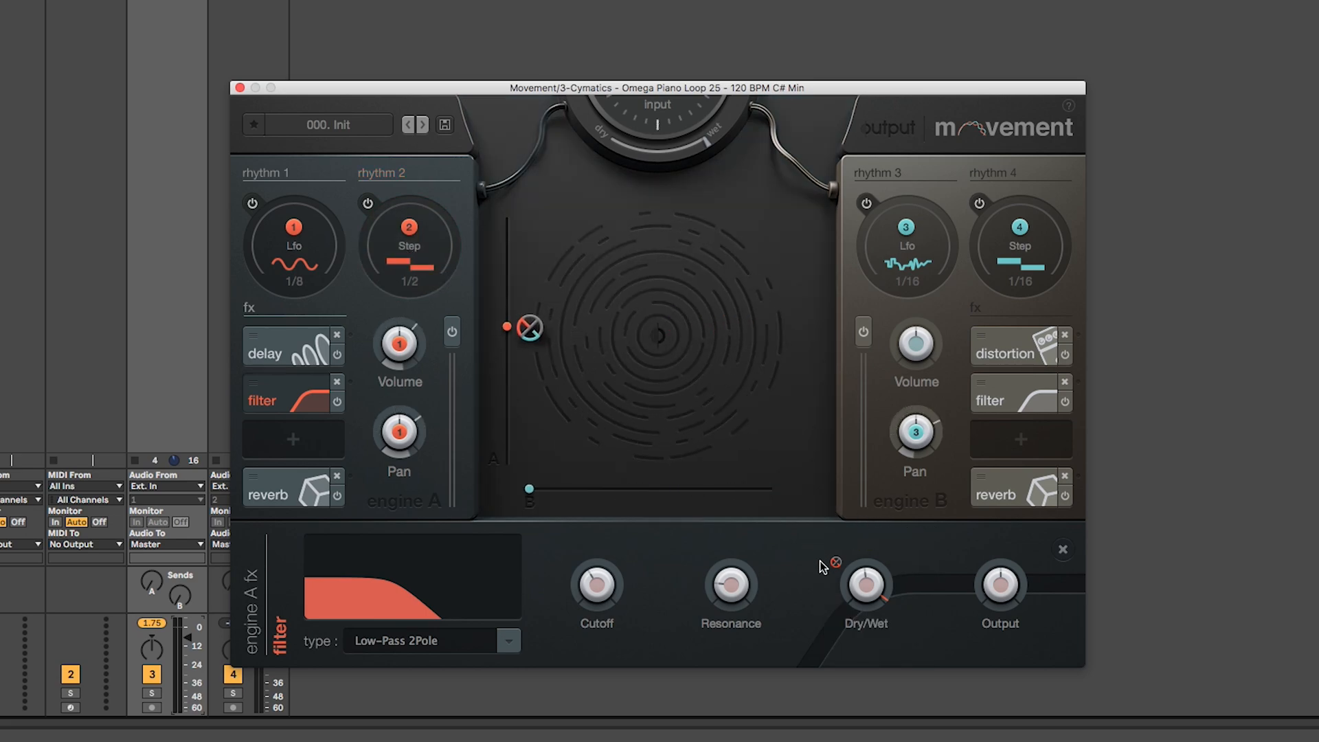
drag(867, 586, 867, 653)
click(837, 563)
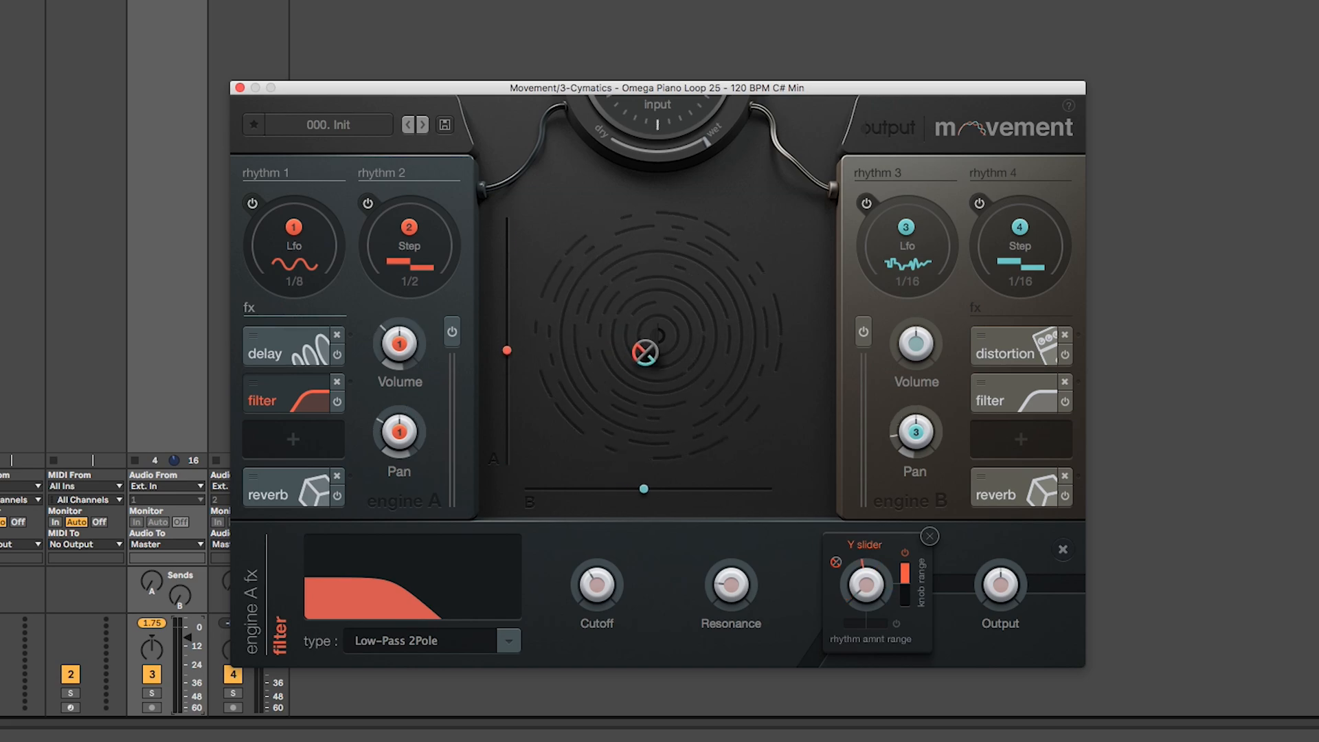
Step: Assign engine A's Volume to the XY control
right_click(403, 348)
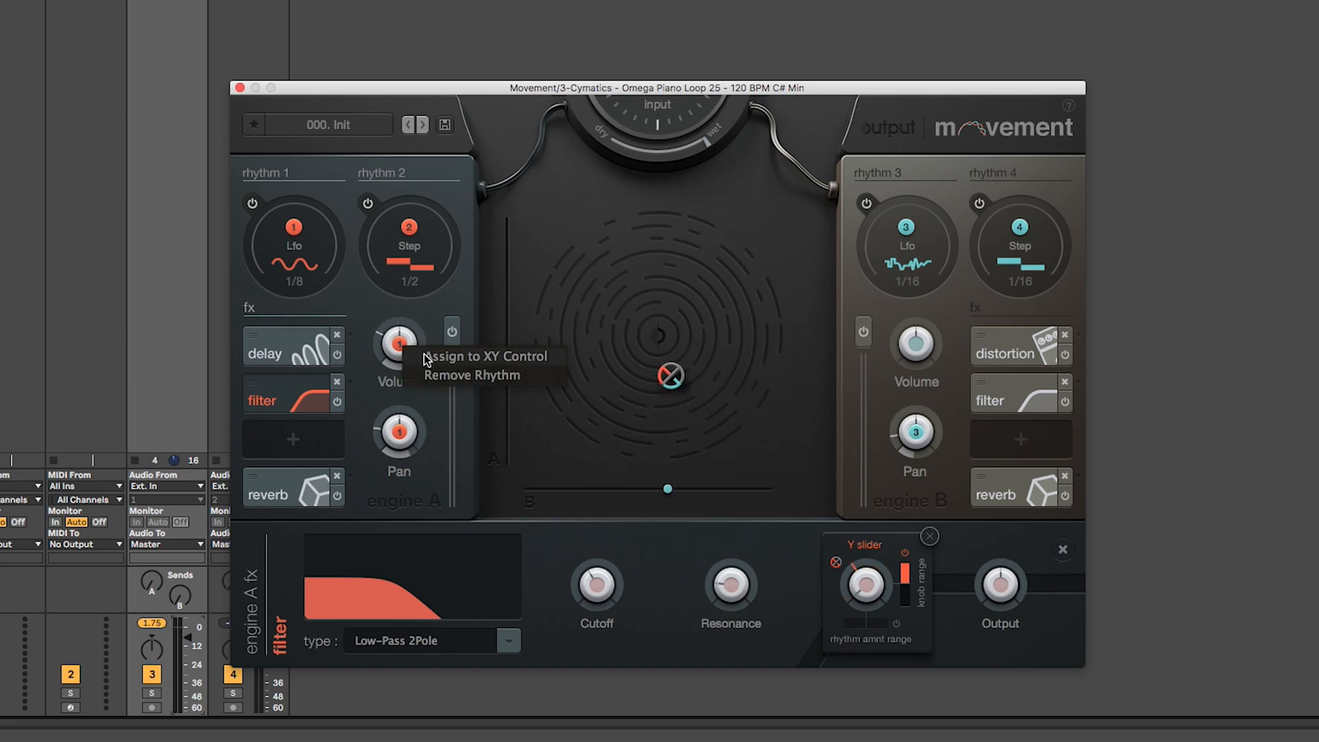
click(474, 357)
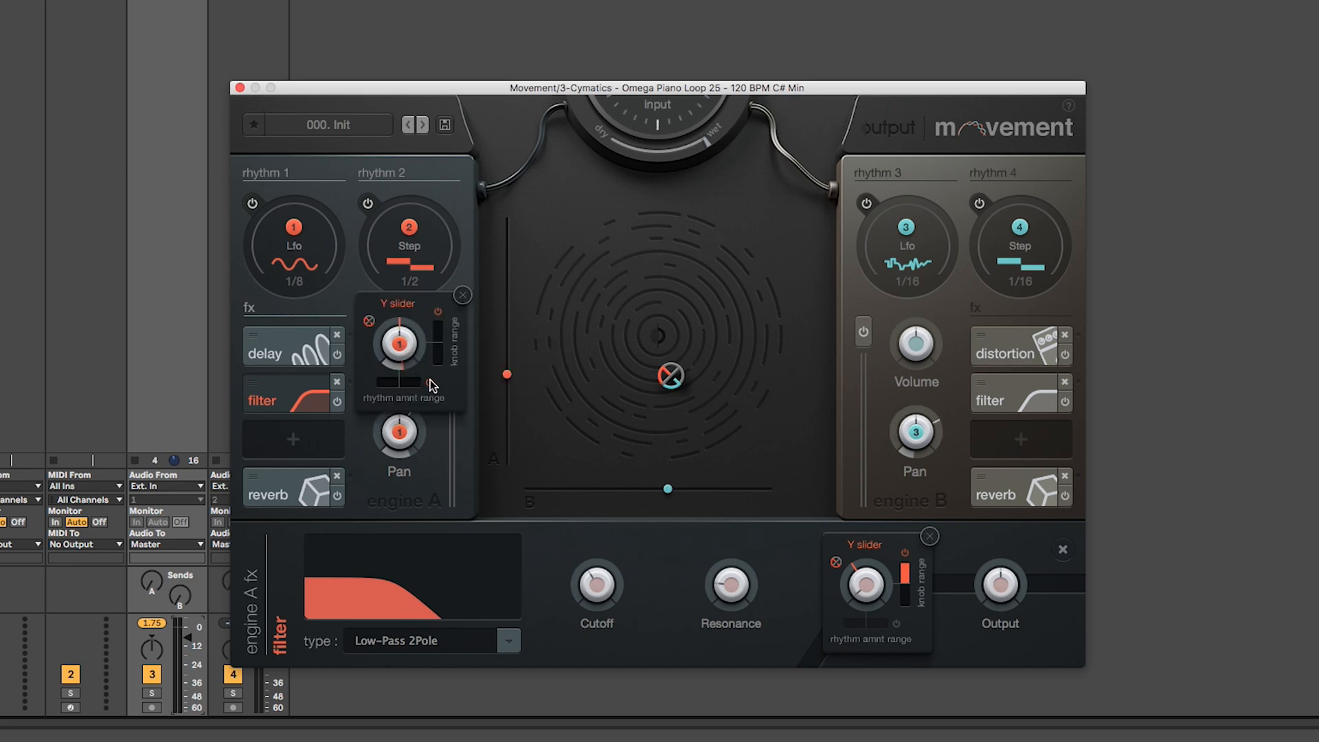
Step: Give engine A's Volume a positive rhythm amount range on the Y slider and test it with the XY puck
mouse_move(671, 376)
mouse_down()
mouse_move(708, 372)
mouse_move(698, 254)
mouse_move(625, 464)
mouse_up()
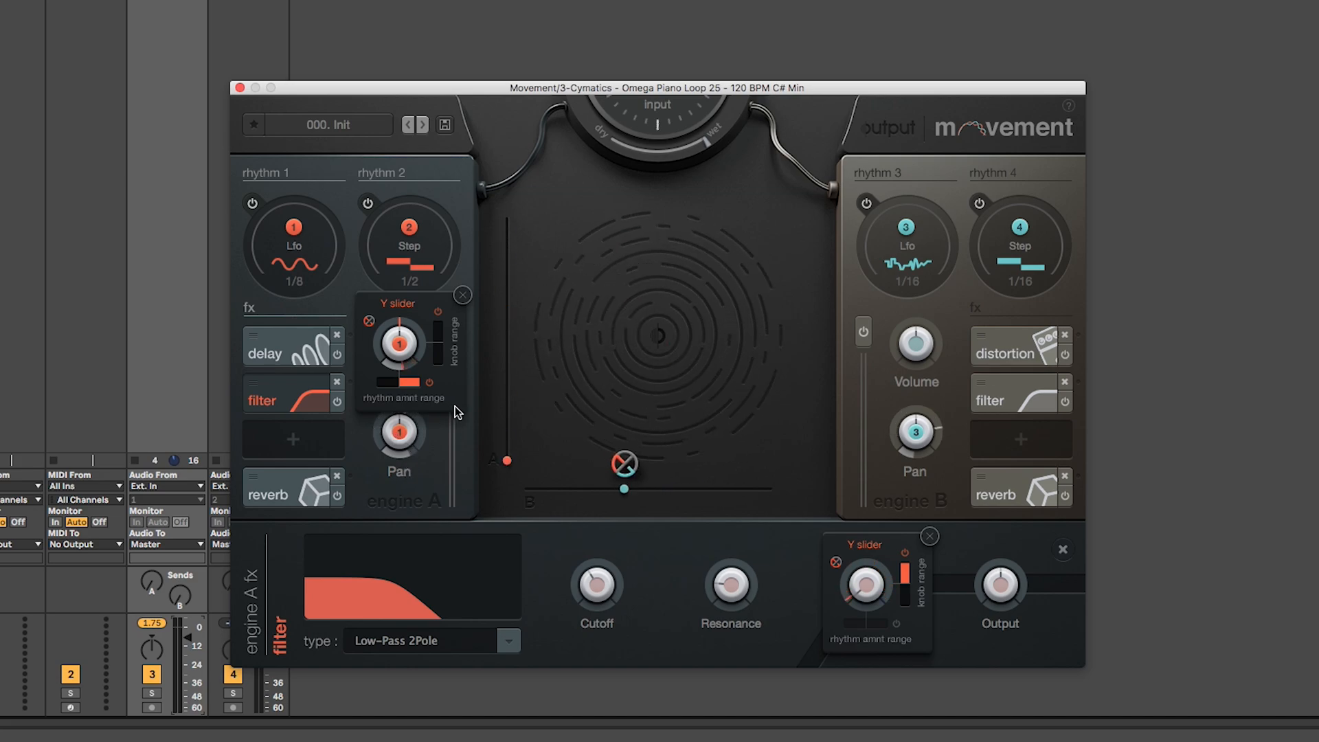
drag(619, 461, 628, 378)
click(461, 297)
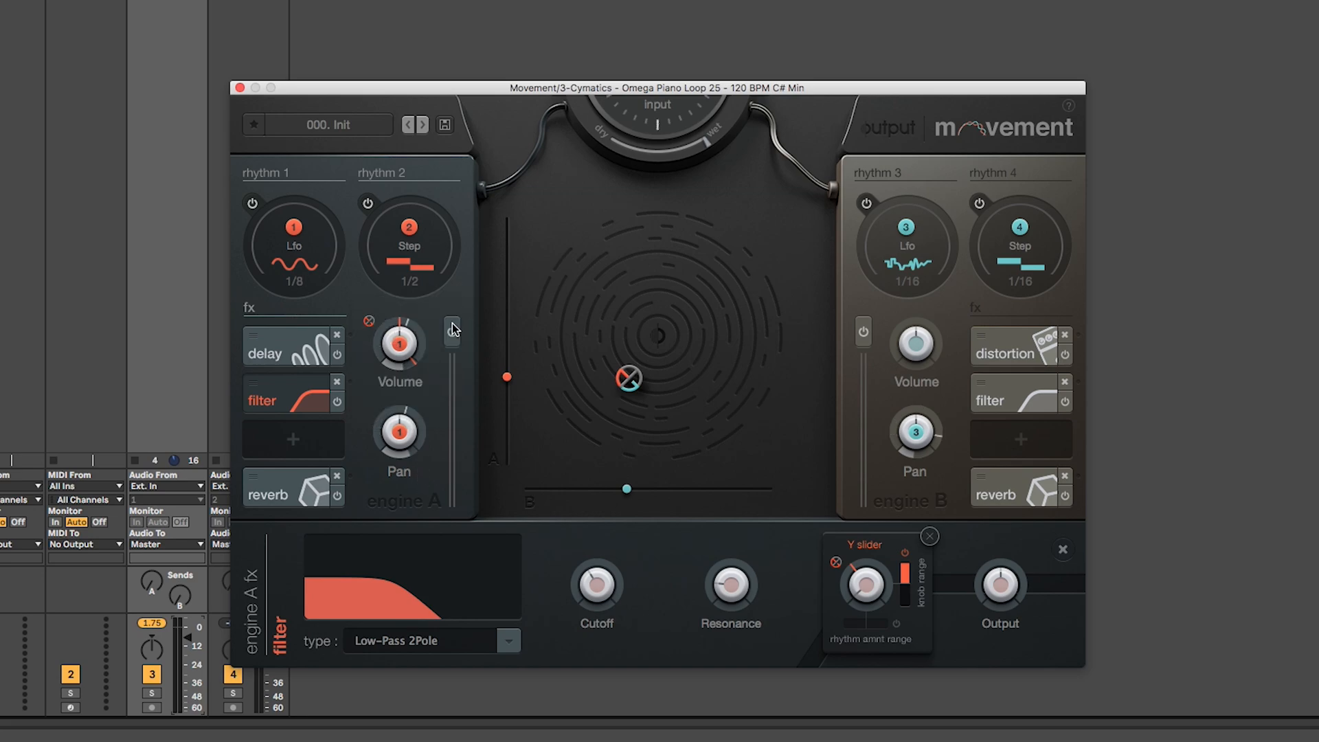
Step: Assign engine A's Pan to the XY control with a small positive knob range and a negative rhythm amount range
right_click(399, 437)
click(486, 402)
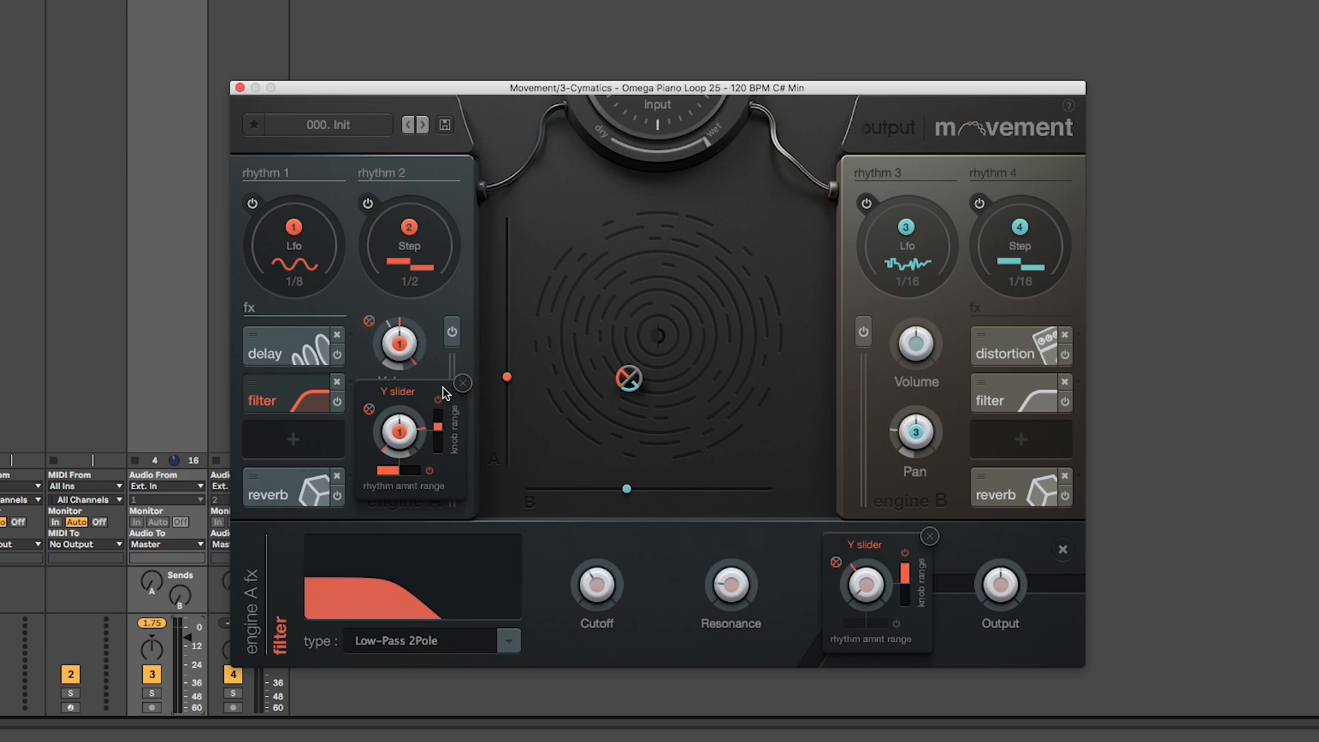
click(463, 382)
Step: Assign the engine A reverb's Dry/Wet to the XY control with a positive knob range
click(282, 483)
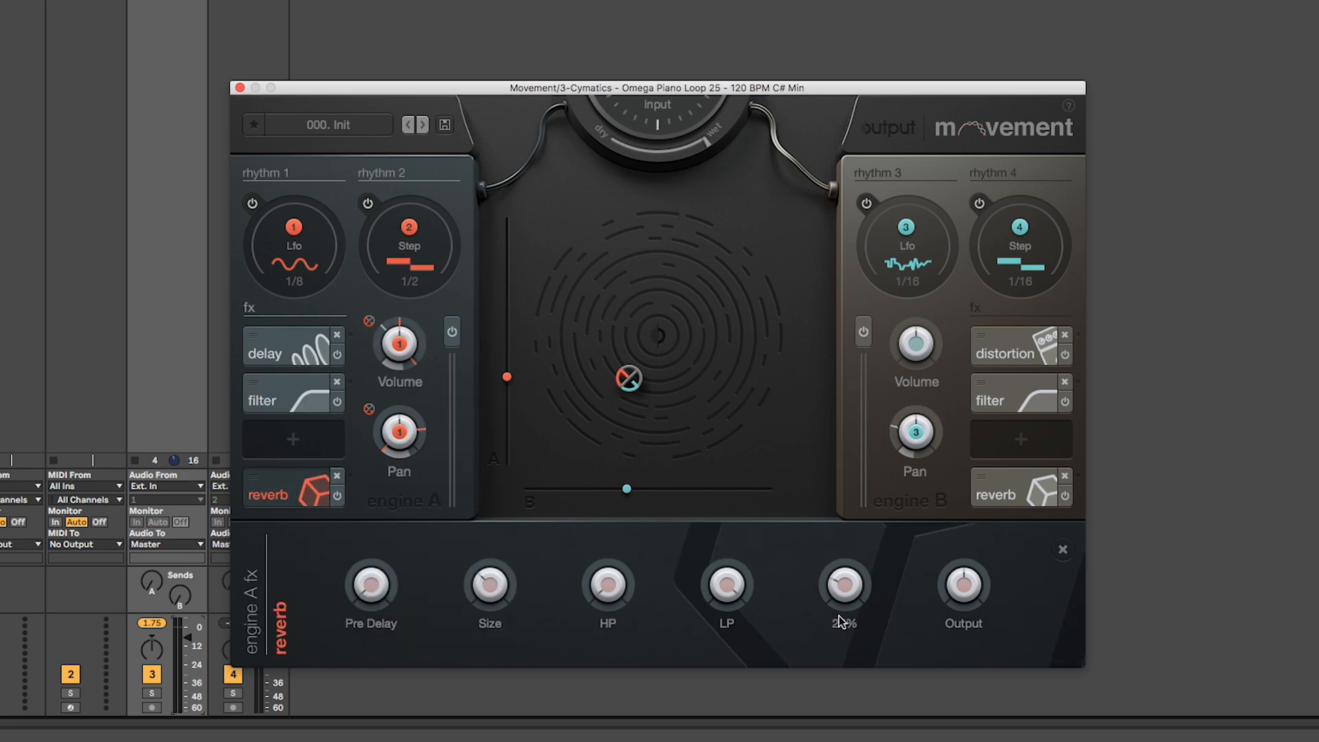
right_click(846, 592)
click(816, 574)
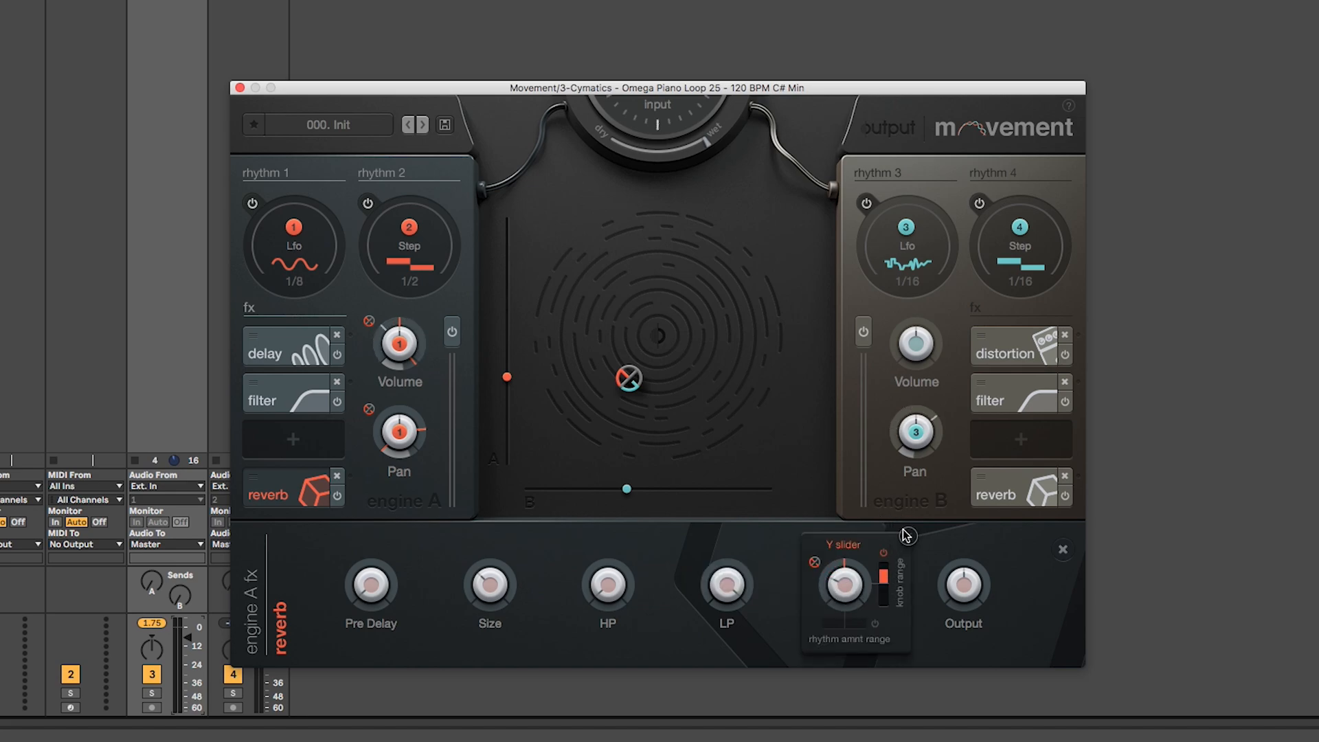
Step: Assign the engine B filter's Dry/Wet to the XY control with a negative knob range and move the XY puck
click(1009, 359)
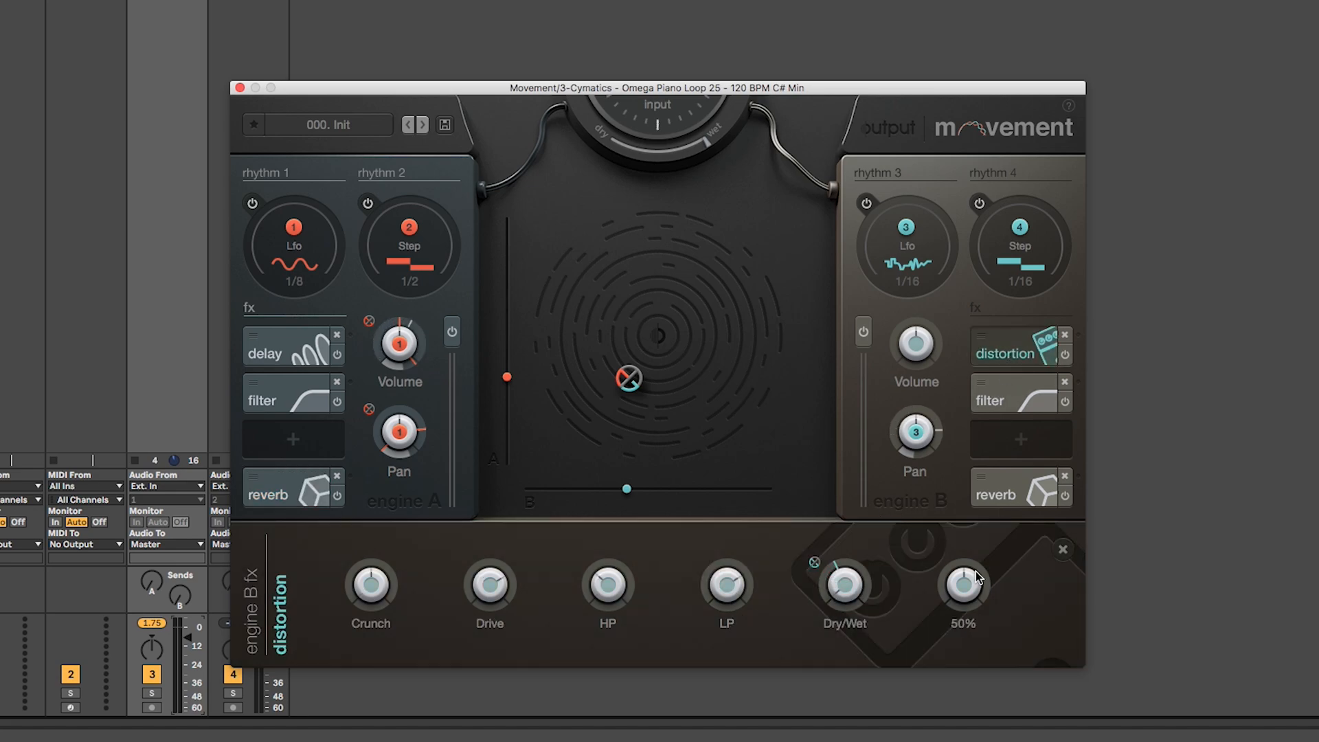
click(1031, 380)
right_click(858, 592)
click(826, 587)
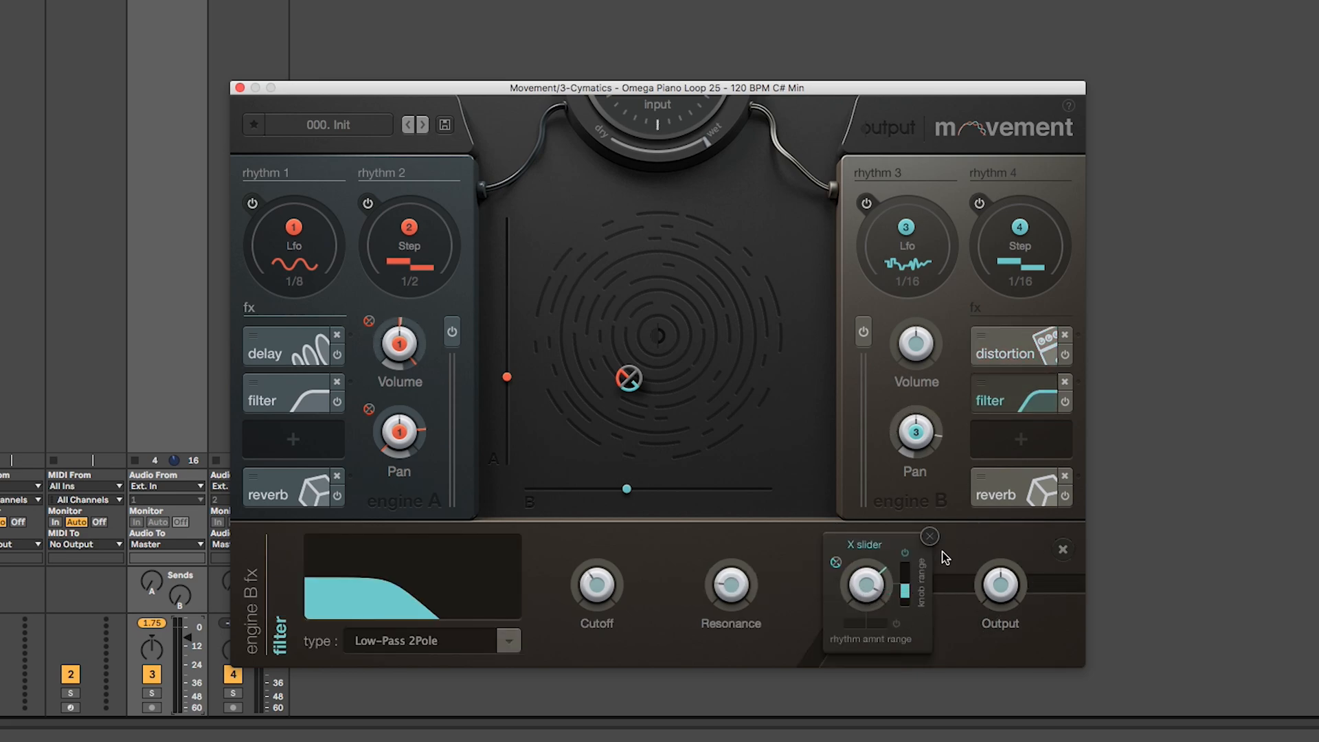
click(929, 536)
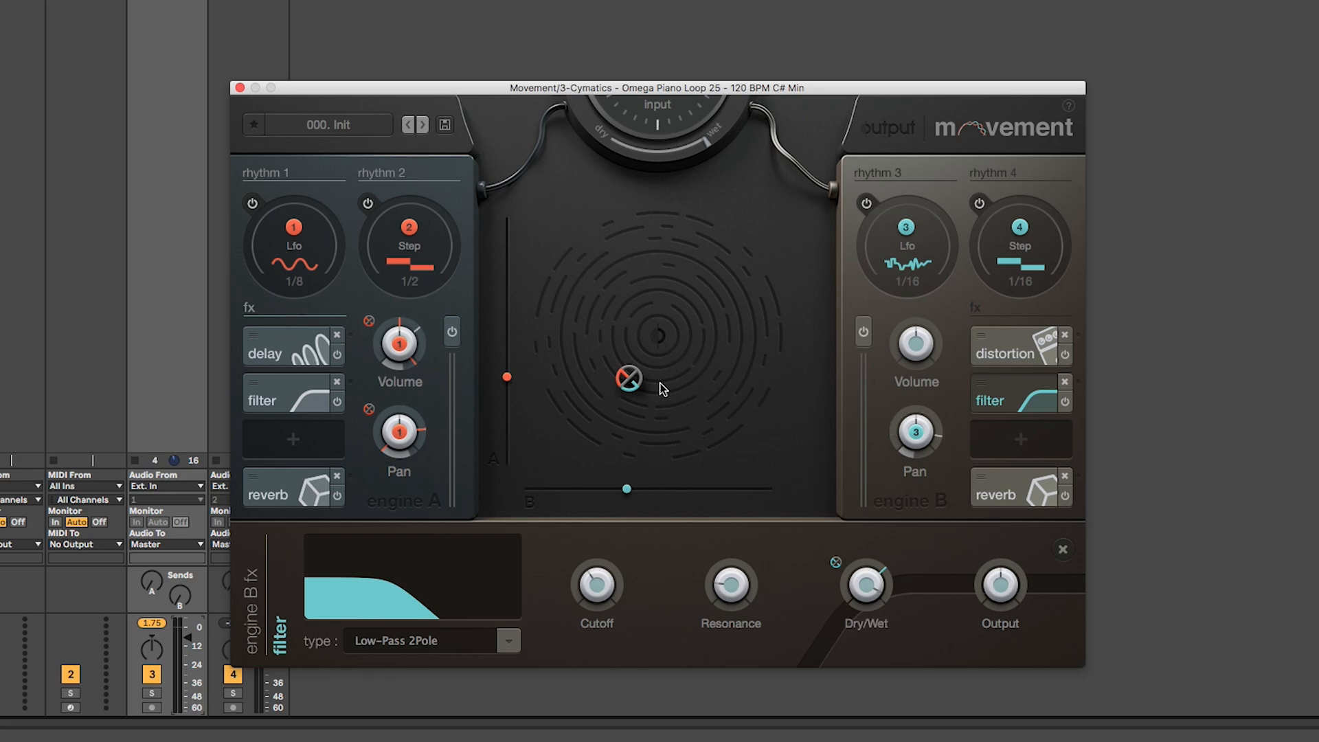
drag(638, 362, 633, 320)
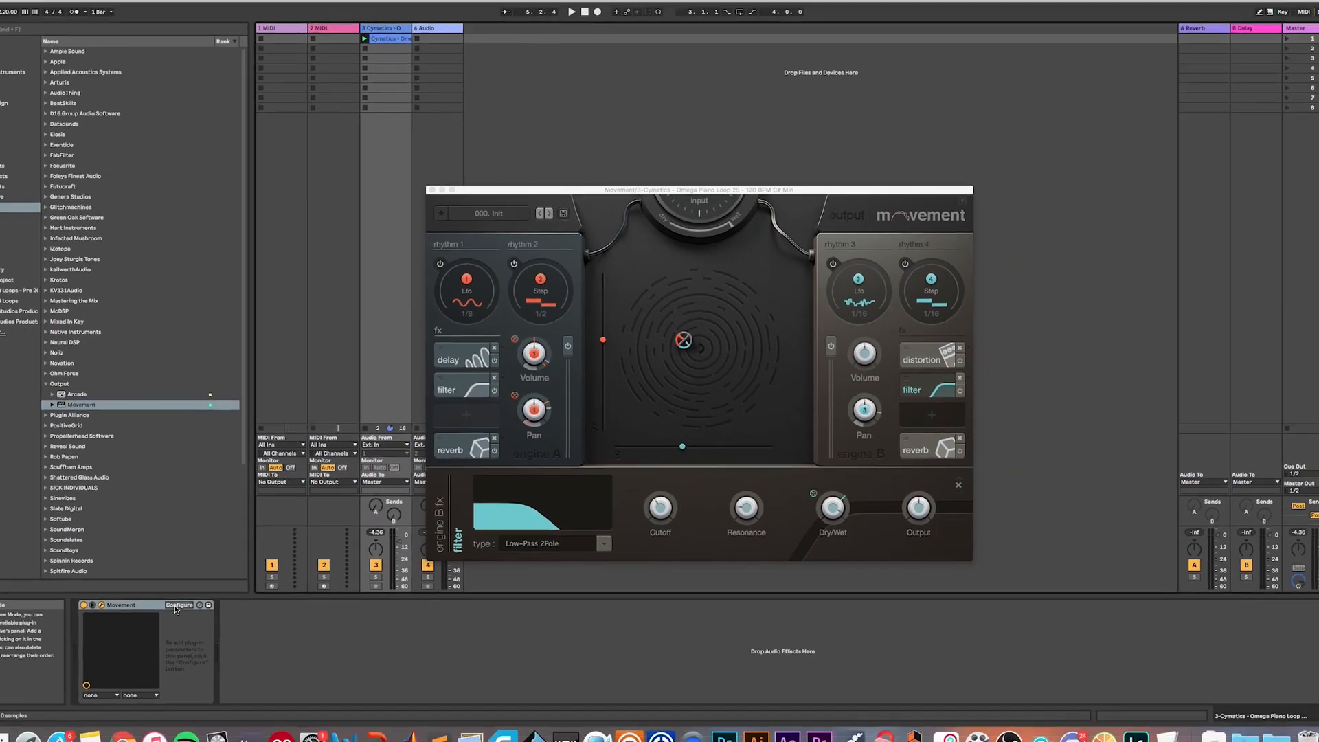
Step: Expose Movement's xySliderA and xySliderB parameters on its Ableton Live device by configuring it with the XY puck
click(175, 606)
click(684, 341)
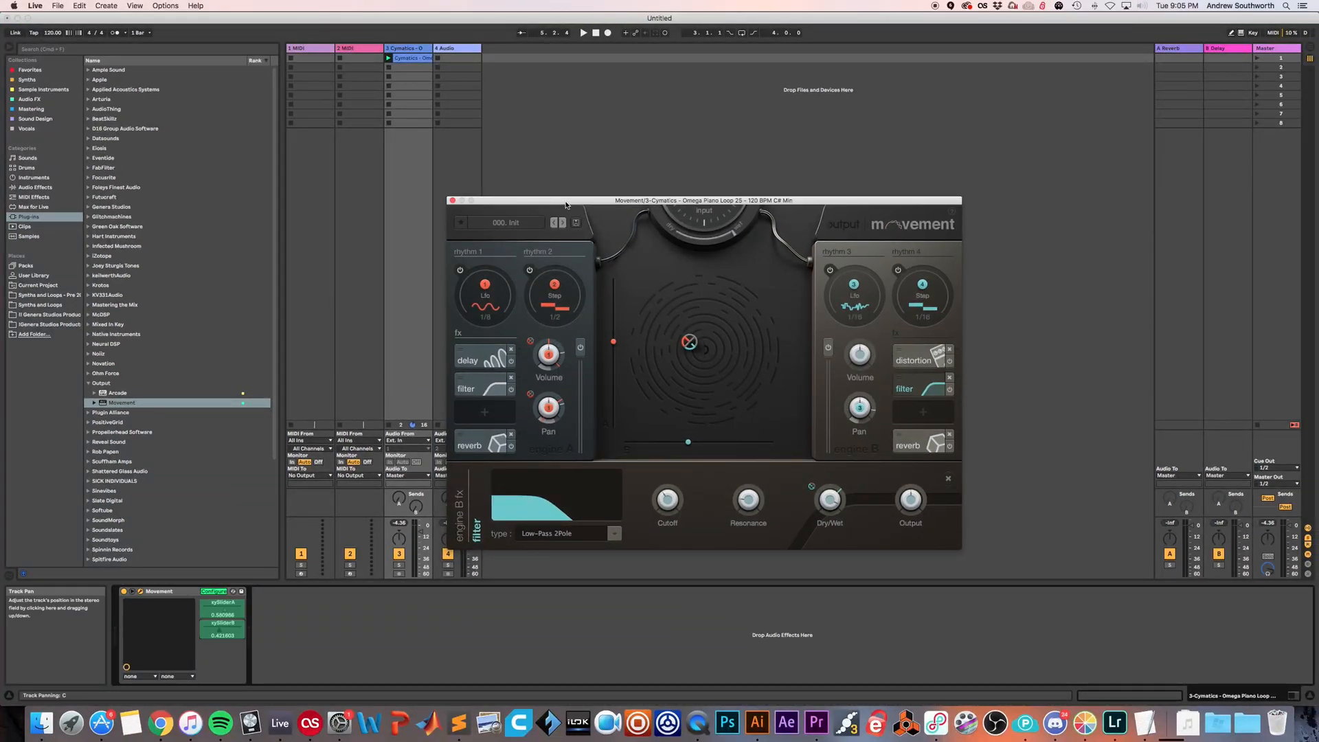
drag(687, 200, 789, 190)
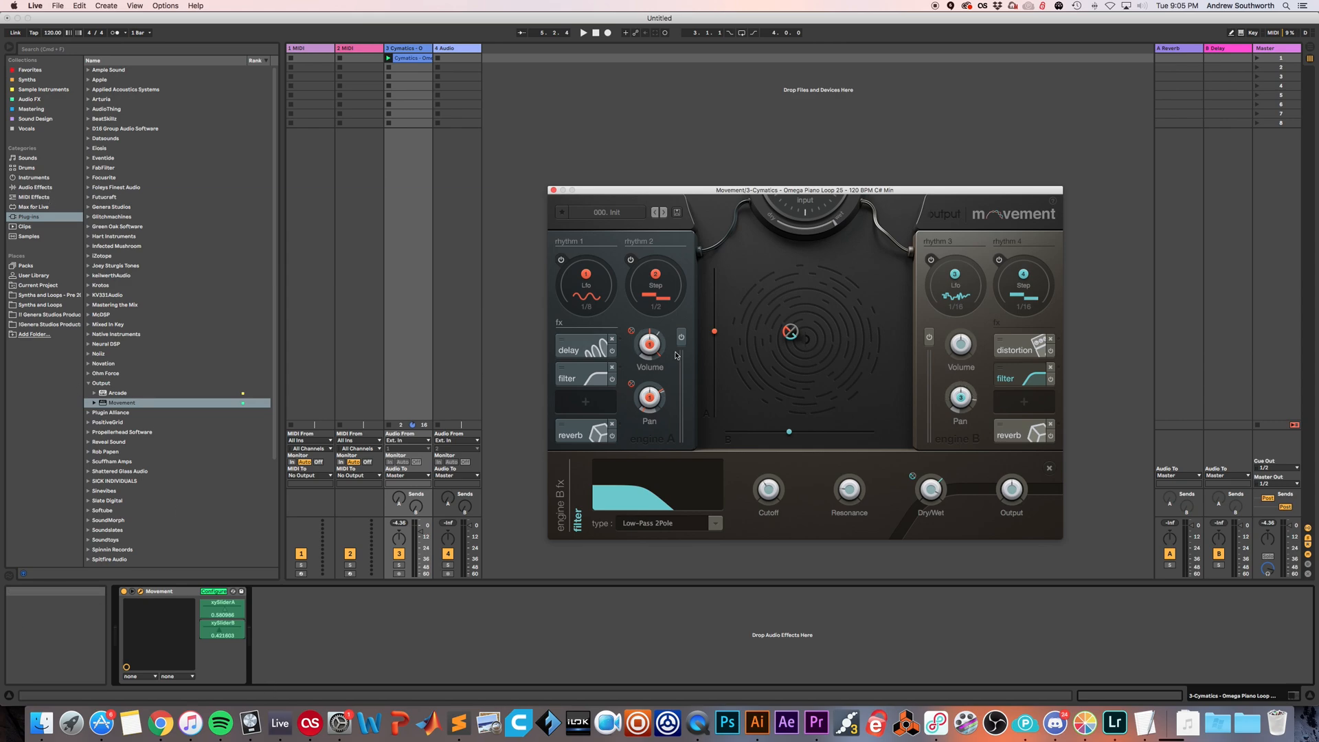
click(217, 594)
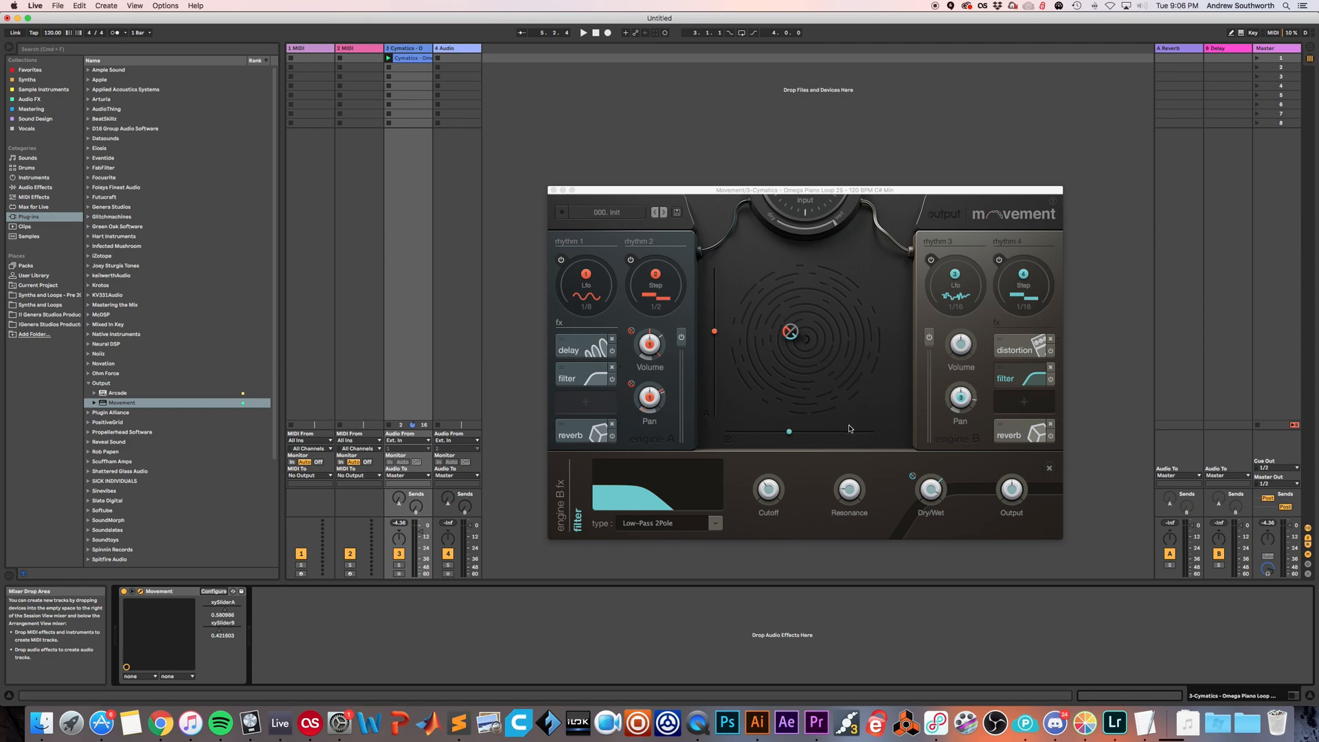
Step: Add the Max for Live LFO audio effect after Movement on the piano loop track
click(35, 206)
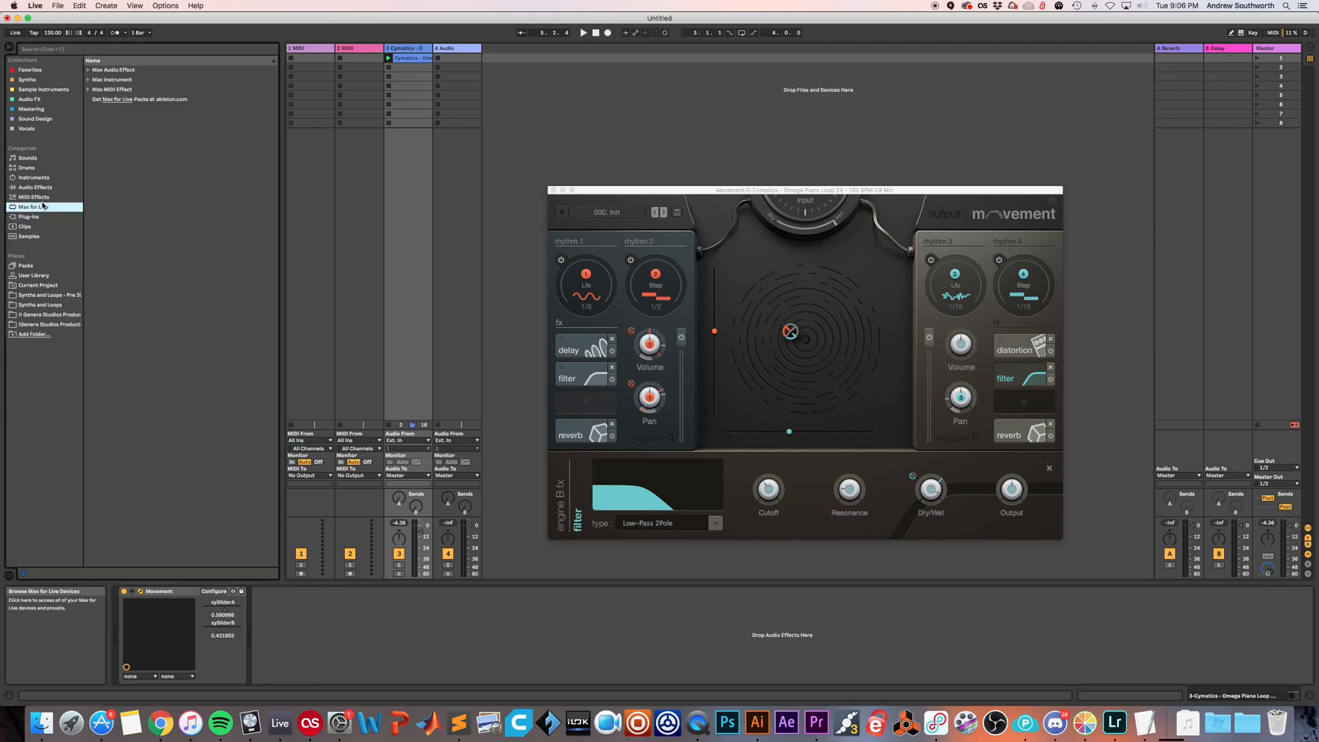
click(88, 70)
click(118, 198)
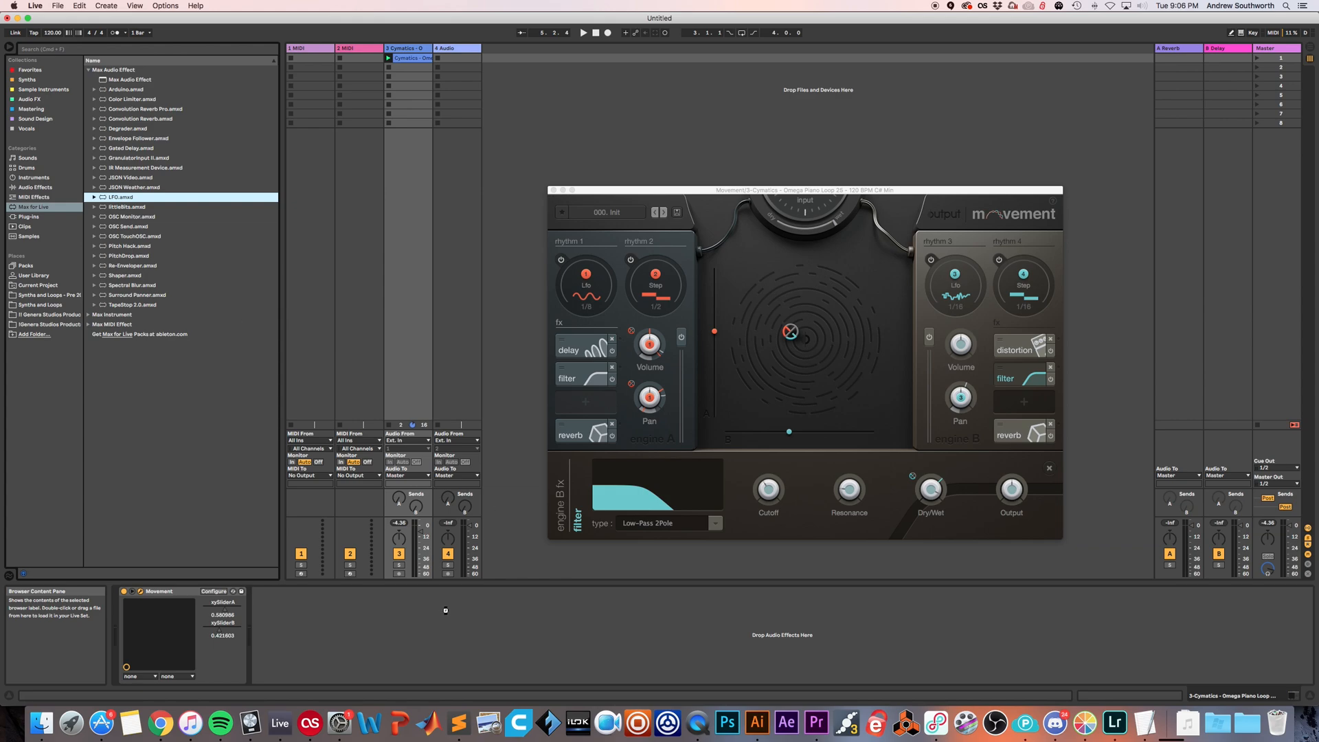
drag(445, 610, 447, 614)
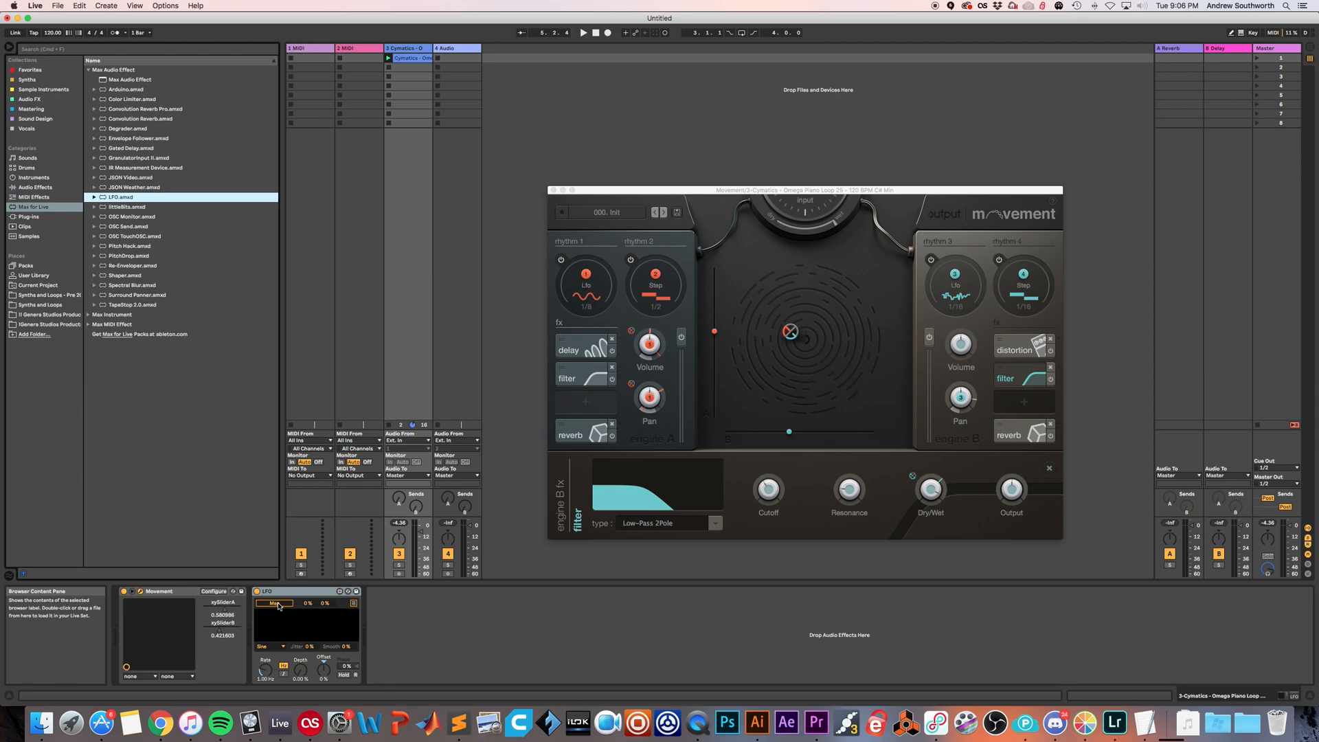
Step: Map the LFO to xySliderA and xySliderB and narrow the minimum and maximum of both mappings
click(278, 606)
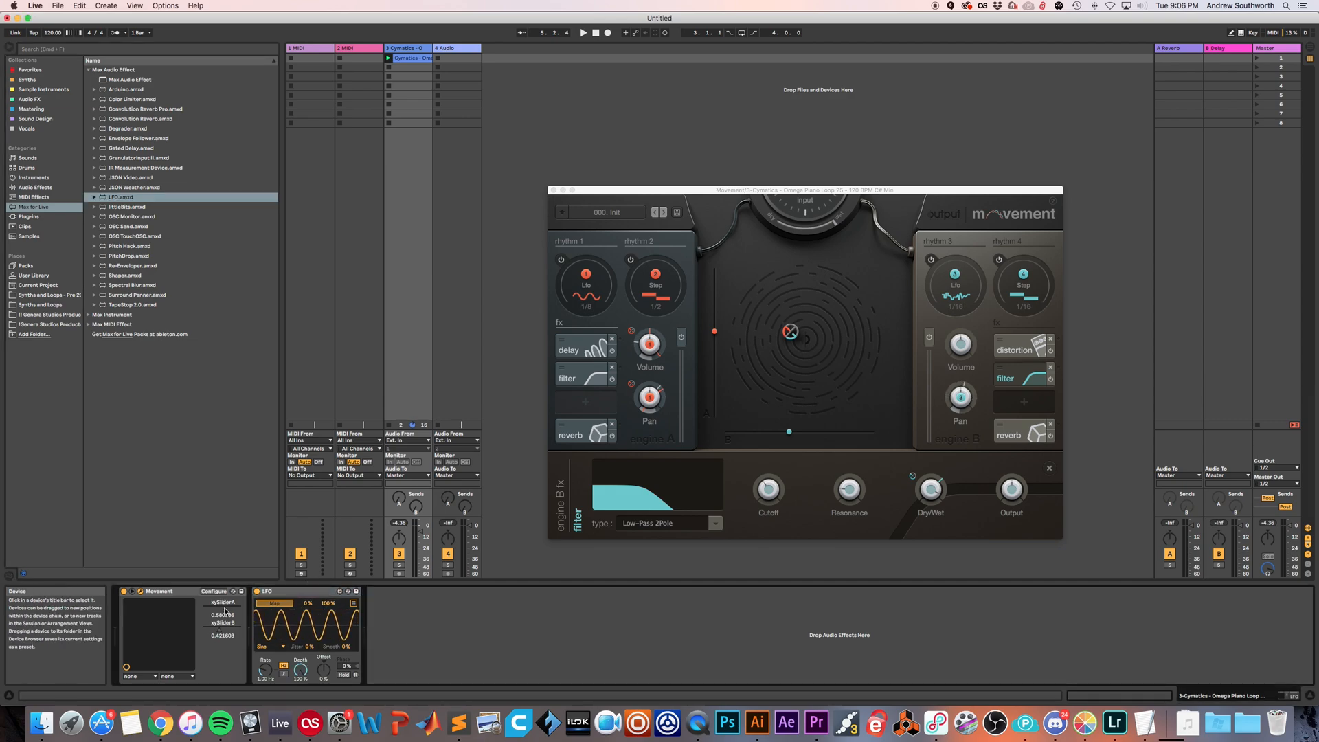
click(354, 603)
click(275, 611)
click(221, 633)
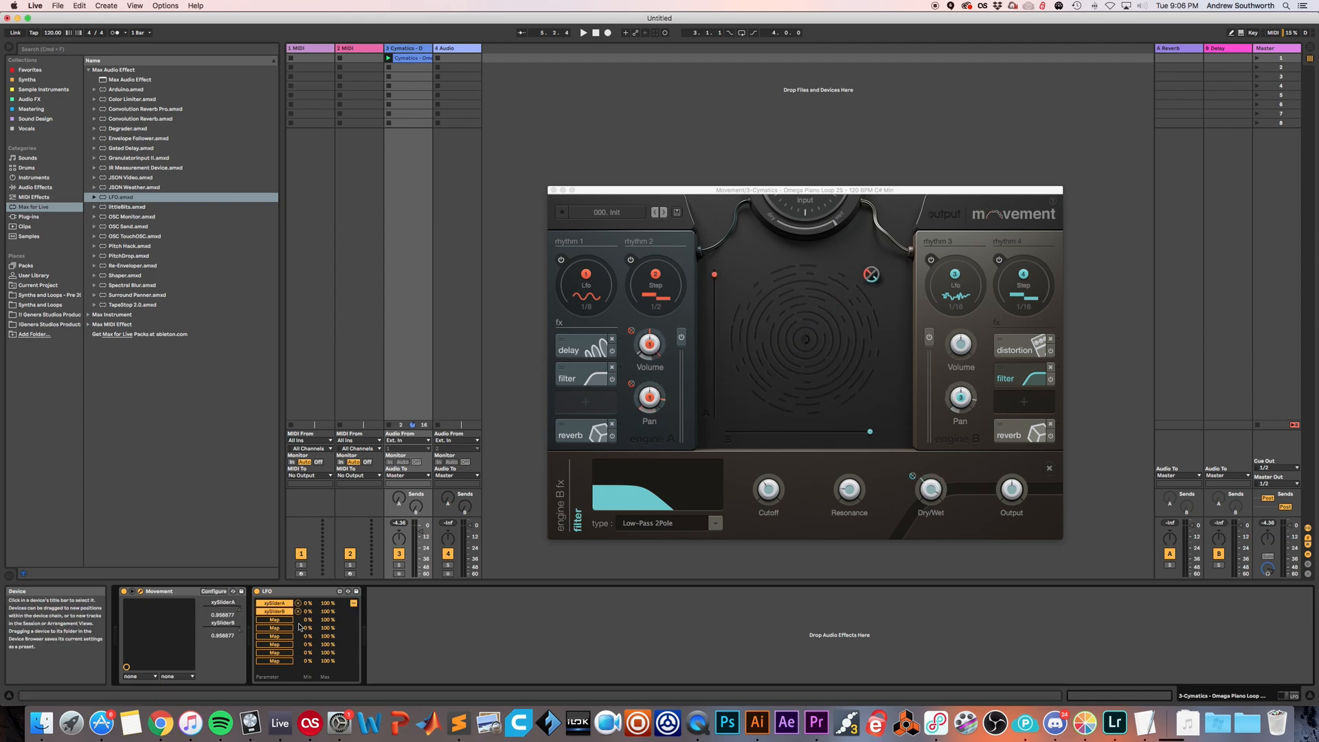
mouse_move(309, 612)
mouse_down()
mouse_move(309, 588)
mouse_move(328, 659)
mouse_move(308, 584)
mouse_move(328, 606)
mouse_up()
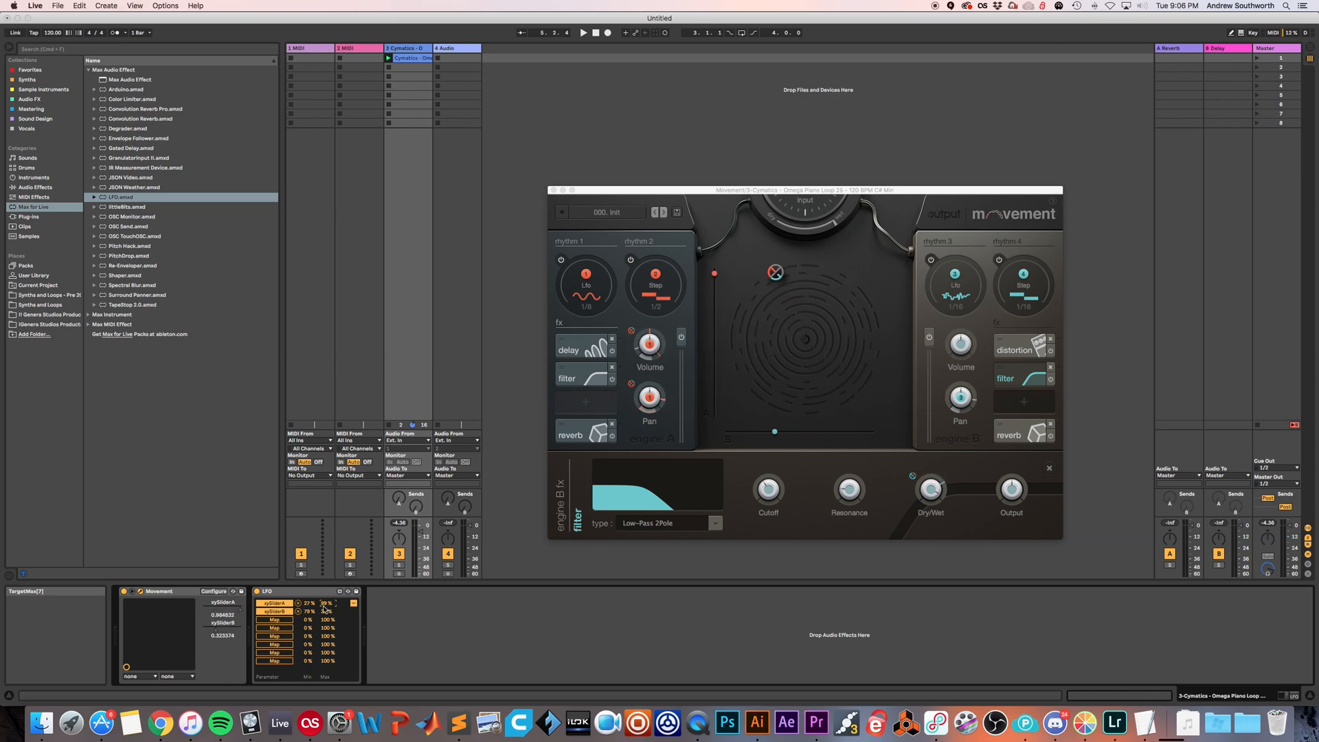
Step: Unmap xySliderB from the first LFO, and map it to a second LFO added to the track
click(297, 612)
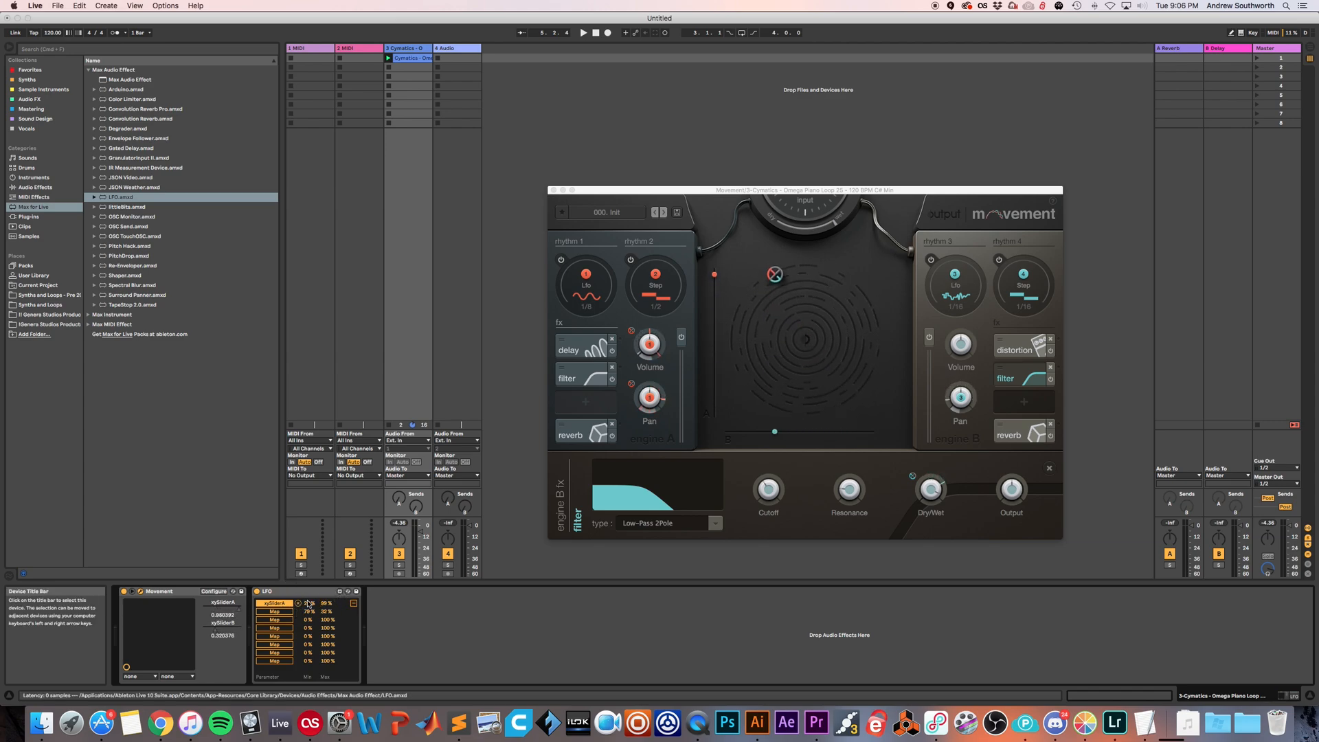
double_click(126, 197)
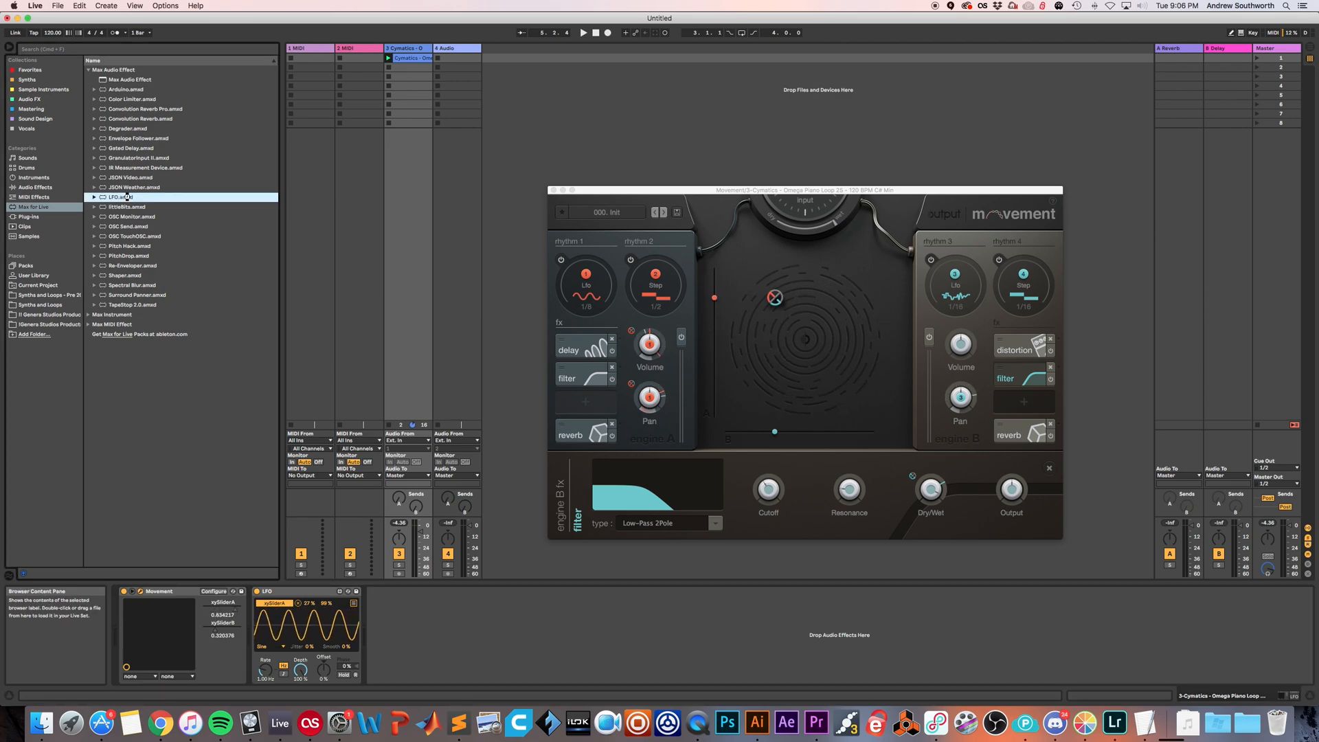
click(390, 603)
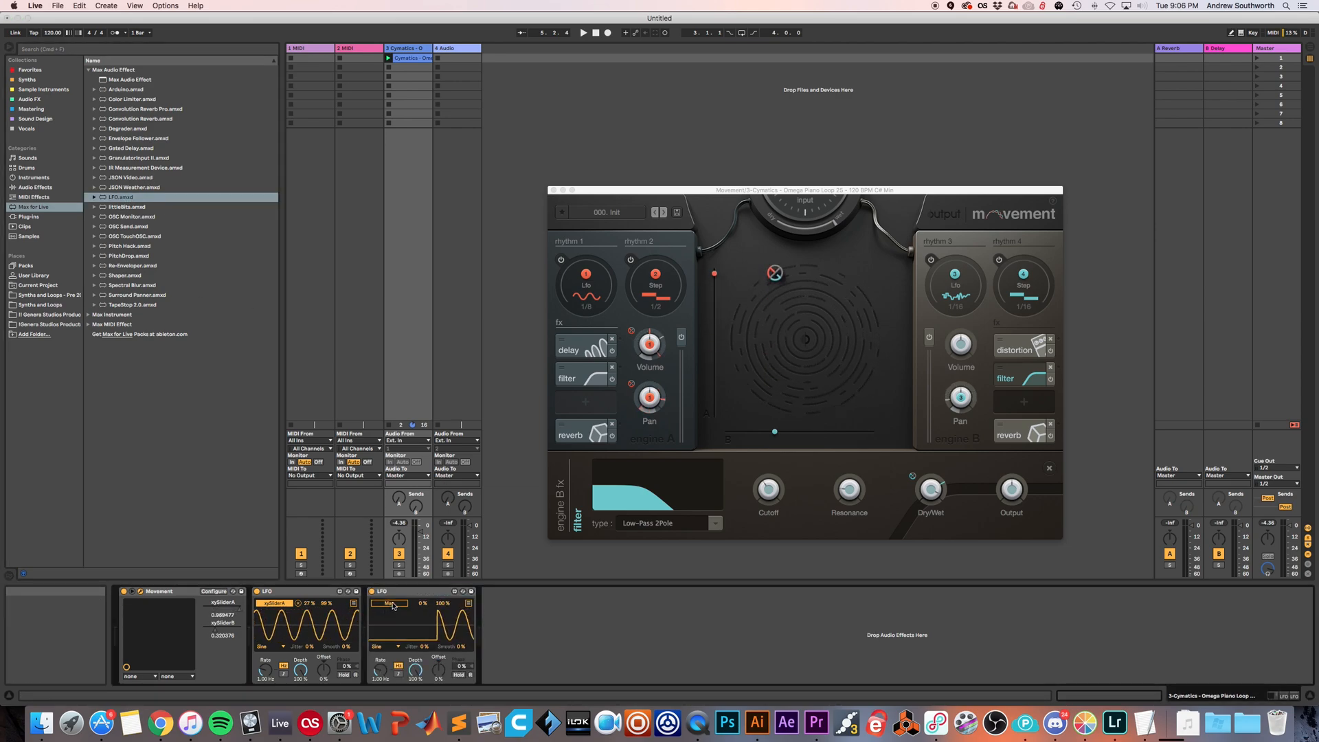
click(219, 626)
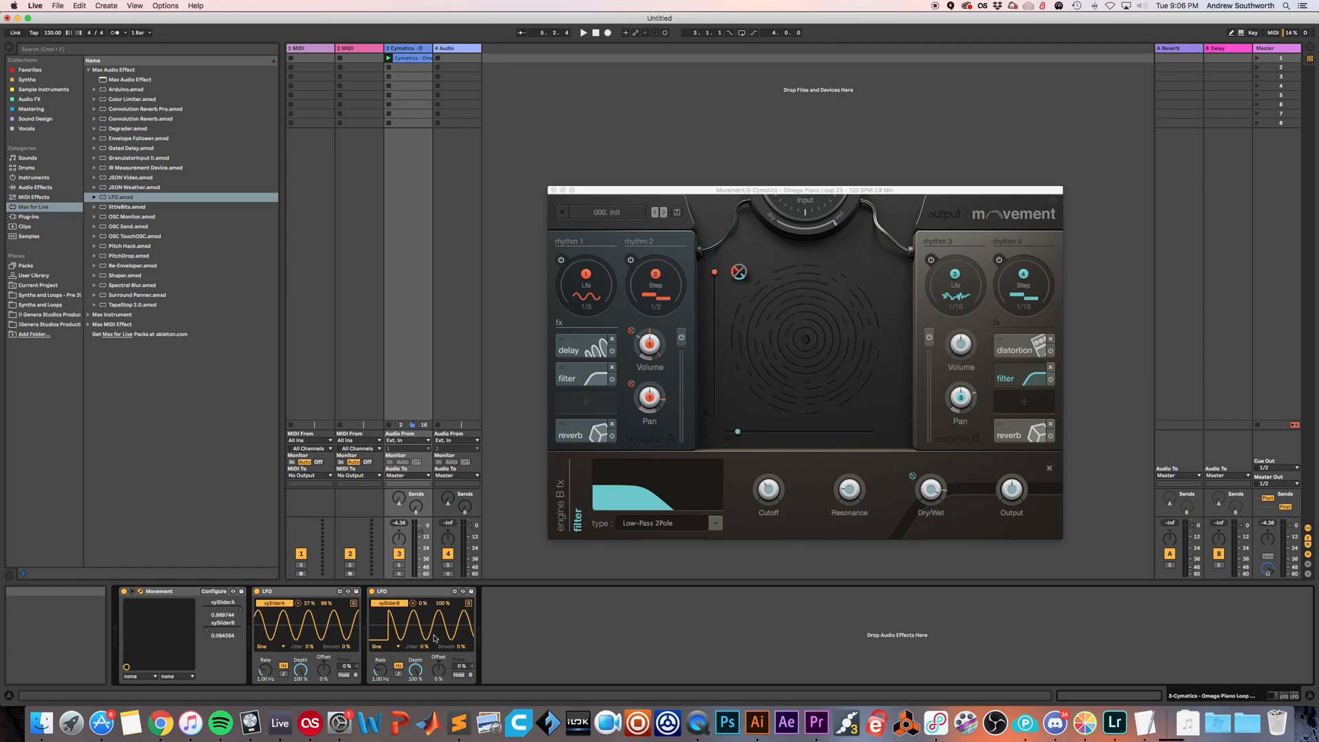
Step: Slow the xySliderB LFO to 0.11 Hz and the xySliderA LFO to 0.37 Hz, and audition the result
drag(381, 674, 381, 708)
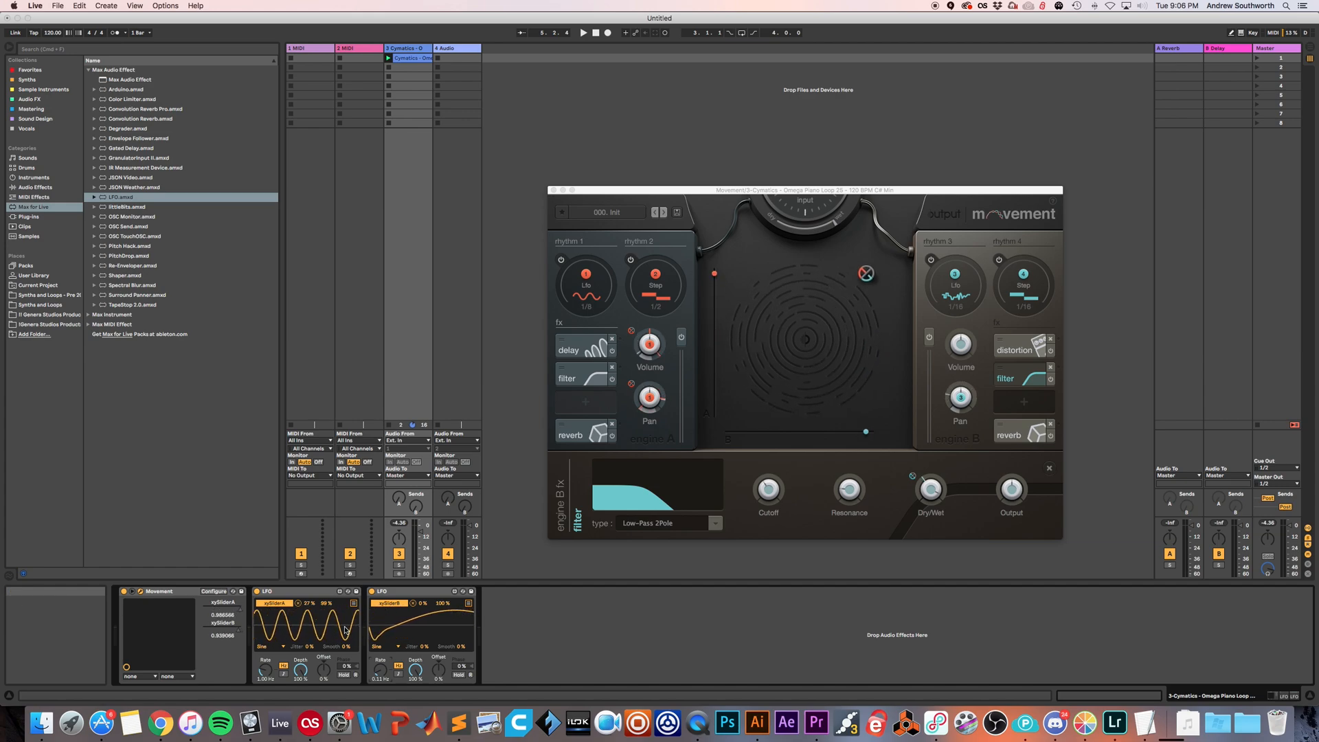
drag(266, 670, 267, 686)
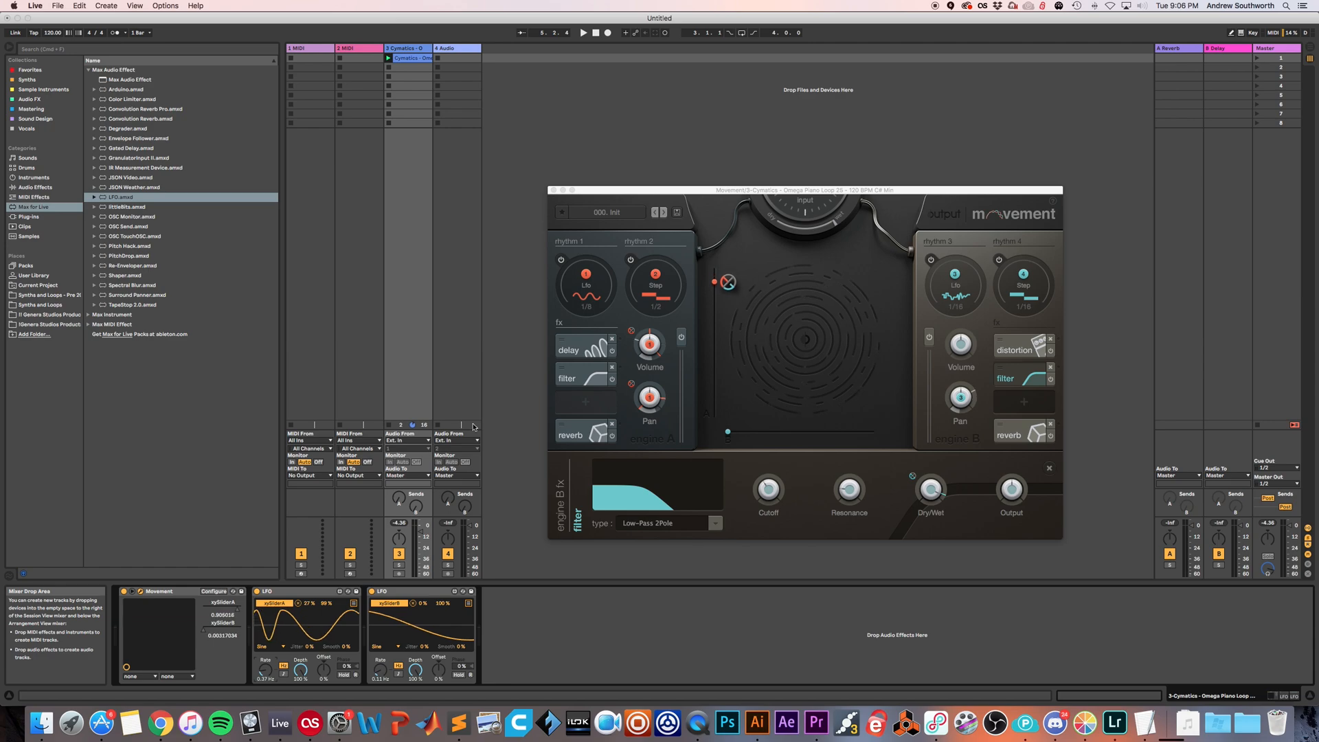
key(space)
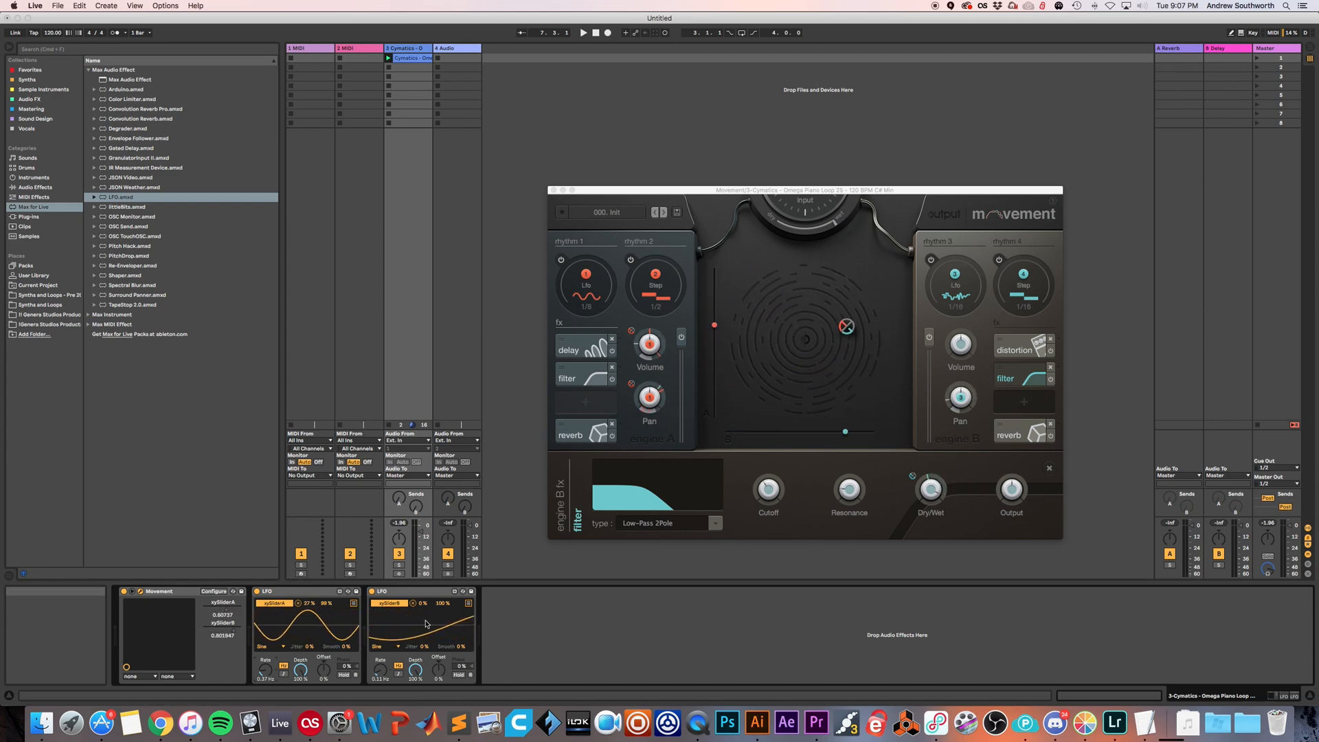
click(217, 610)
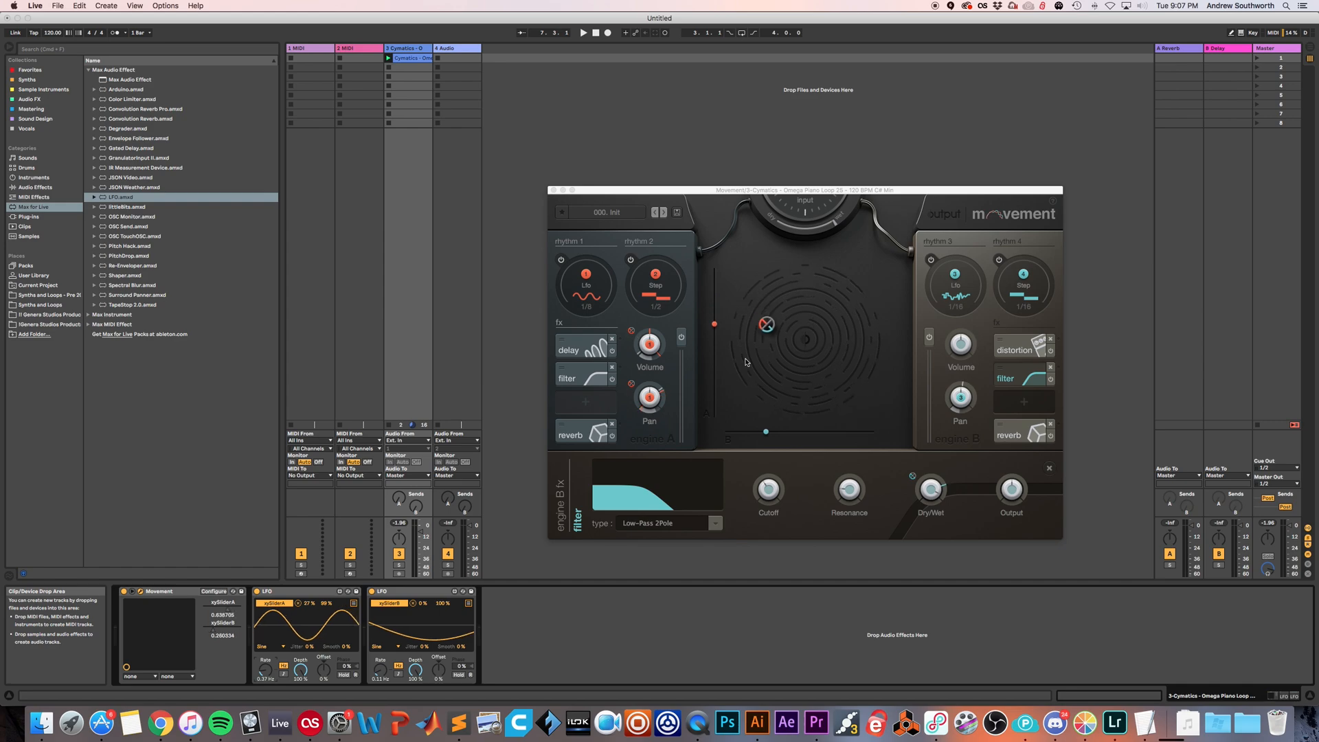
Step: Open rhythm 1, try Flux on its rate and switch it back off, and set the rate to dotted 1/4
click(572, 293)
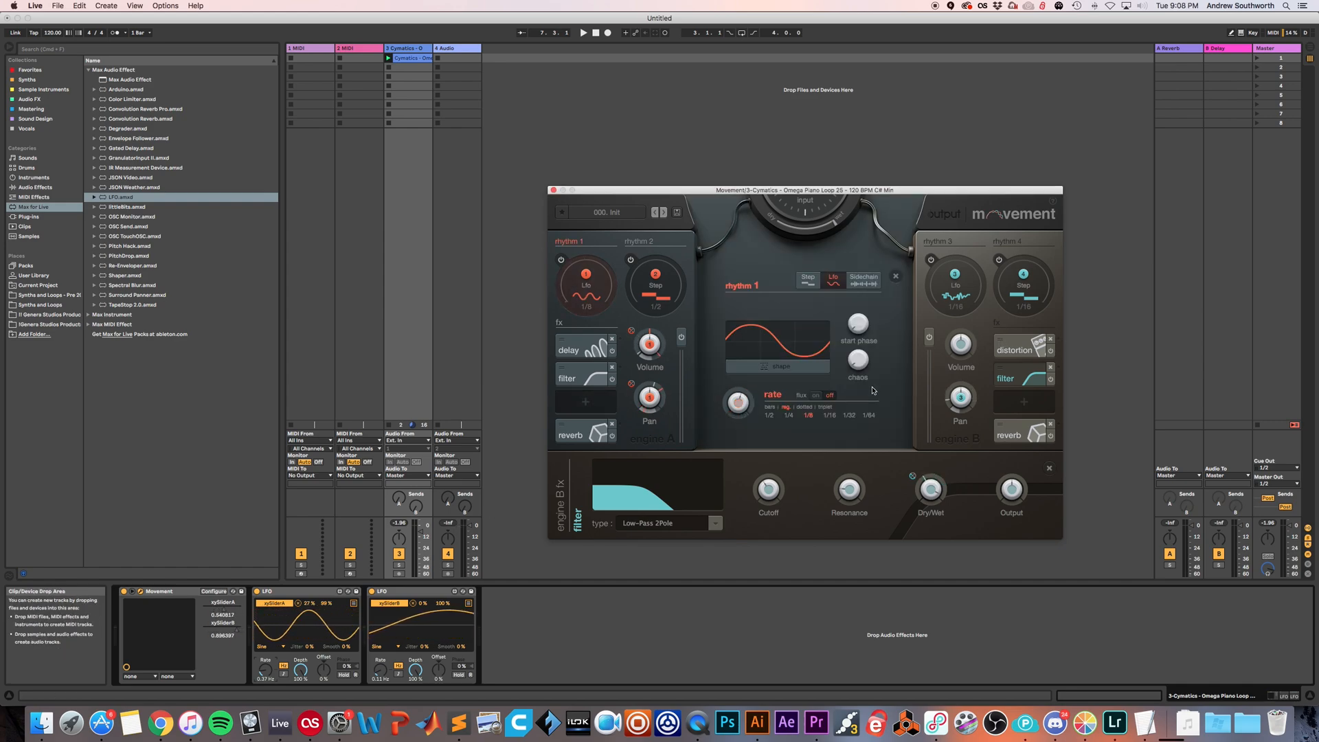
drag(742, 404, 801, 404)
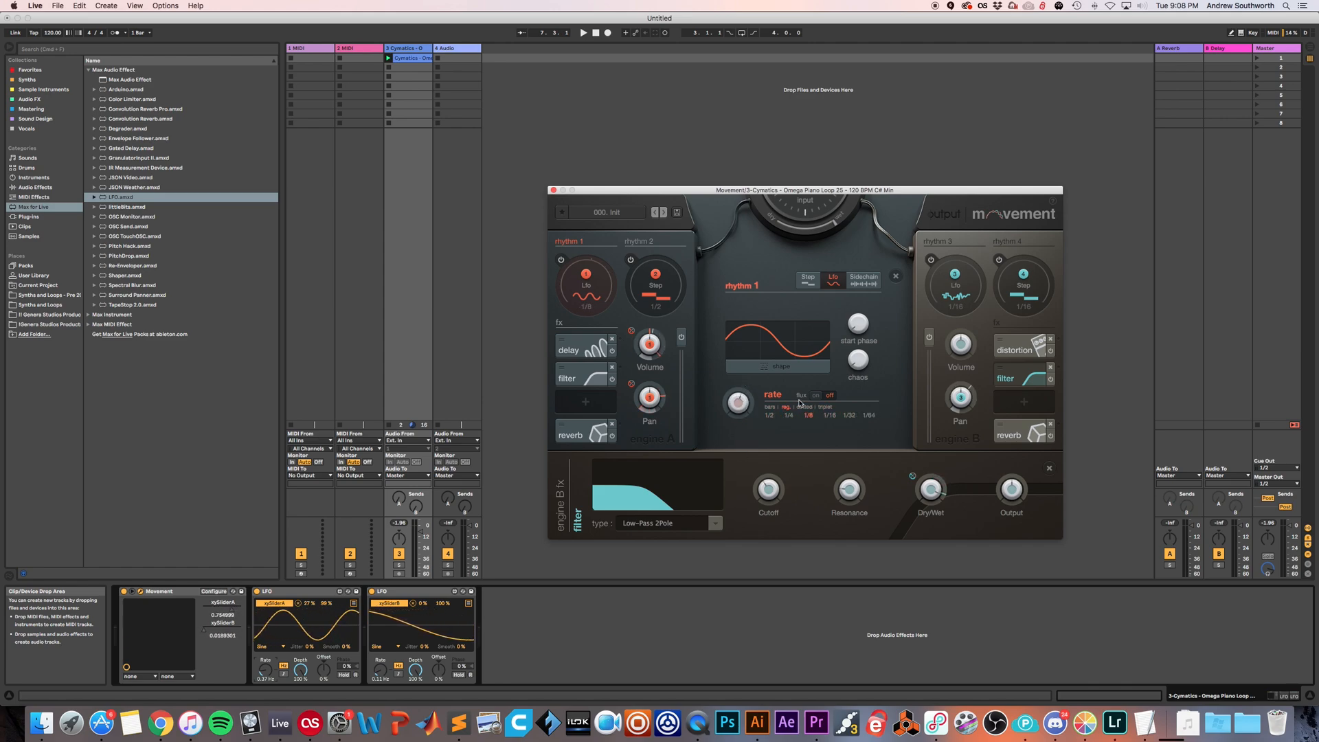
click(817, 396)
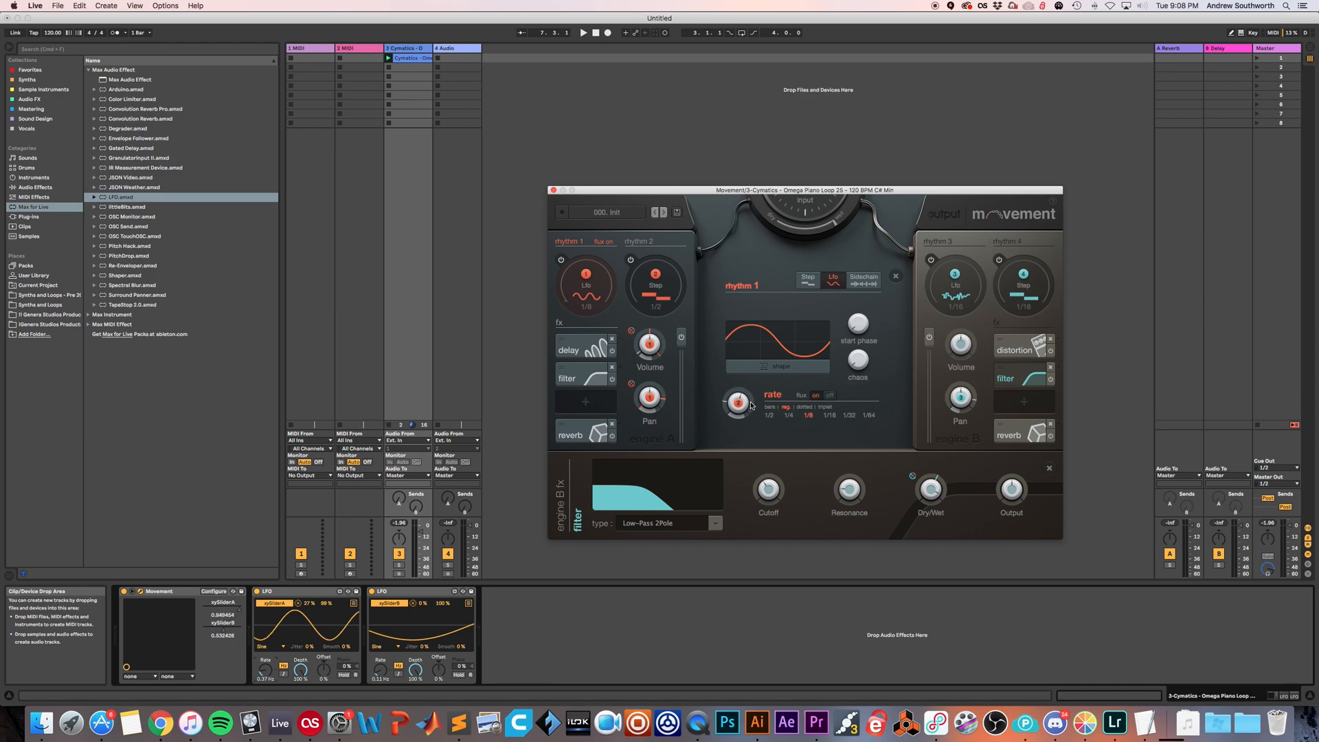
click(830, 396)
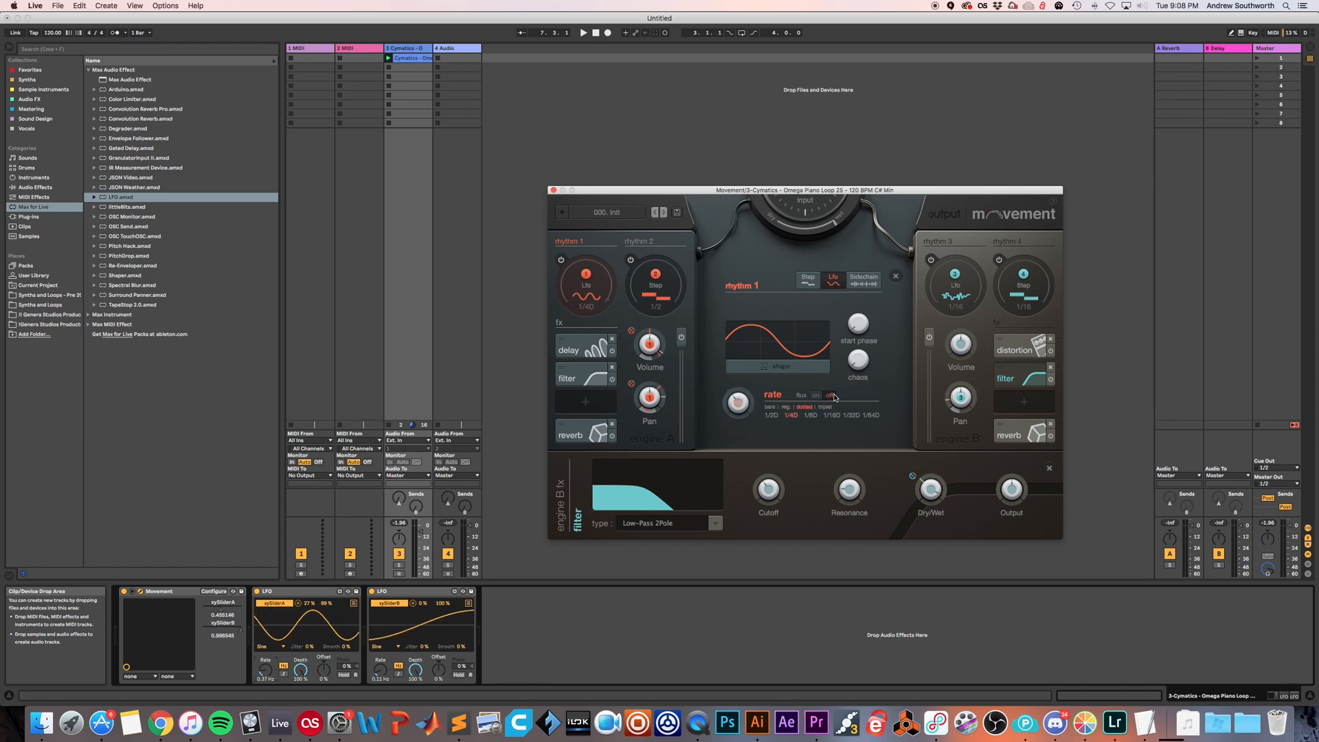
Step: Switch rhythm 1 to Step mode, check its pattern options, and randomize the eight-step pattern
mouse_move(862, 329)
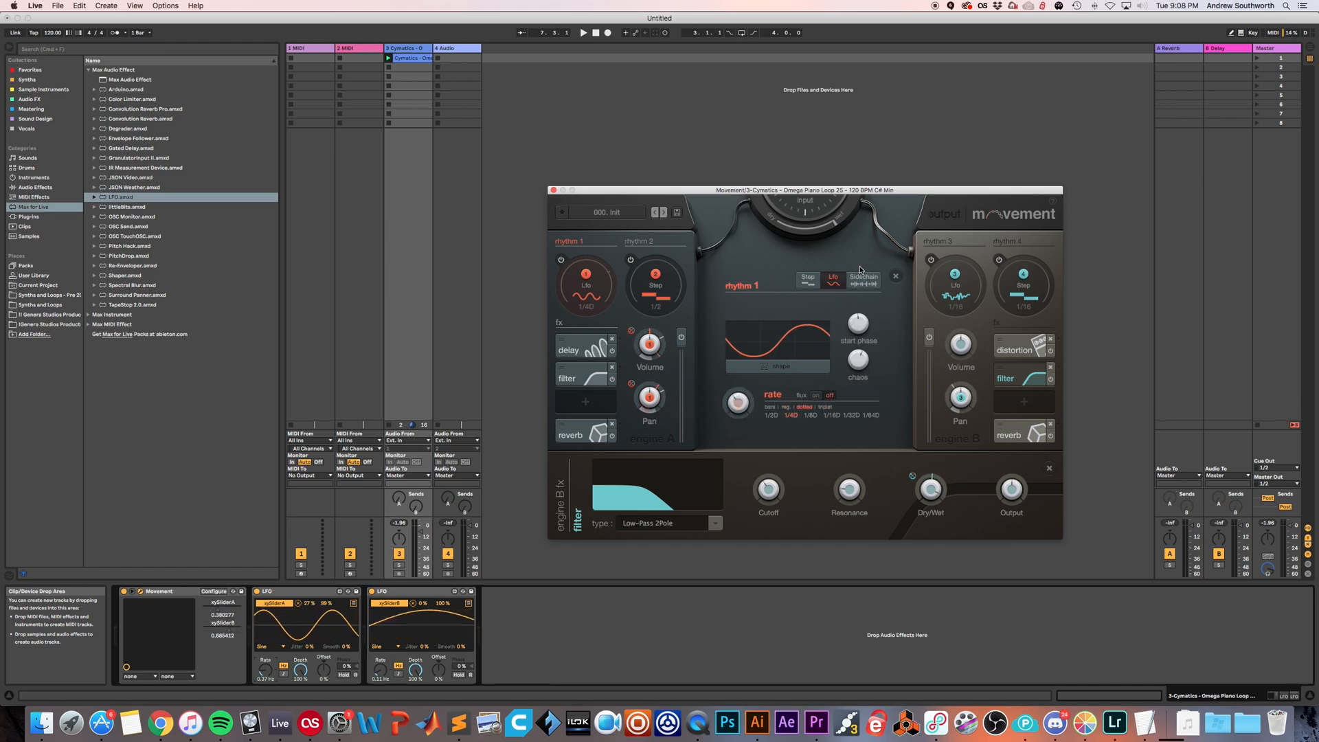
click(808, 278)
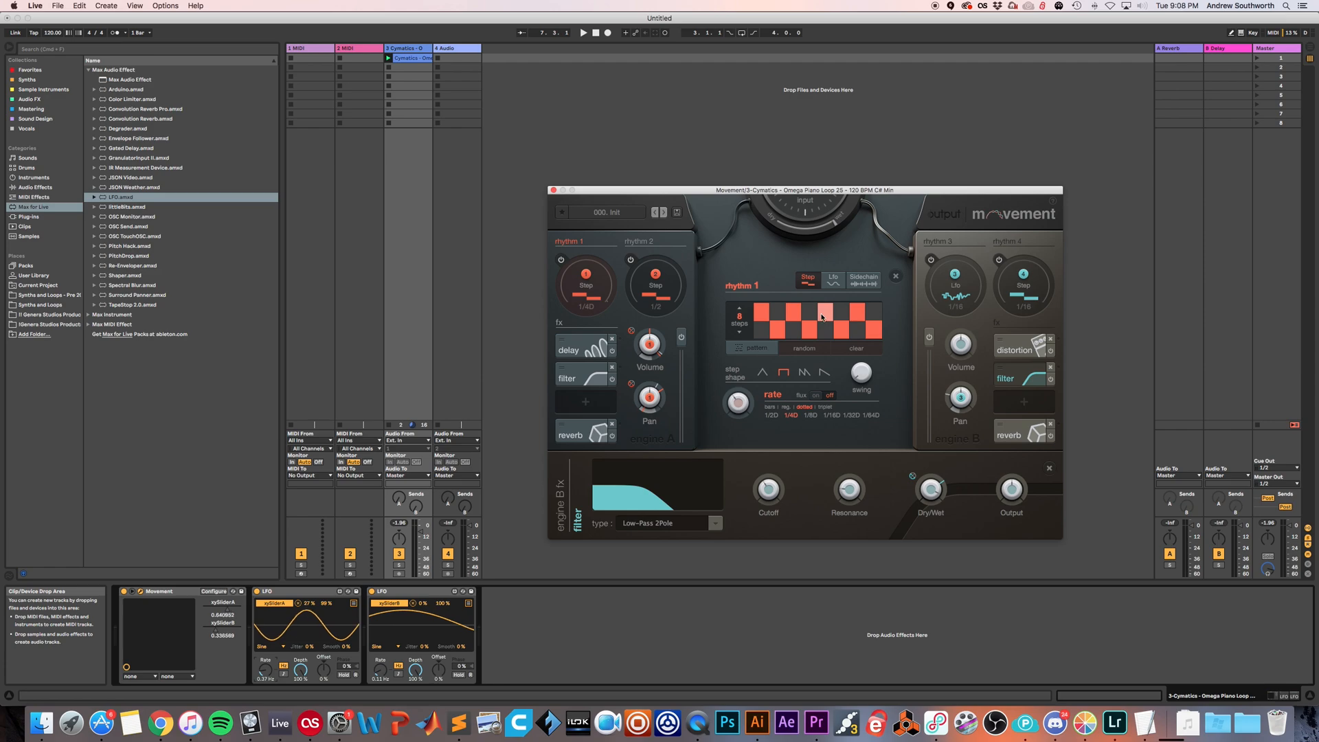
click(769, 348)
click(778, 290)
click(804, 348)
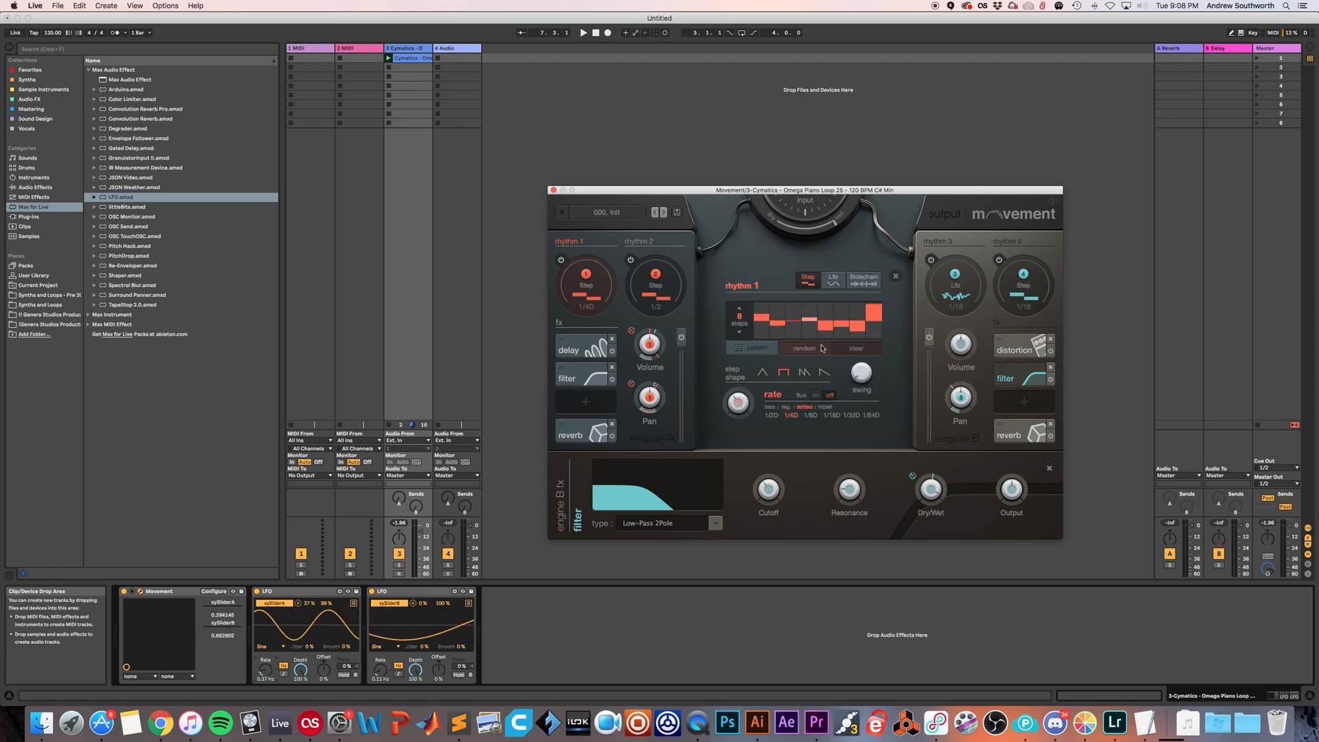
Step: Switch rhythm 1 to Sidechain mode and return to the XY pad
click(869, 283)
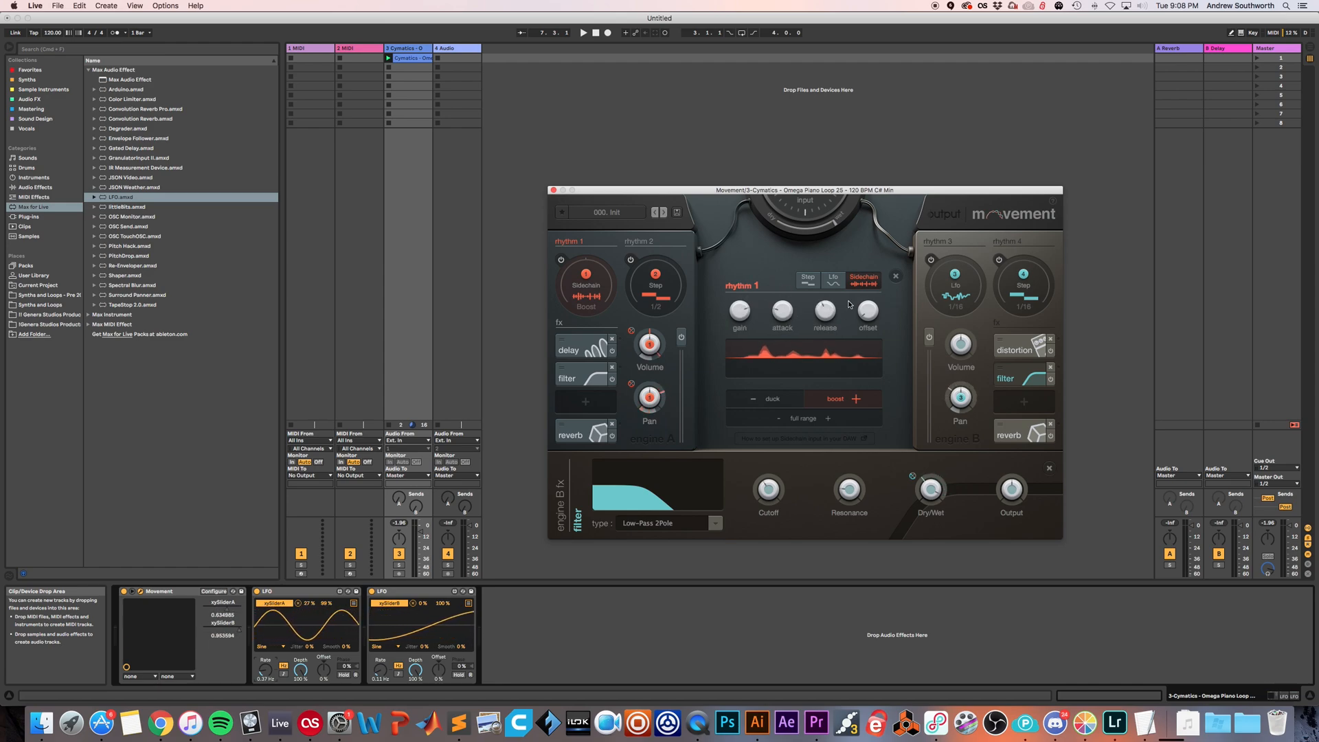
click(896, 277)
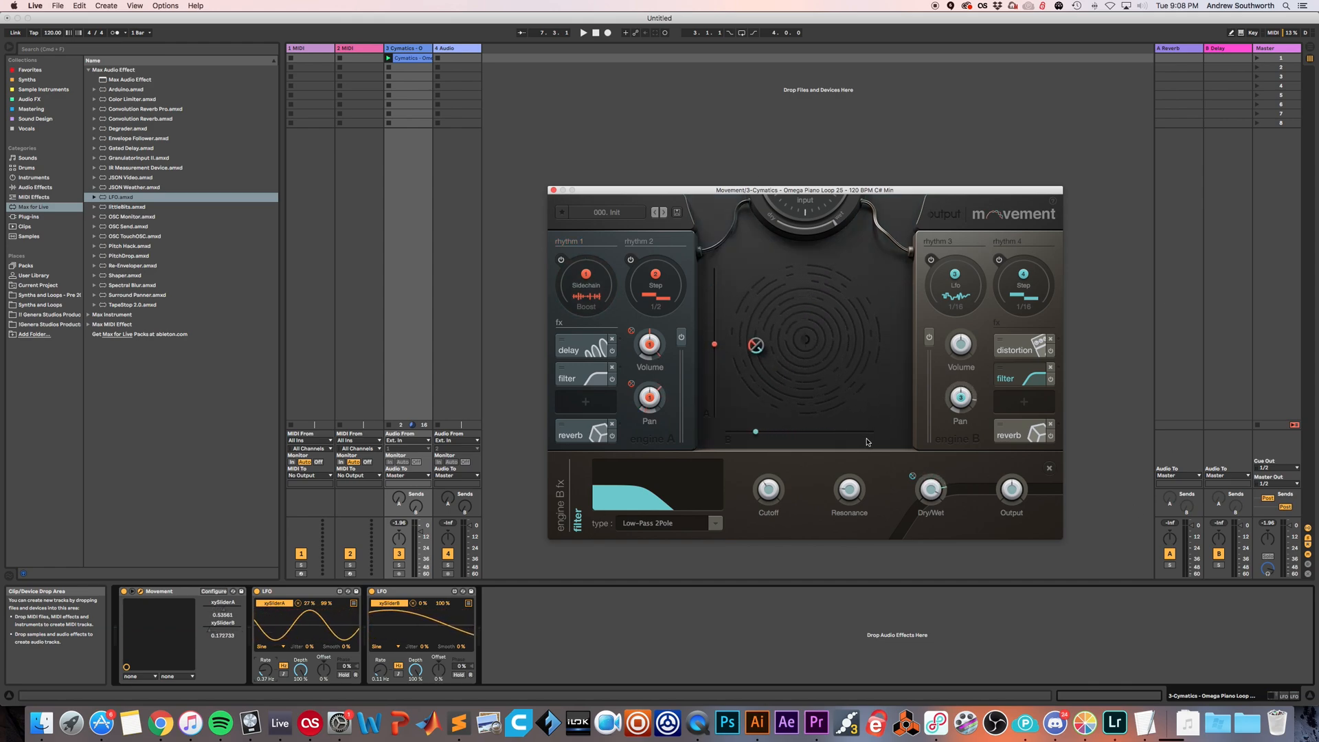